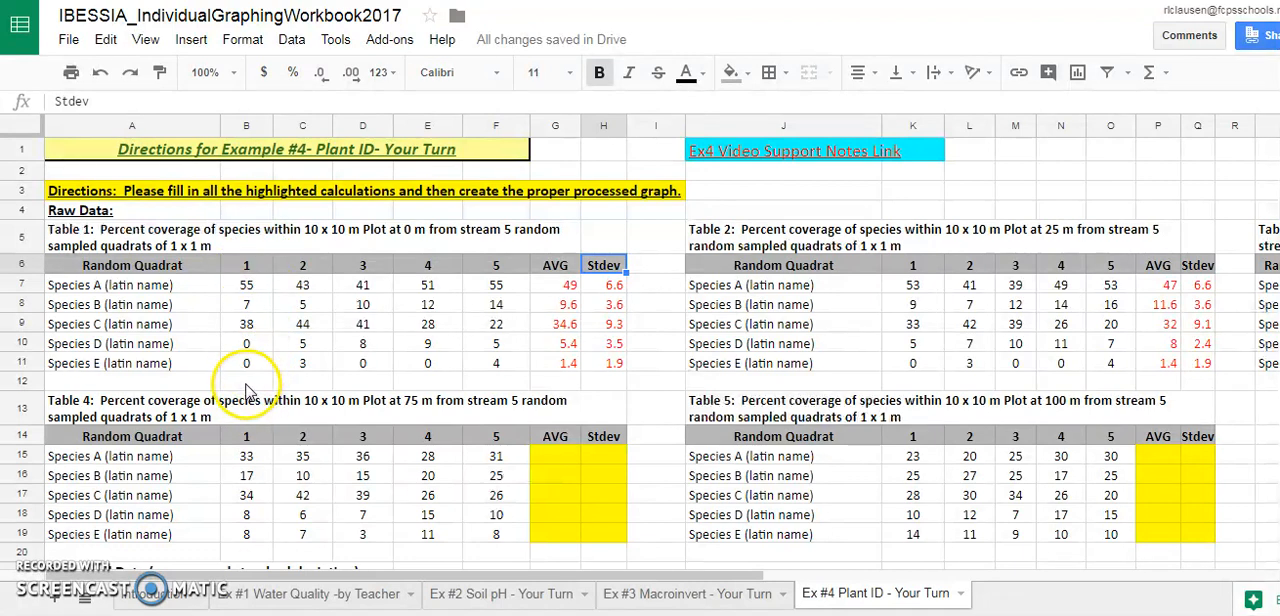
# Check the total of Table 1's quadrat 1 values with =SUM(B7:B10) in cell B12, and clear the cell
pyautogui.click(246, 384)
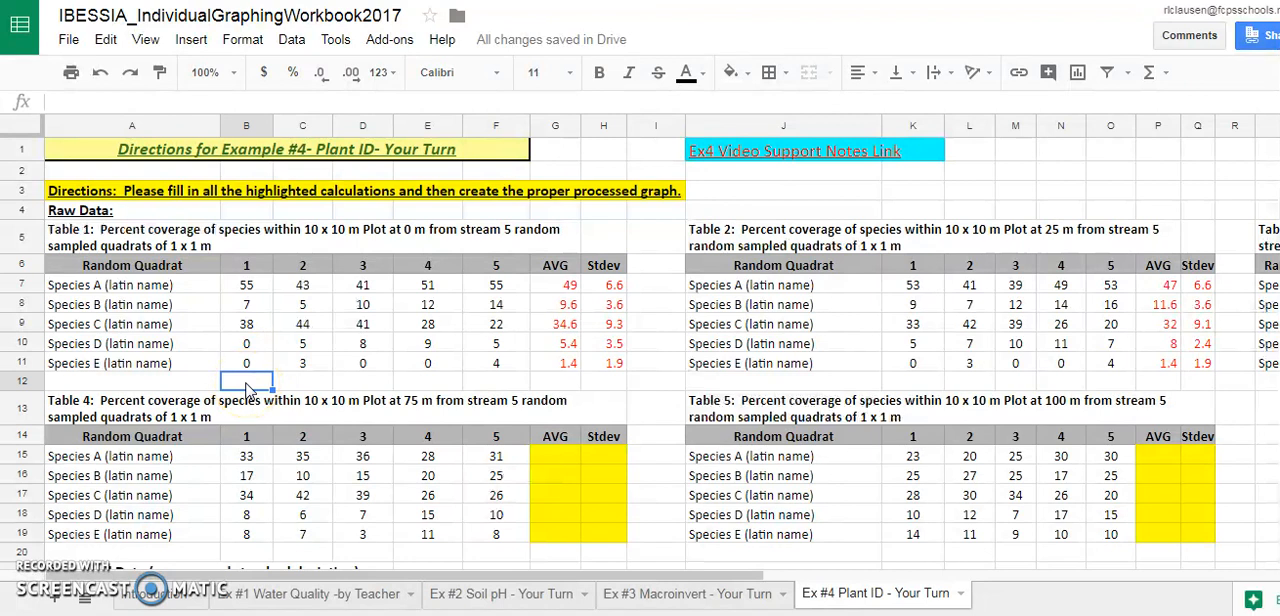
pyautogui.write('=SUM')
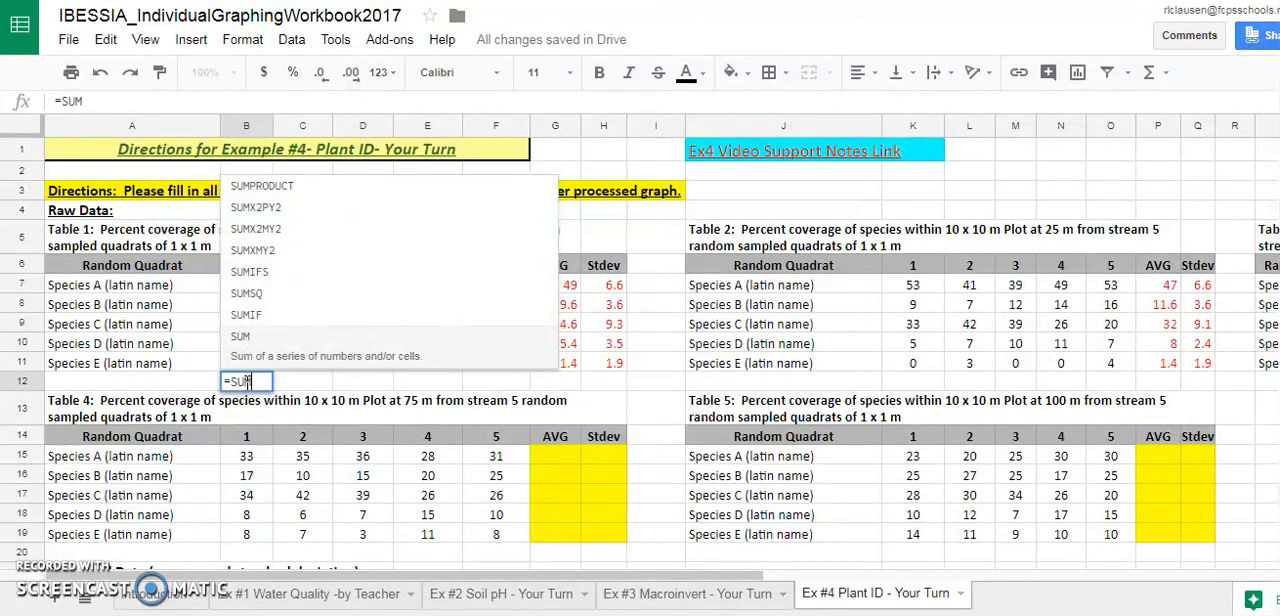
pyautogui.write('(')
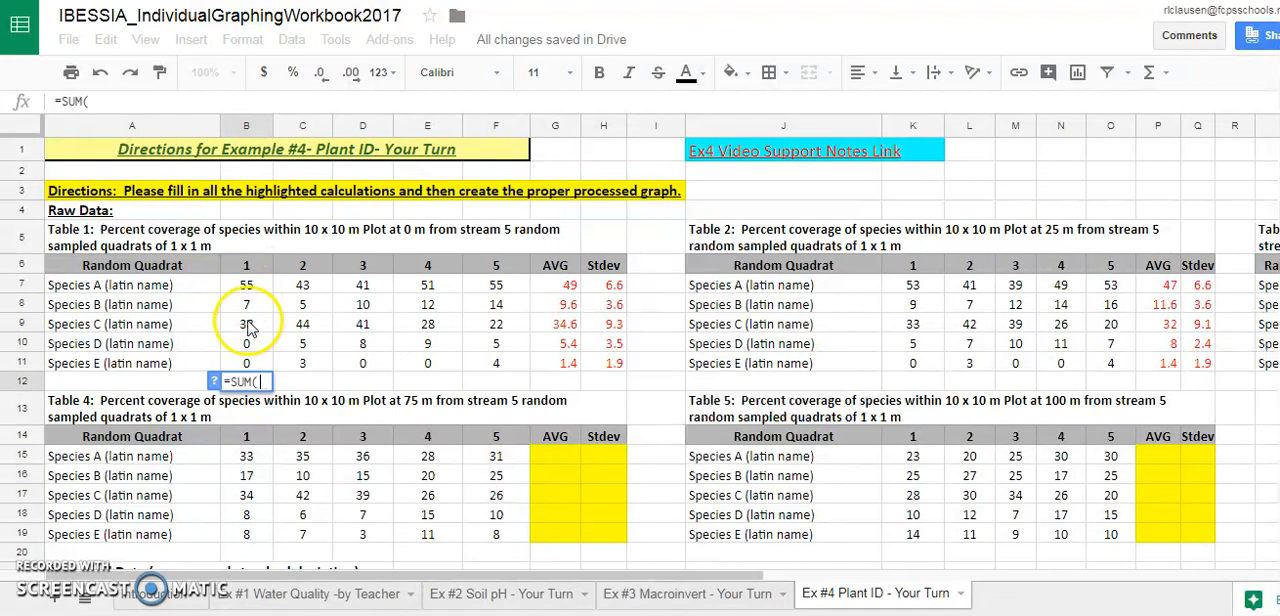
pyautogui.moveTo(251, 286); pyautogui.dragTo(258, 360)
pyautogui.write(')')
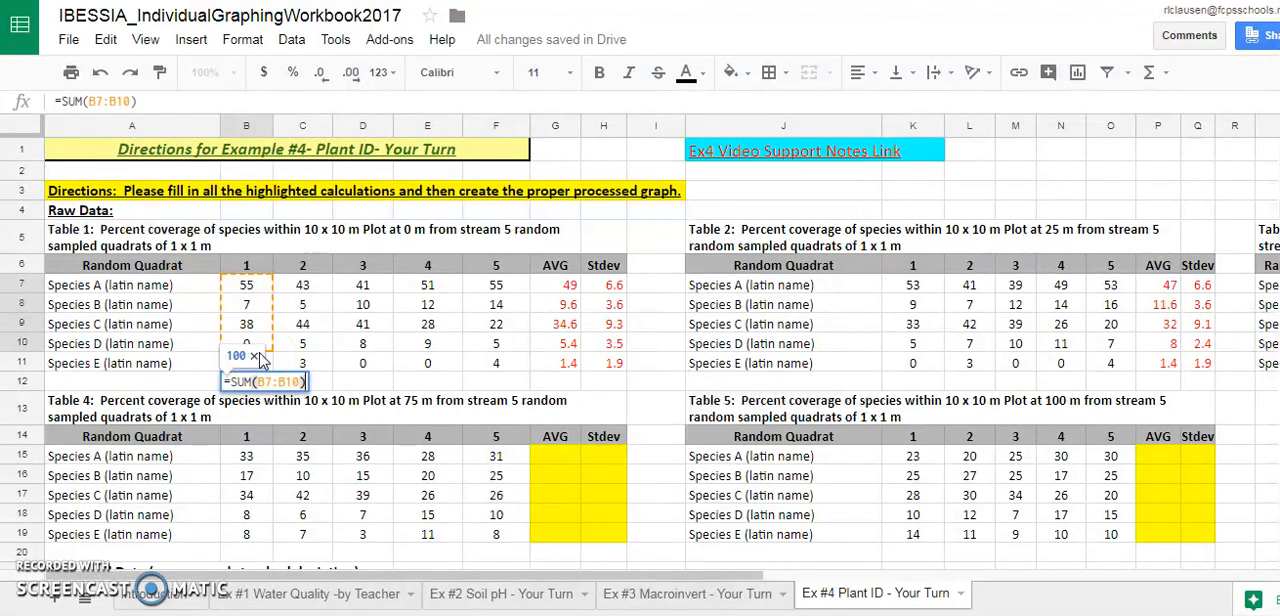
pyautogui.press('Return')
pyautogui.click(258, 384)
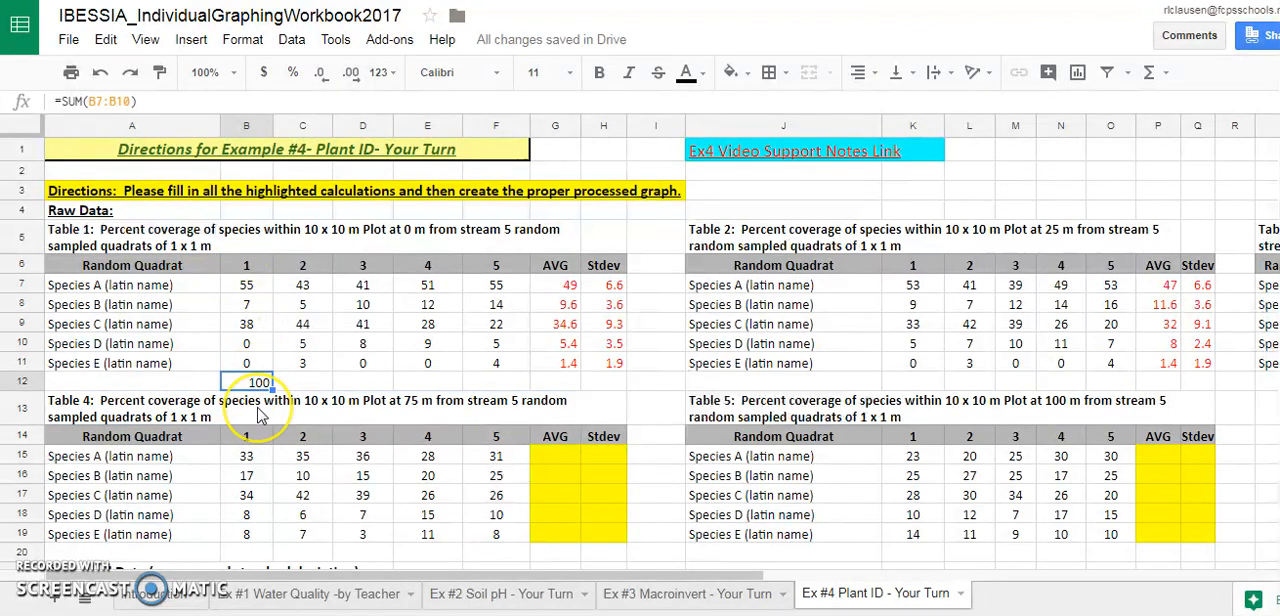
pyautogui.press('Delete')
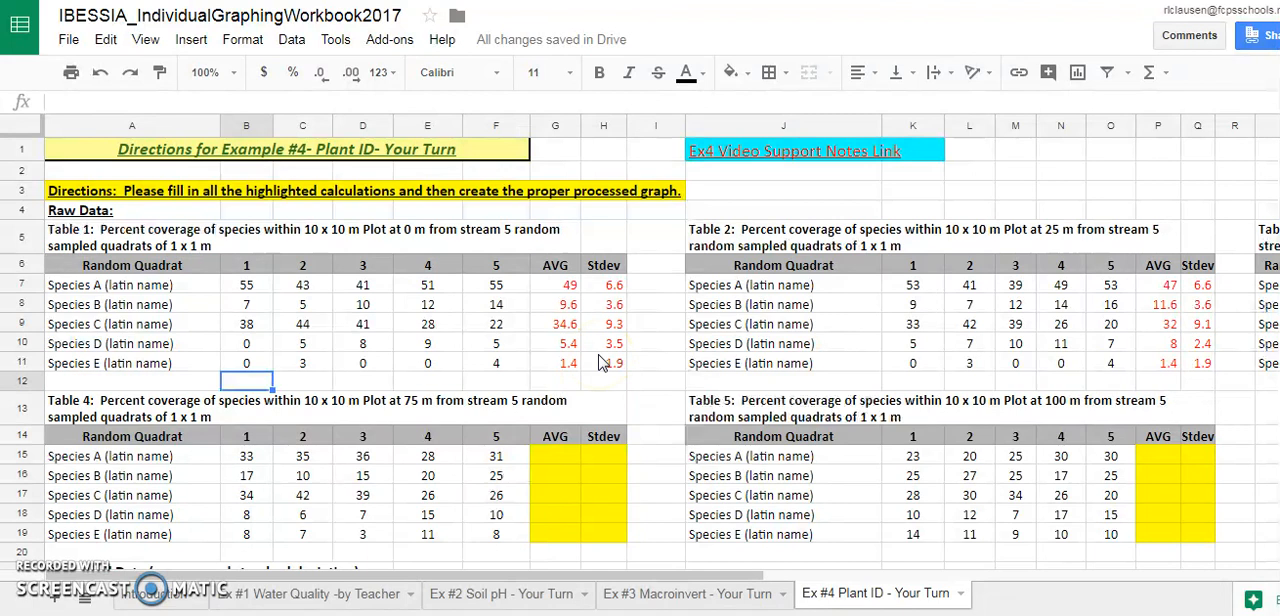
# Examine the average formulas for Species A and B in Table 1 and the completed columns of Tables 2 and 3
pyautogui.click(553, 290)
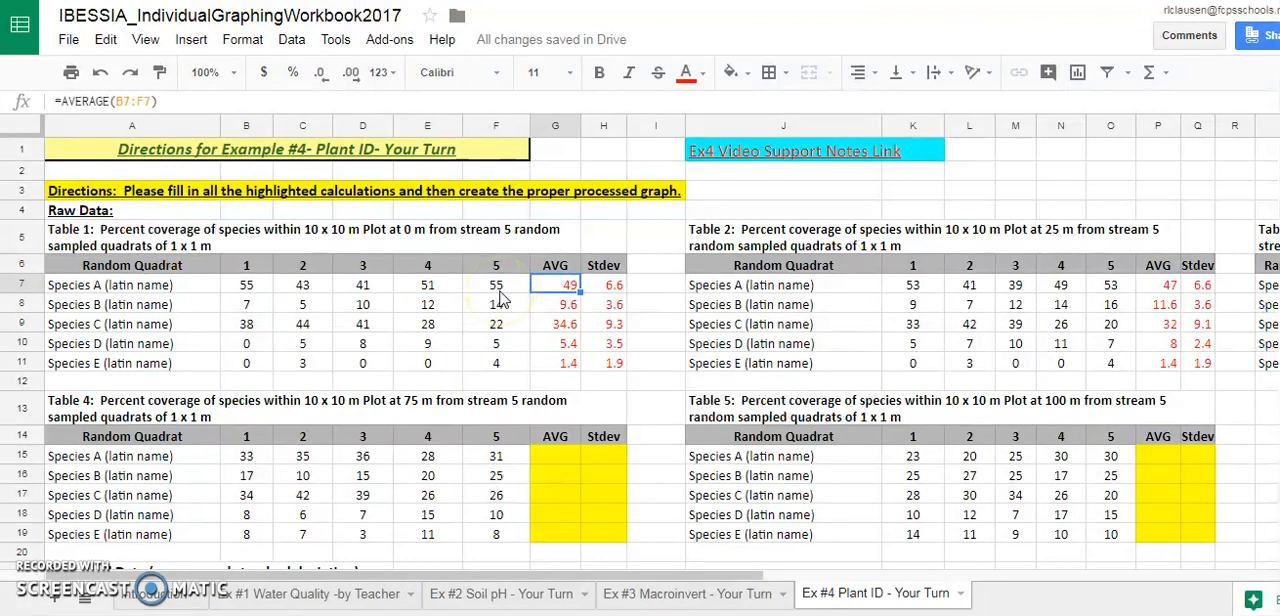
pyautogui.click(565, 311)
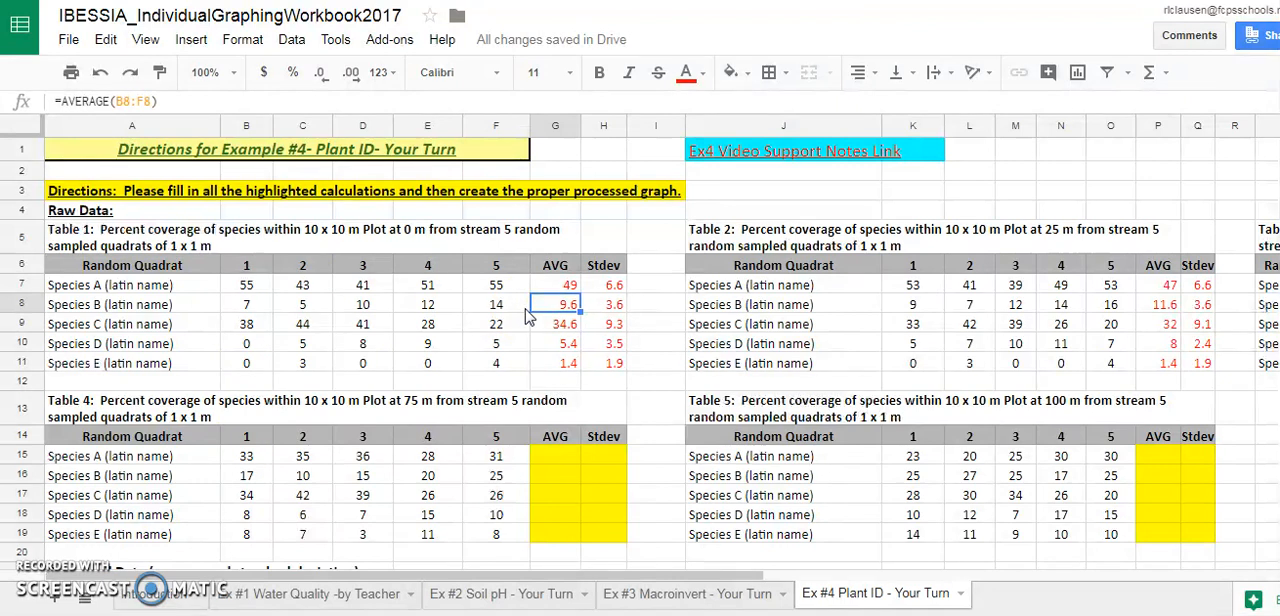
pyautogui.click(128, 100)
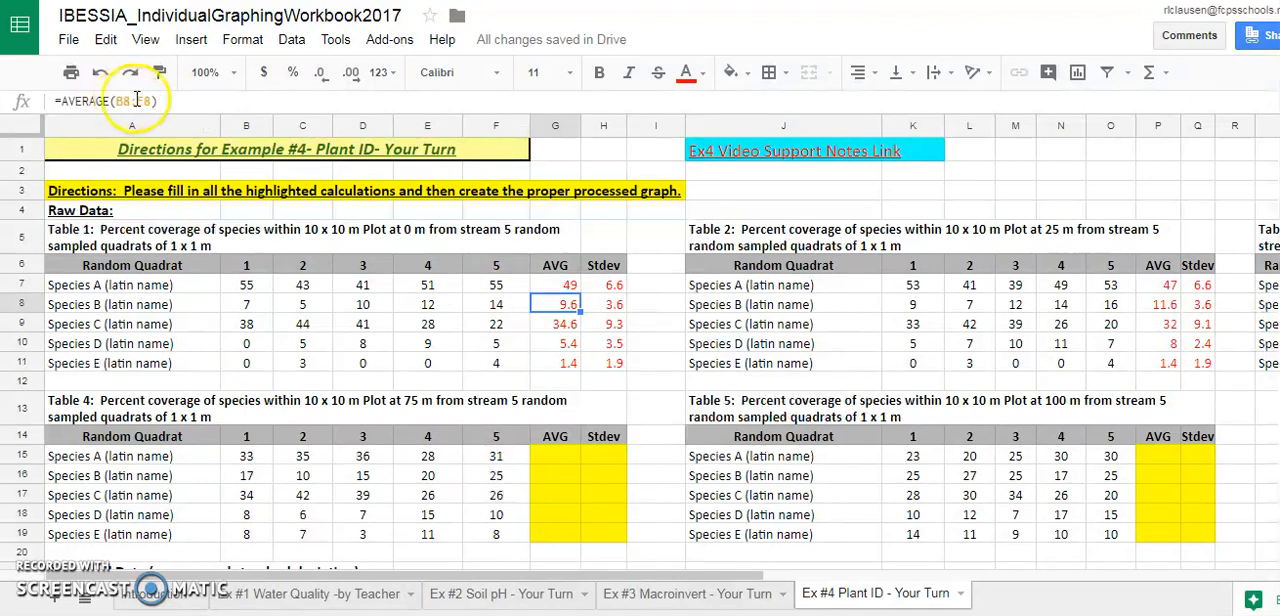
pyautogui.moveTo(734, 580); pyautogui.dragTo(1066, 568)
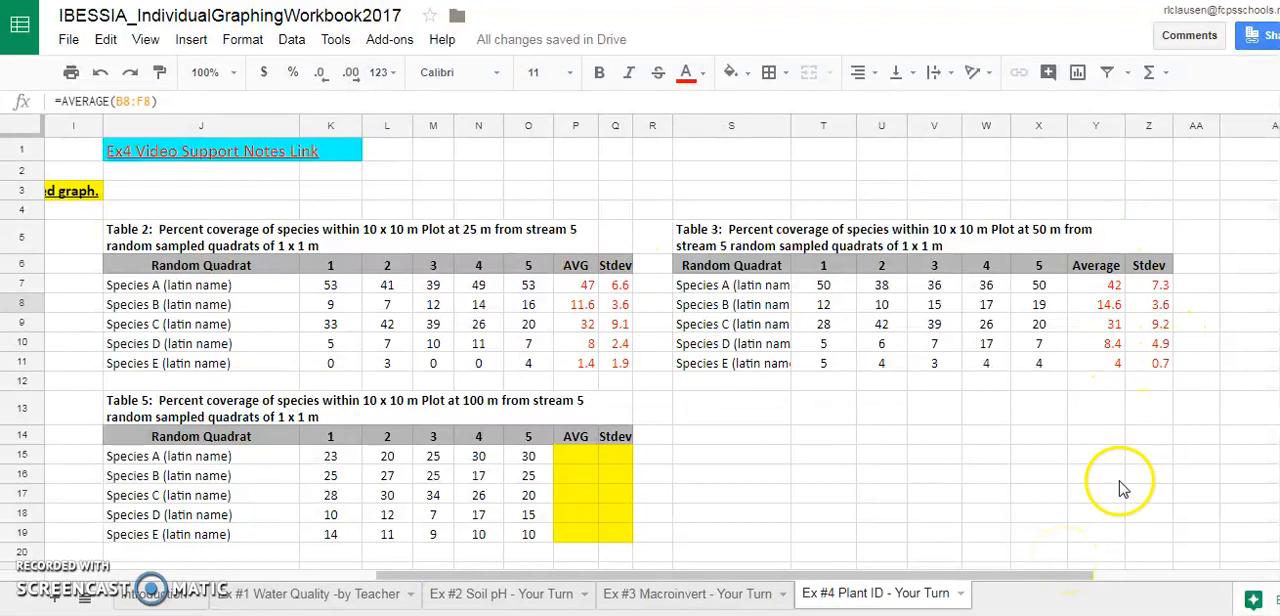
pyautogui.moveTo(1066, 578); pyautogui.dragTo(729, 586)
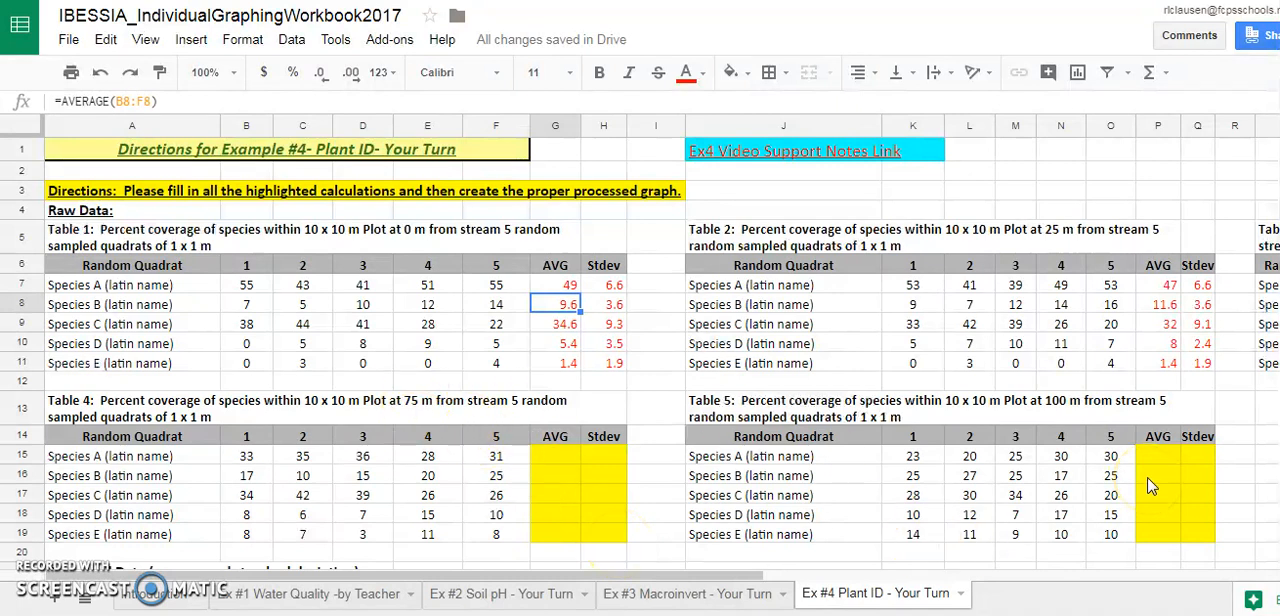
# Calculate Species A's average in Table 4 by entering =AVERAGE(B15:F15) in cell G15
pyautogui.click(538, 460)
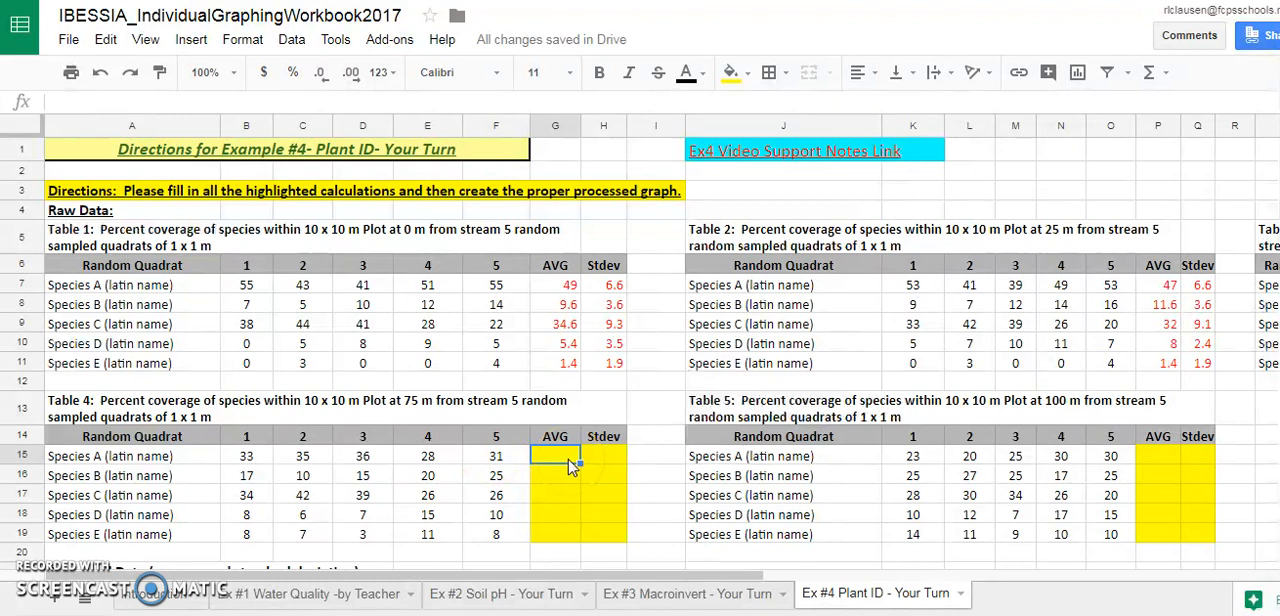
pyautogui.click(120, 101)
pyautogui.write('=')
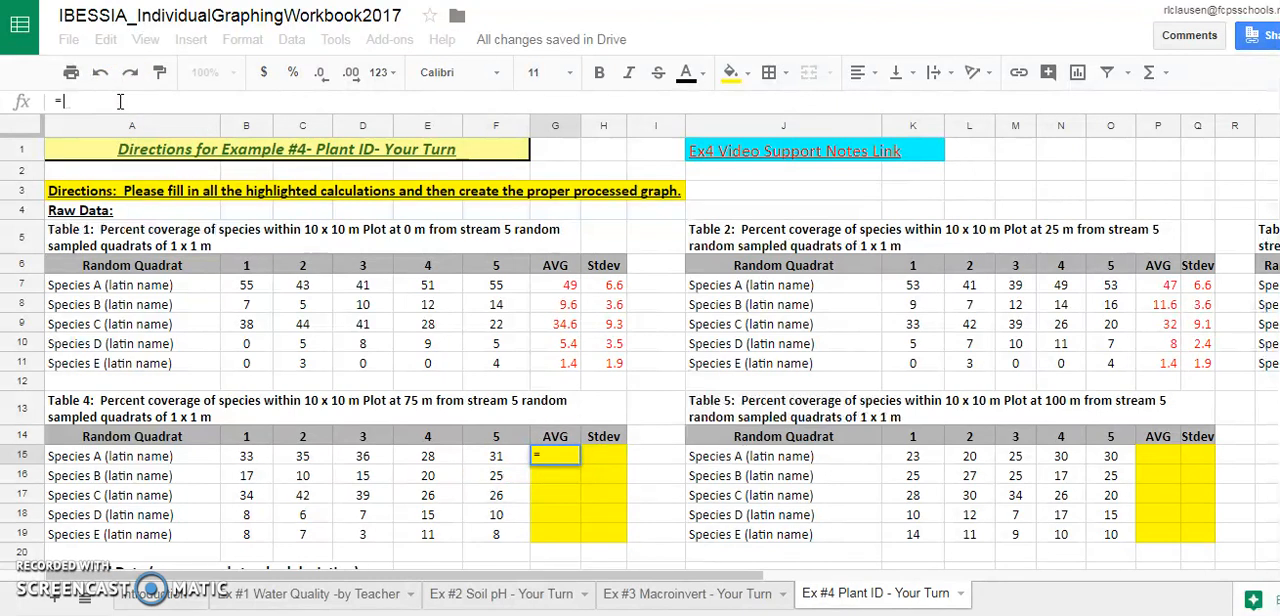
pyautogui.write('AVERA')
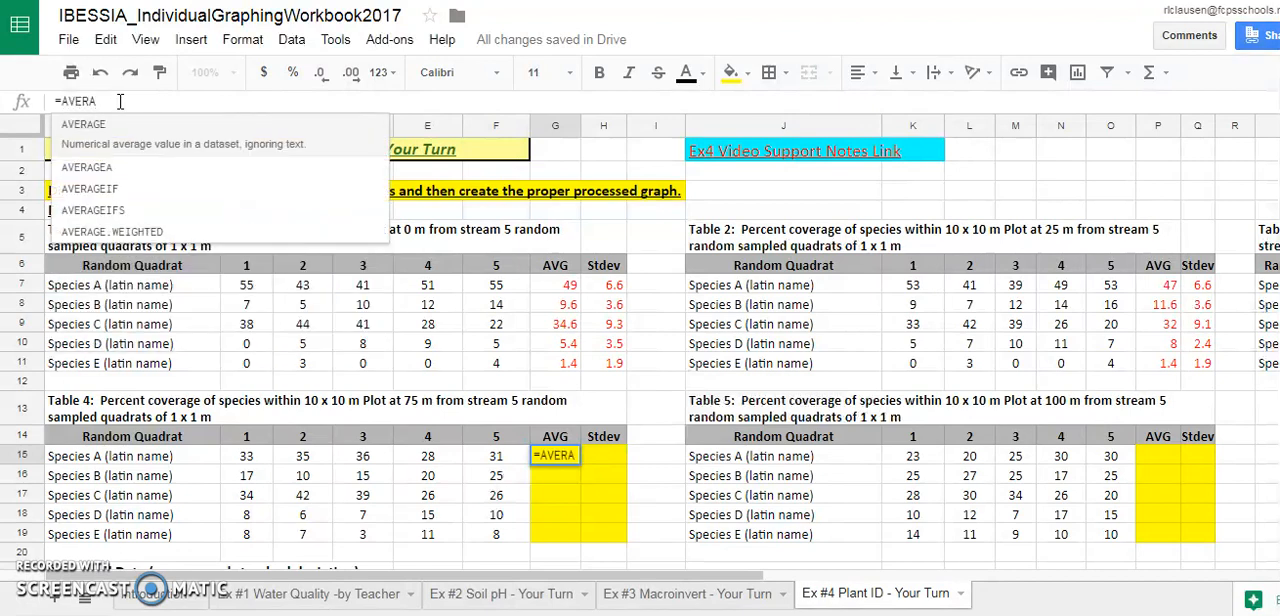
pyautogui.click(110, 130)
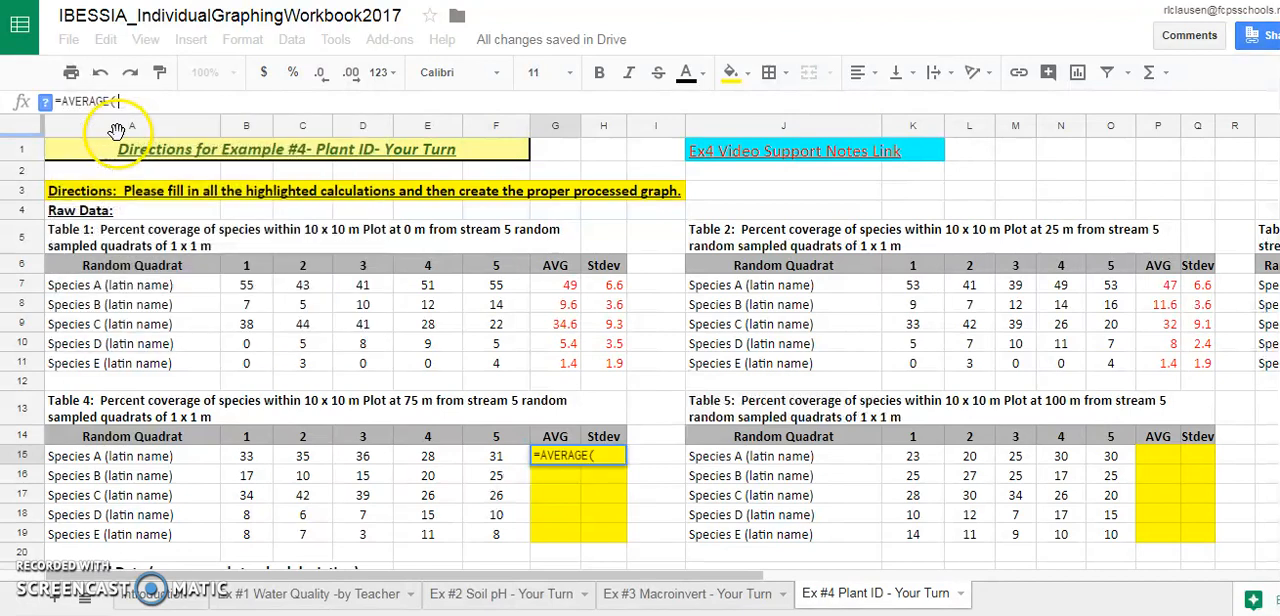
pyautogui.click(241, 462)
pyautogui.moveTo(246, 468); pyautogui.dragTo(500, 468)
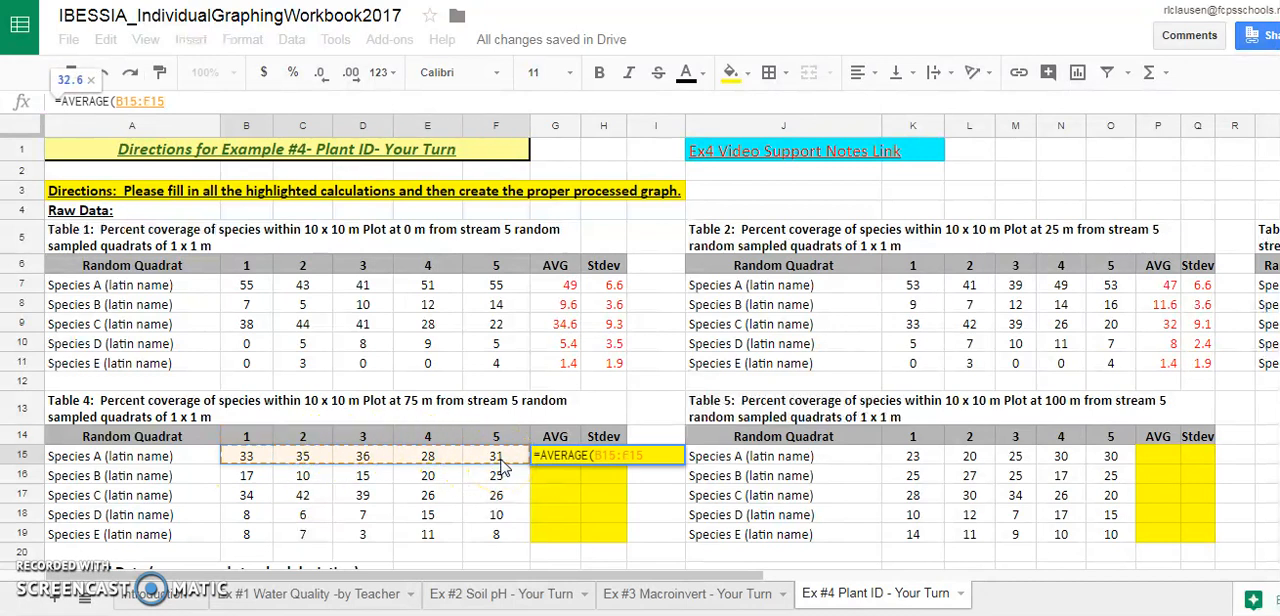
pyautogui.press('Return')
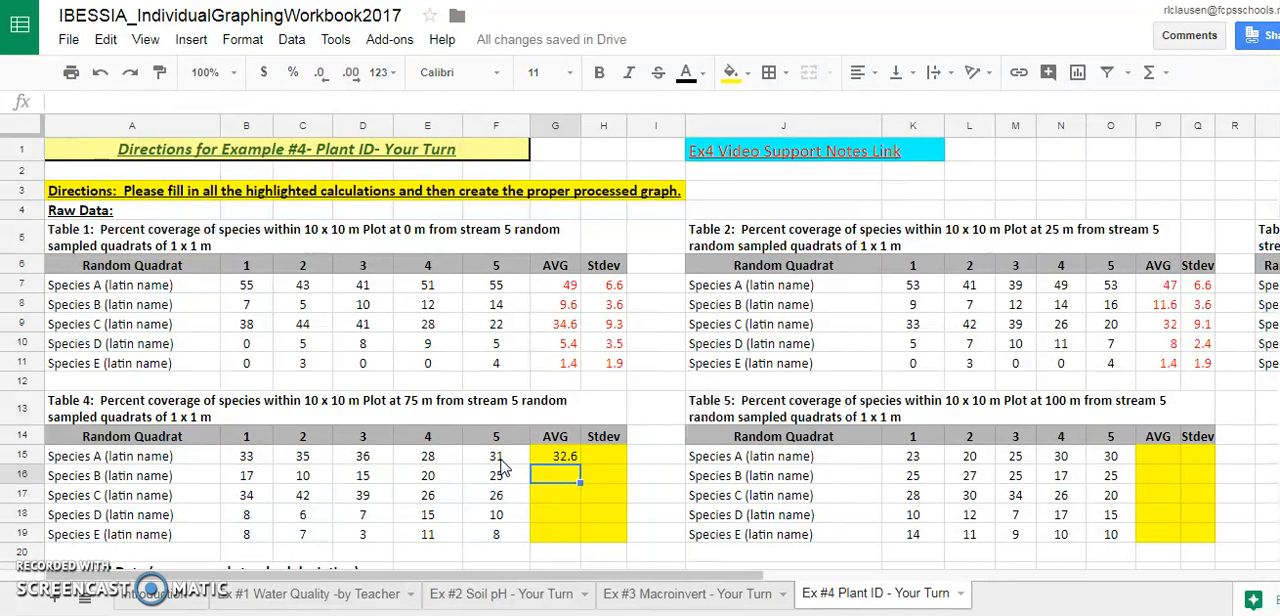
# Calculate Species B's average in Table 4 by entering =AVERAGE(B16:F16) in cell G16
pyautogui.write('=AVERAGE(')
pyautogui.moveTo(246, 475); pyautogui.dragTo(520, 478)
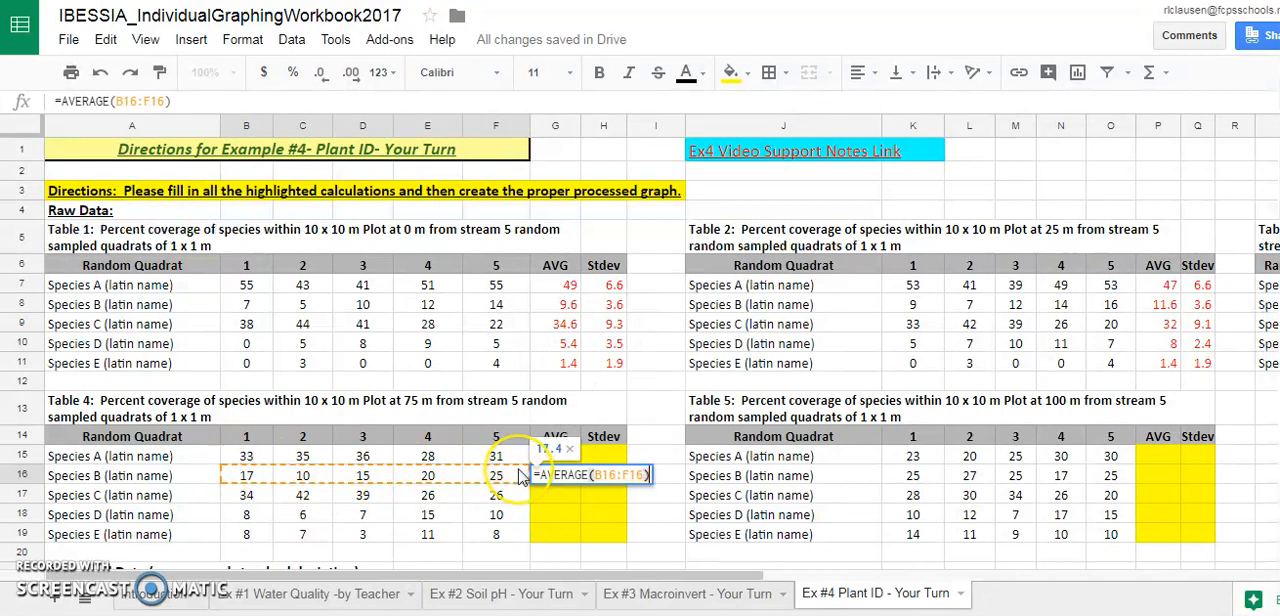
pyautogui.press('Return')
# Fill the average formula from G16 down through G19 for Species C, D and E in Table 4
pyautogui.click(565, 477)
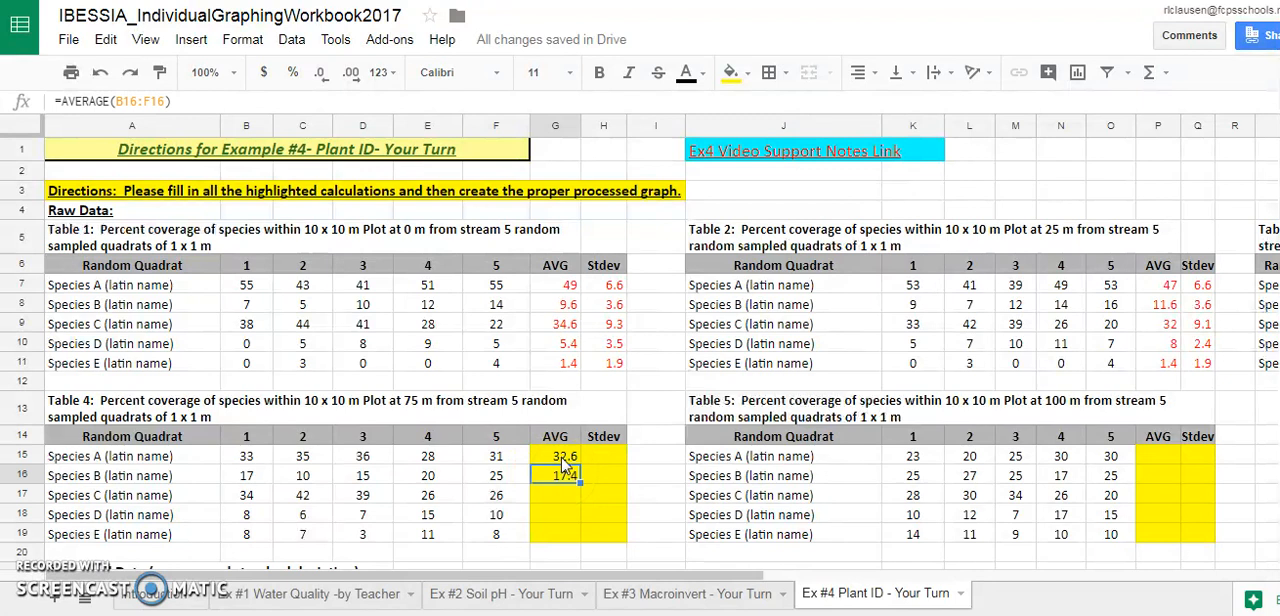
pyautogui.click(563, 461)
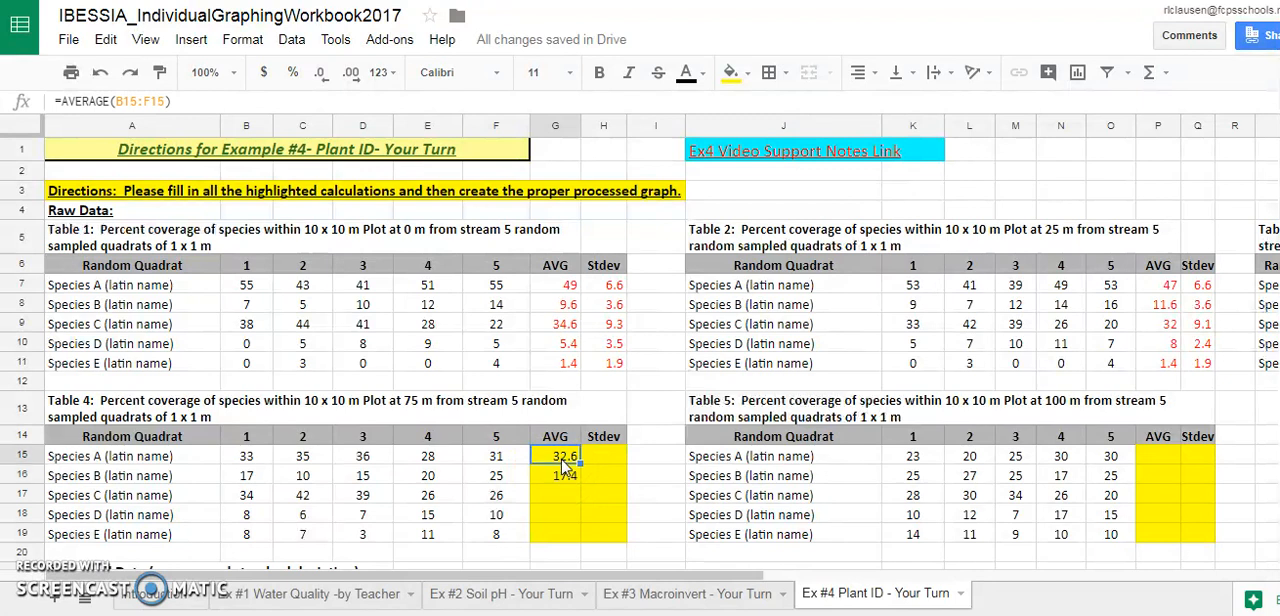
pyautogui.click(563, 479)
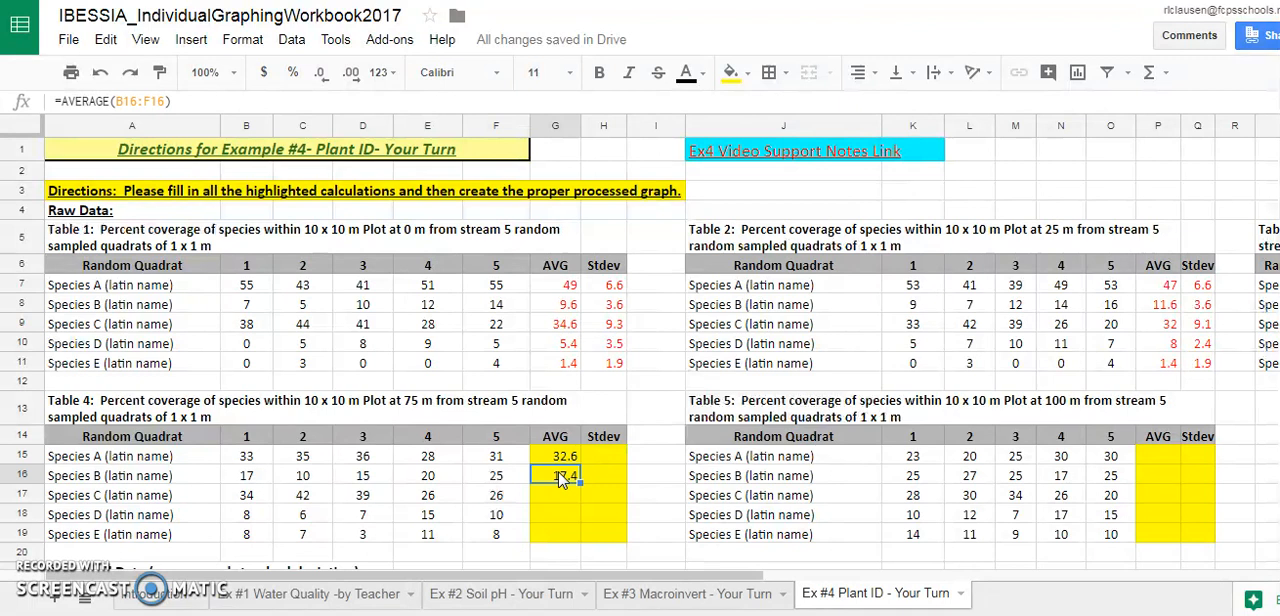
pyautogui.click(560, 466)
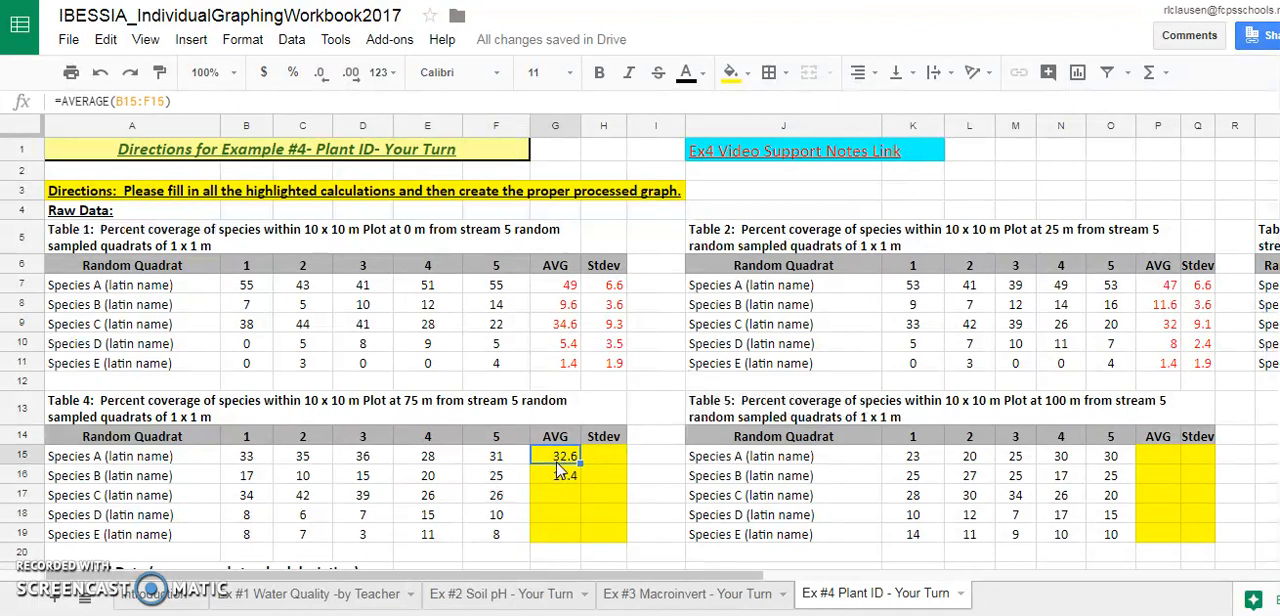
pyautogui.click(560, 480)
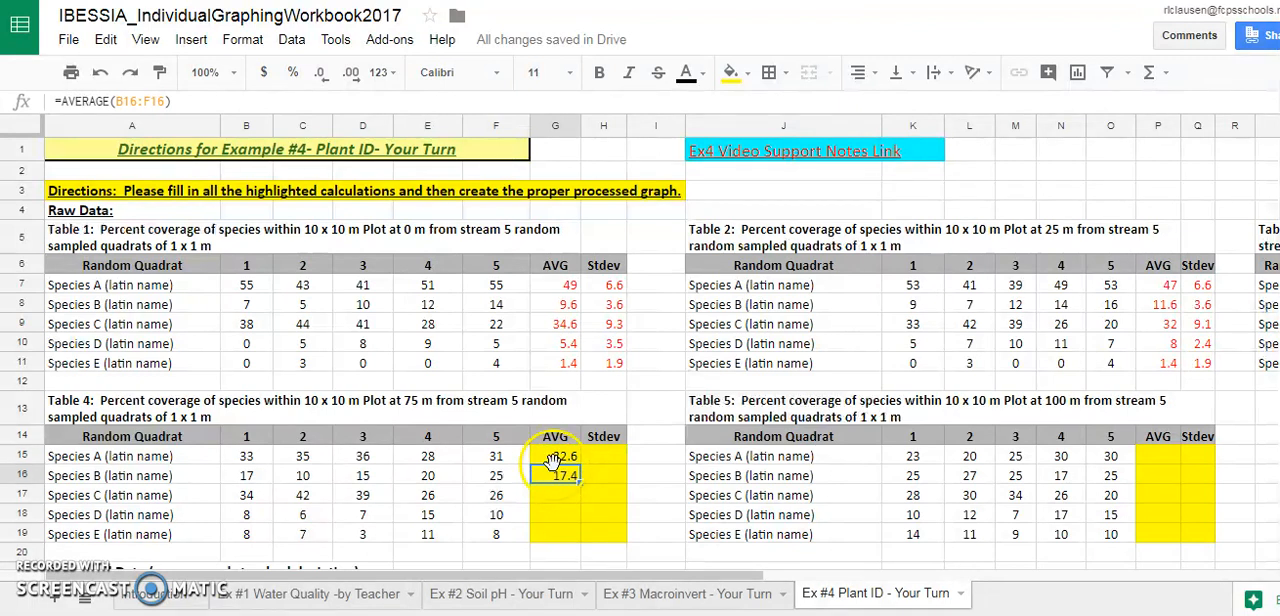
pyautogui.click(558, 458)
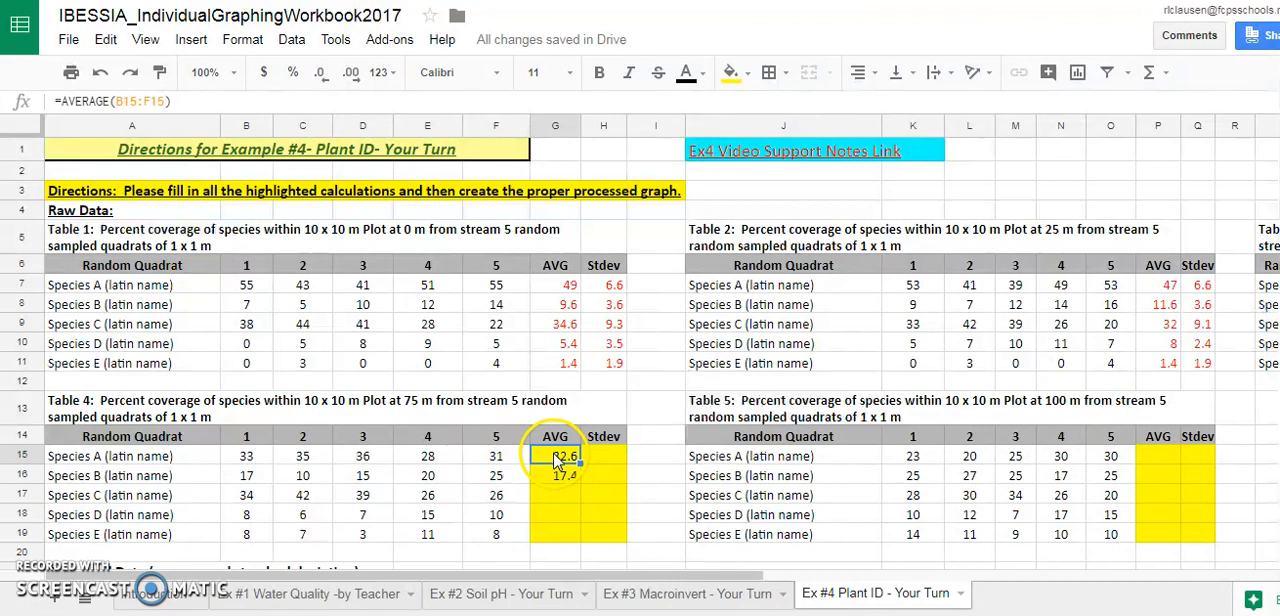
pyautogui.click(558, 481)
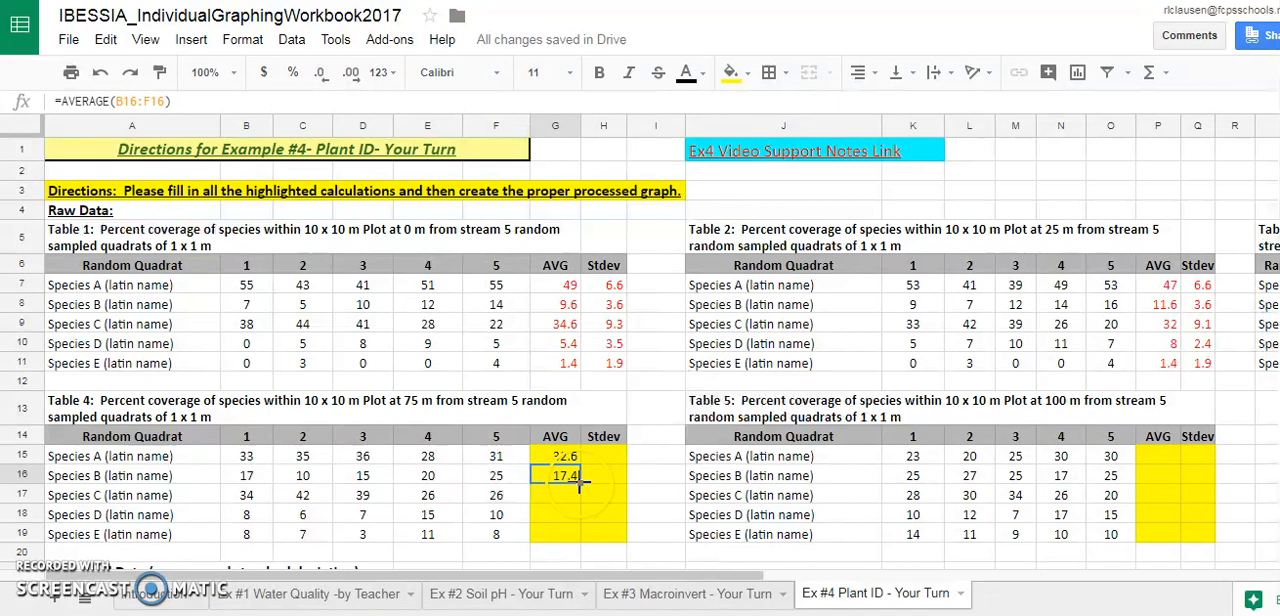
pyautogui.moveTo(580, 500); pyautogui.dragTo(580, 540)
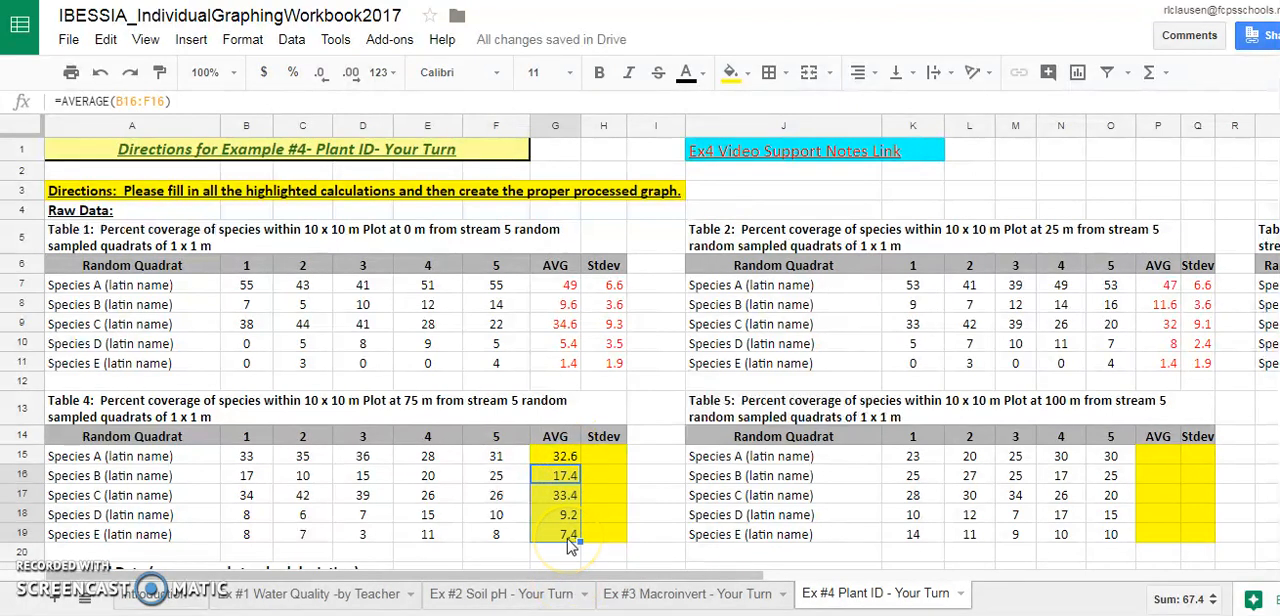
pyautogui.click(563, 516)
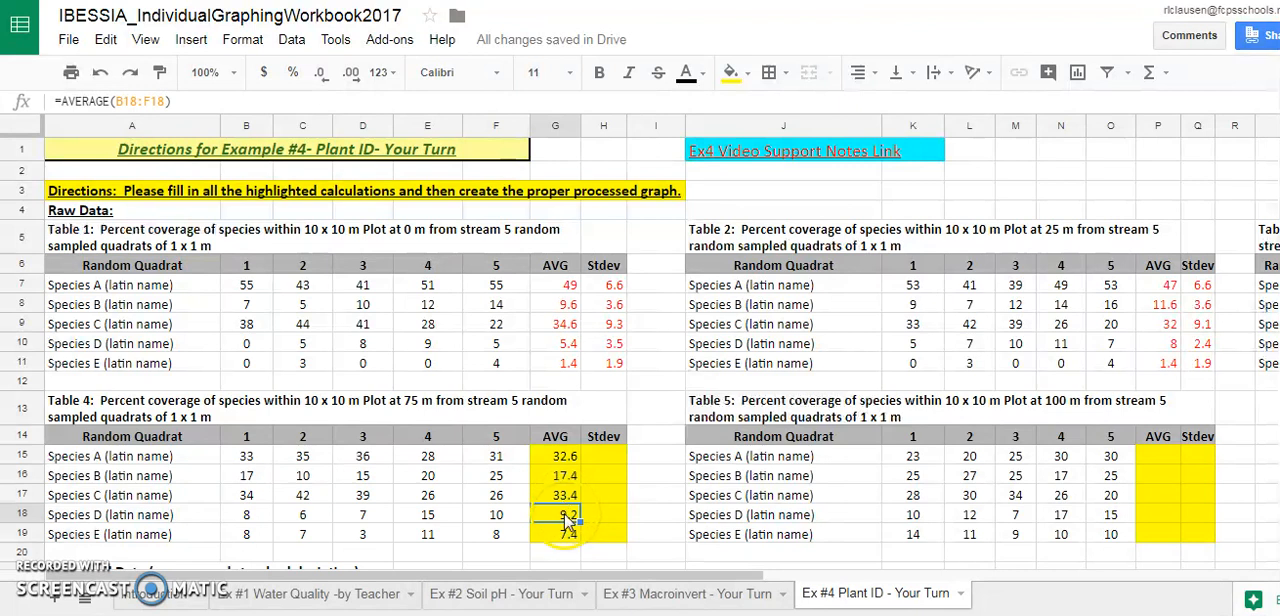
# Calculate Species A's standard deviation in Table 4 by entering =STDEV(B15:F15) in cell H15
pyautogui.click(607, 459)
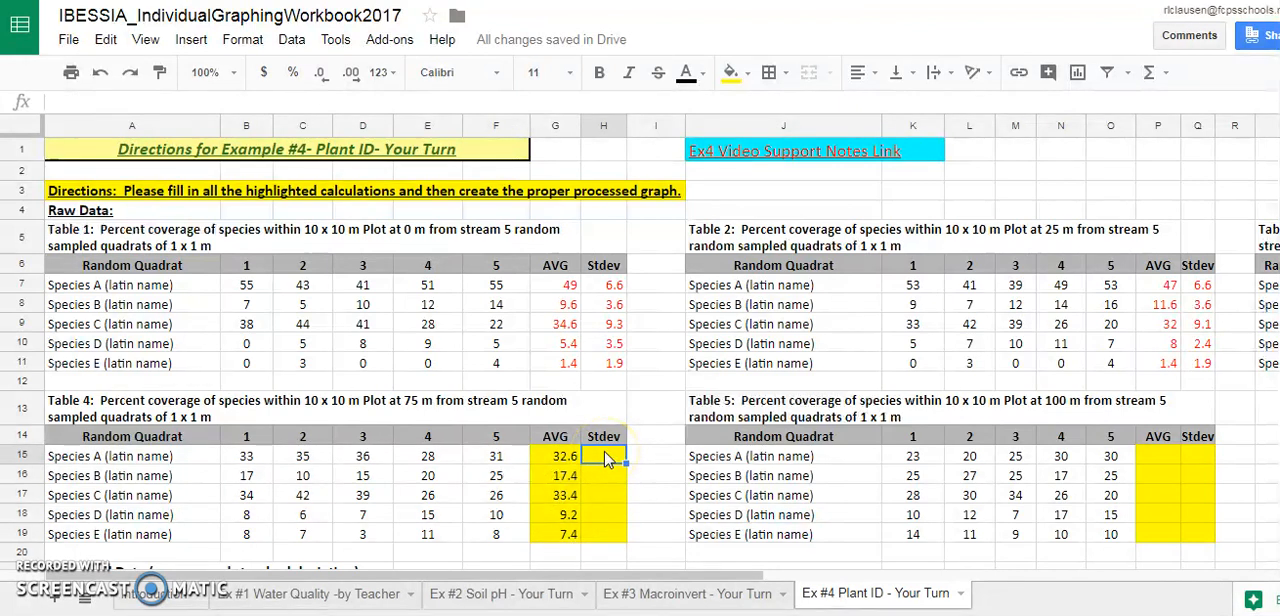
pyautogui.write('=')
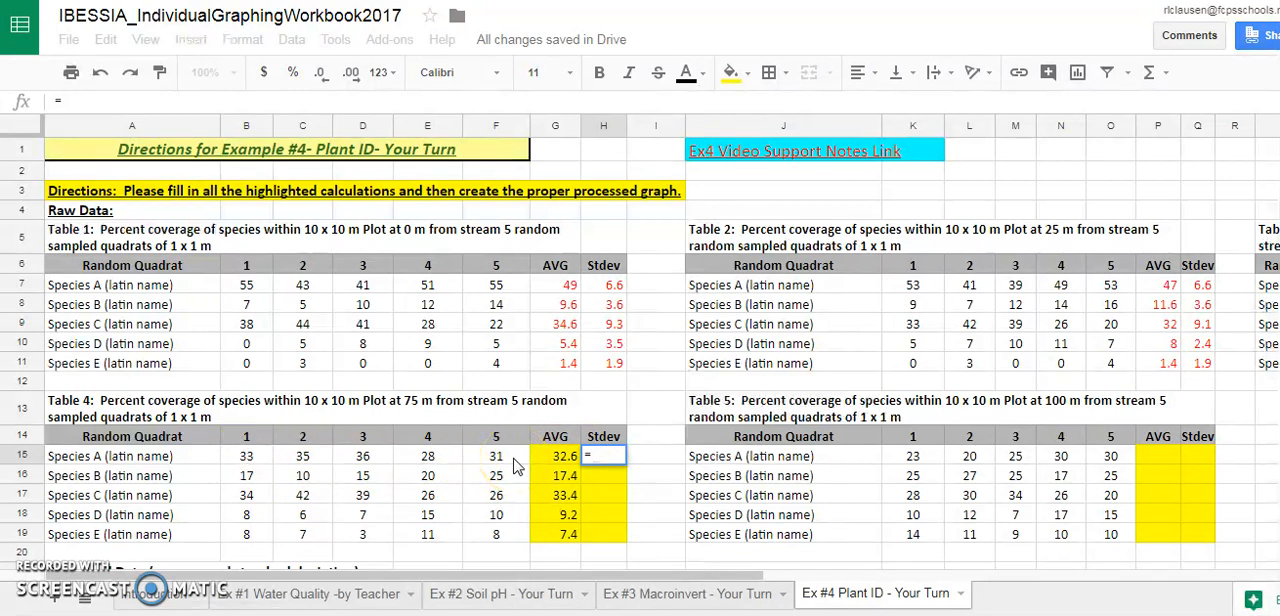
pyautogui.write('ST')
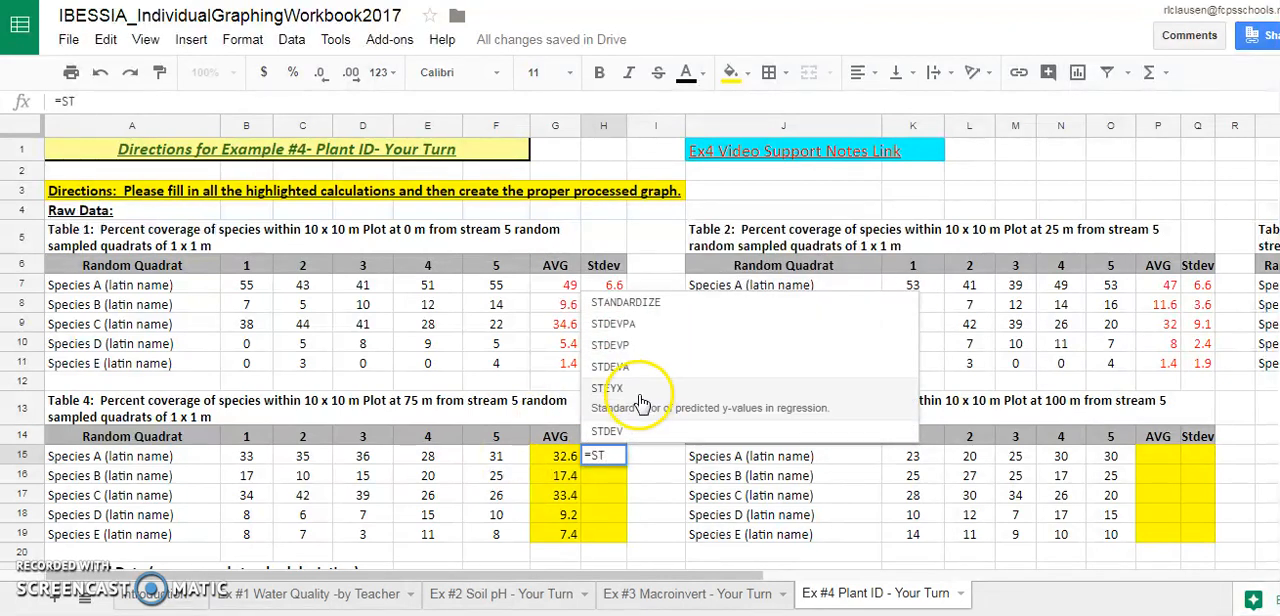
pyautogui.click(632, 431)
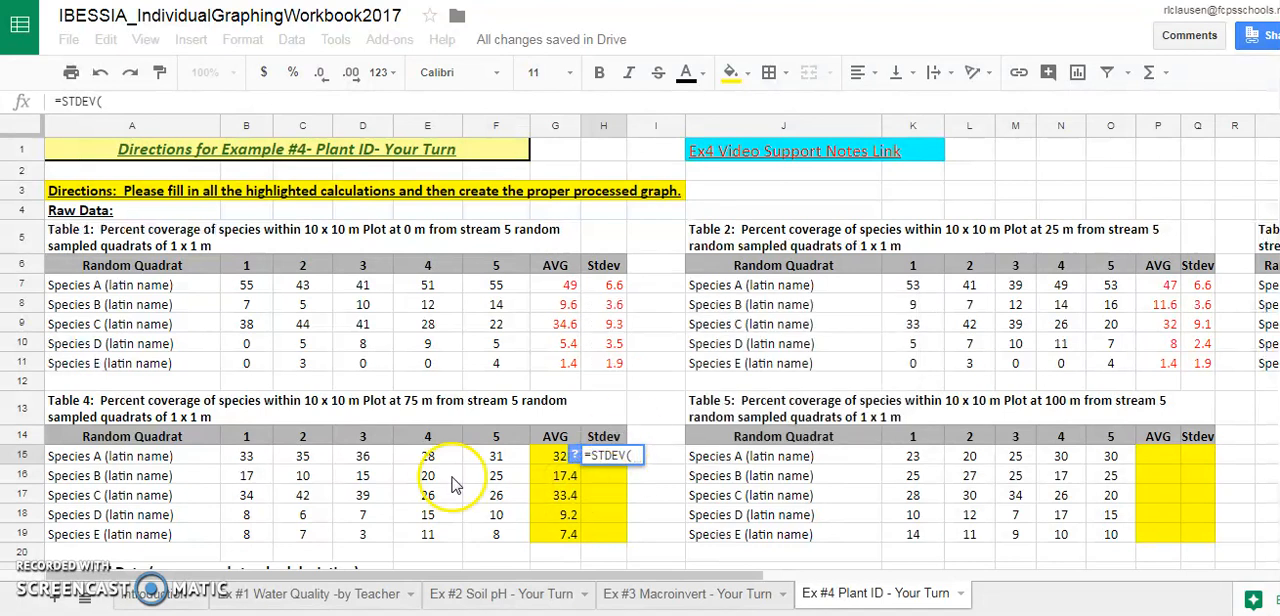
pyautogui.moveTo(238, 458); pyautogui.dragTo(512, 462)
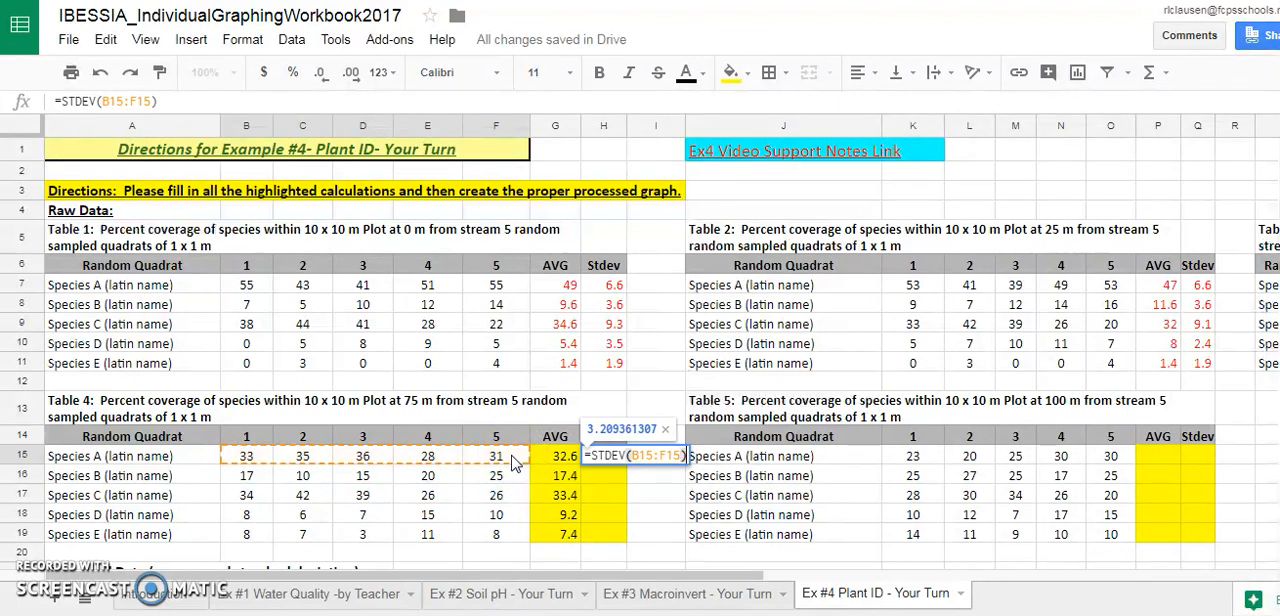
pyautogui.press('Return')
pyautogui.click(680, 468)
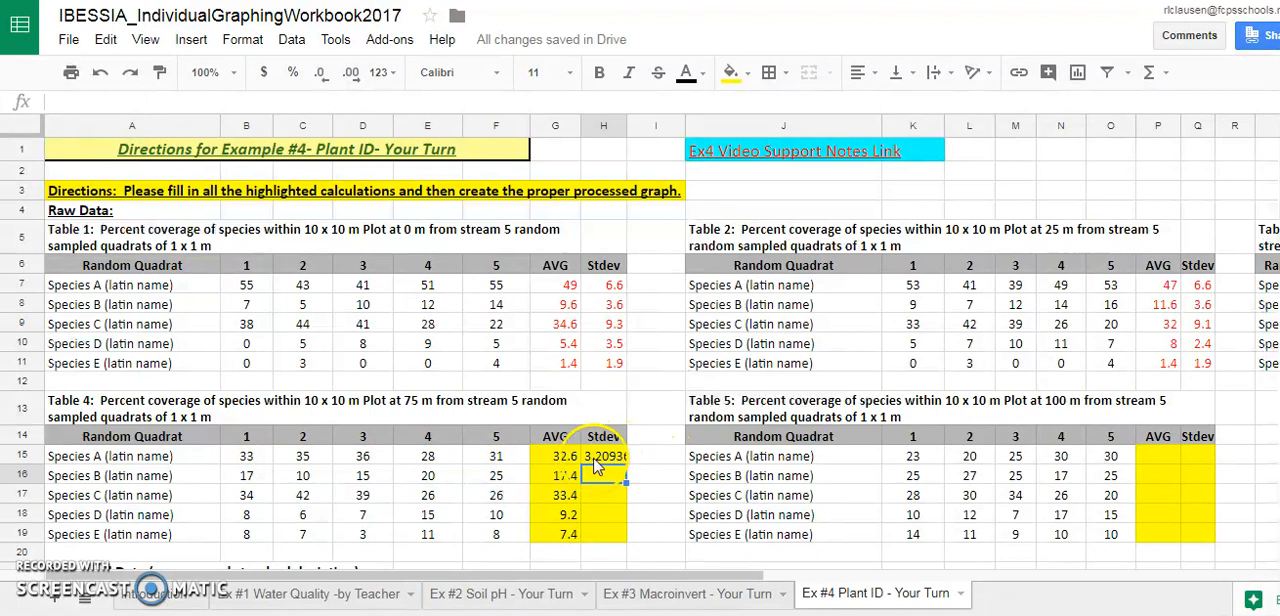
# Display Species A's standard deviation in cell H15 of Table 4 with one decimal place
pyautogui.click(591, 462)
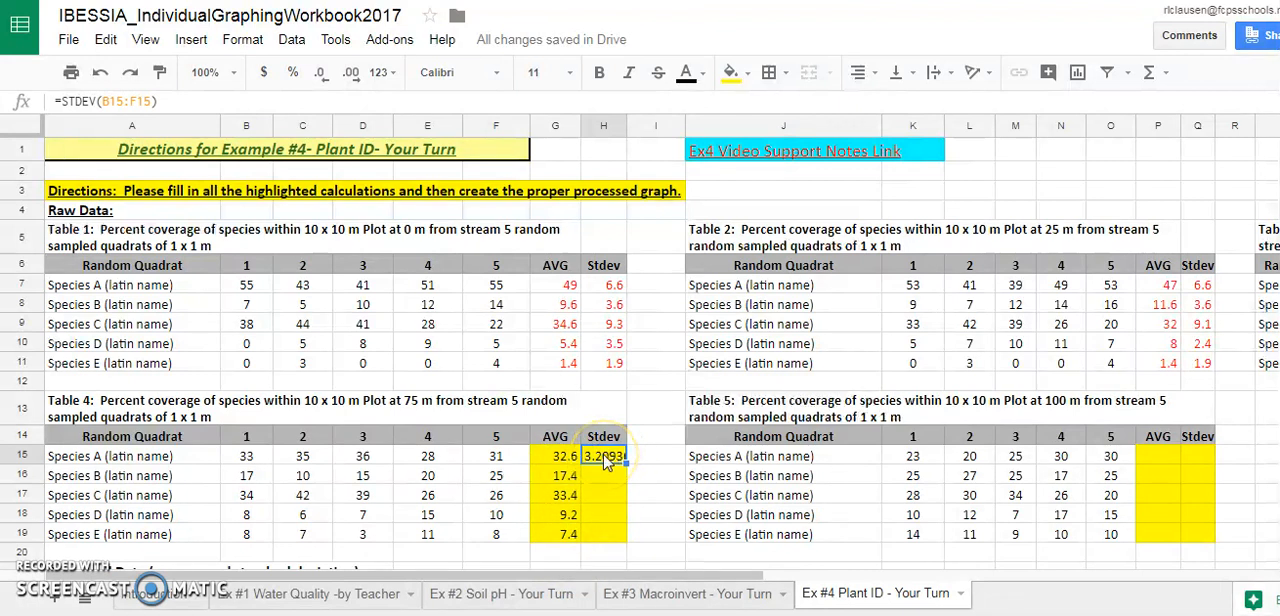
pyautogui.click(333, 80)
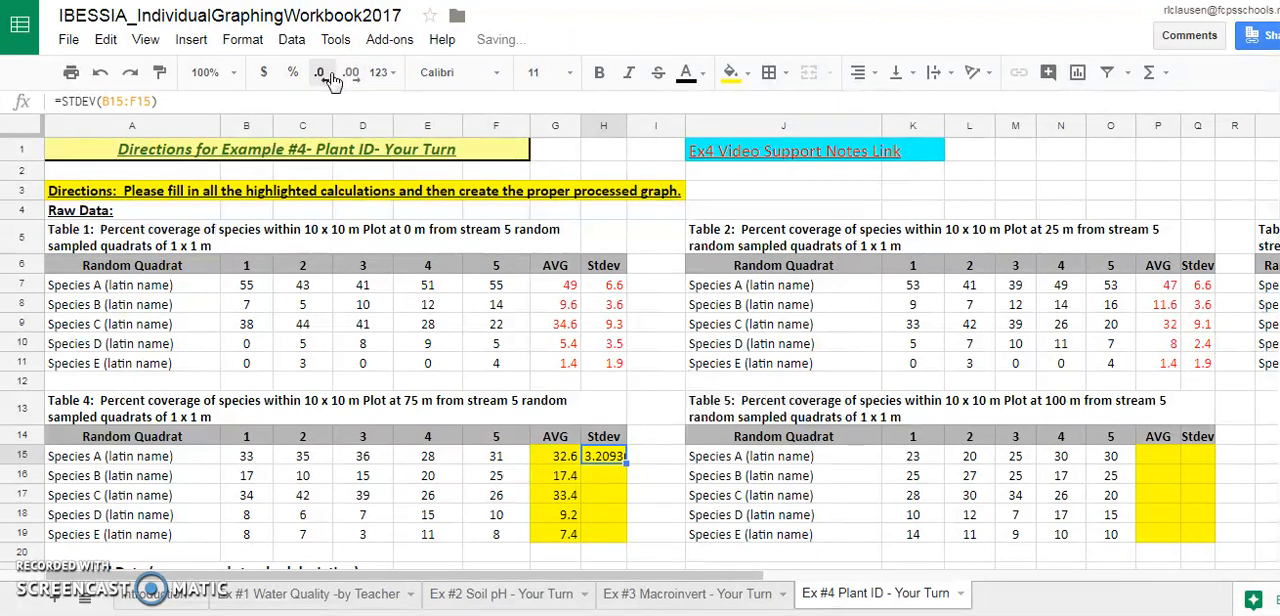
pyautogui.click(331, 78)
pyautogui.click(331, 80)
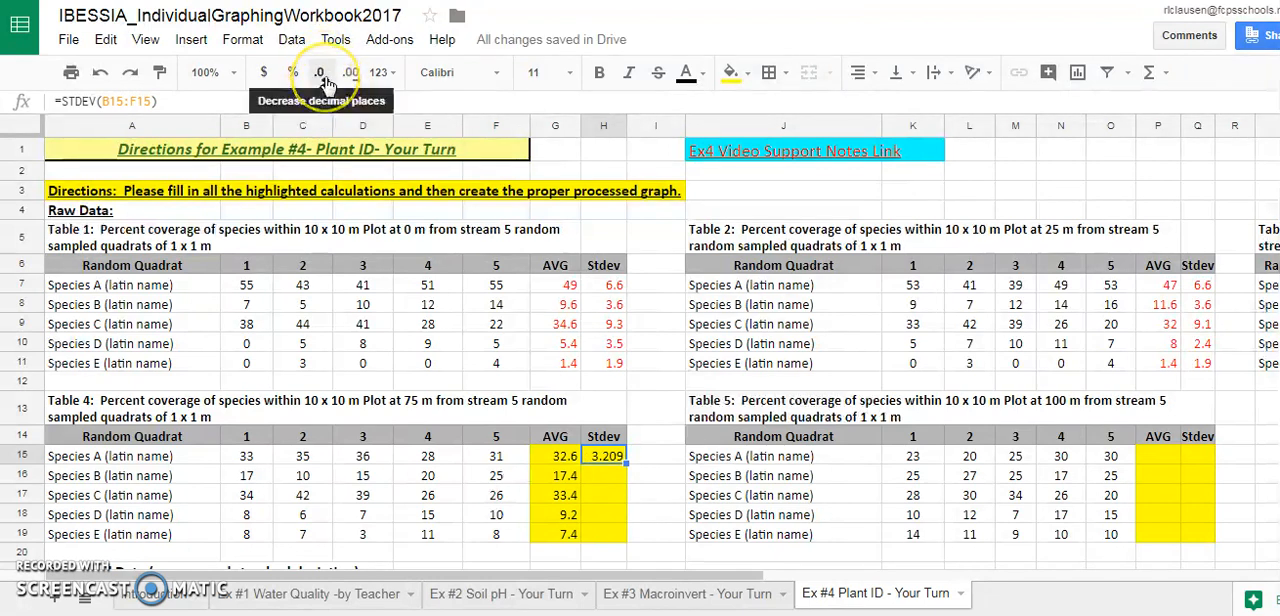
pyautogui.click(327, 80)
pyautogui.click(327, 80)
pyautogui.click(327, 80)
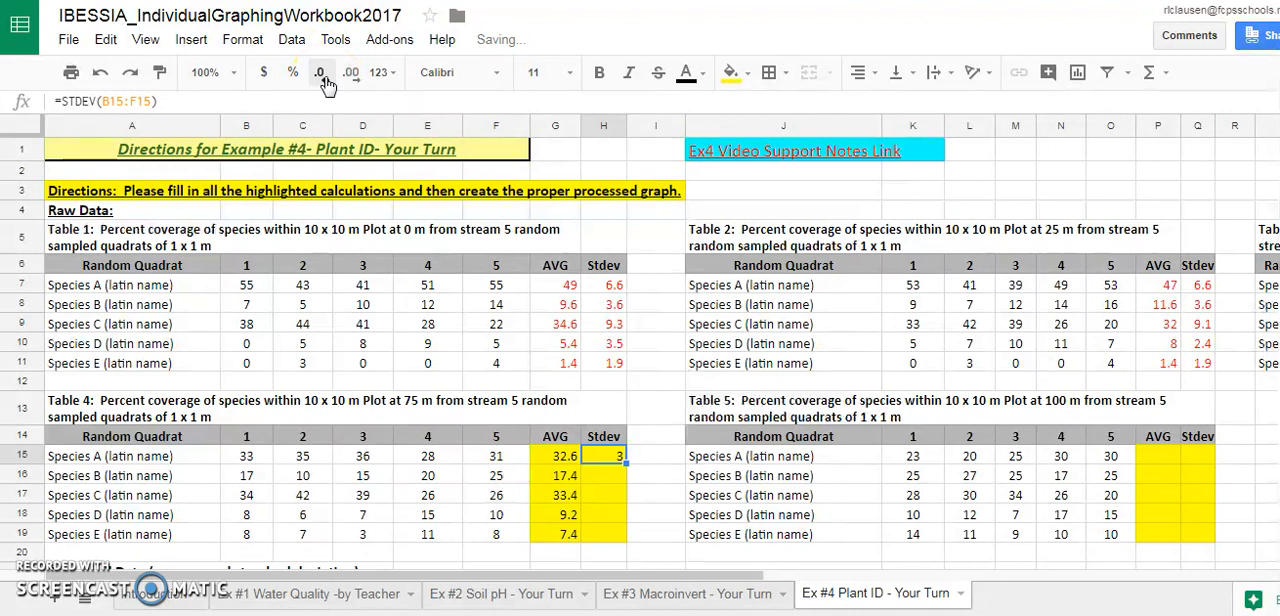
pyautogui.click(352, 80)
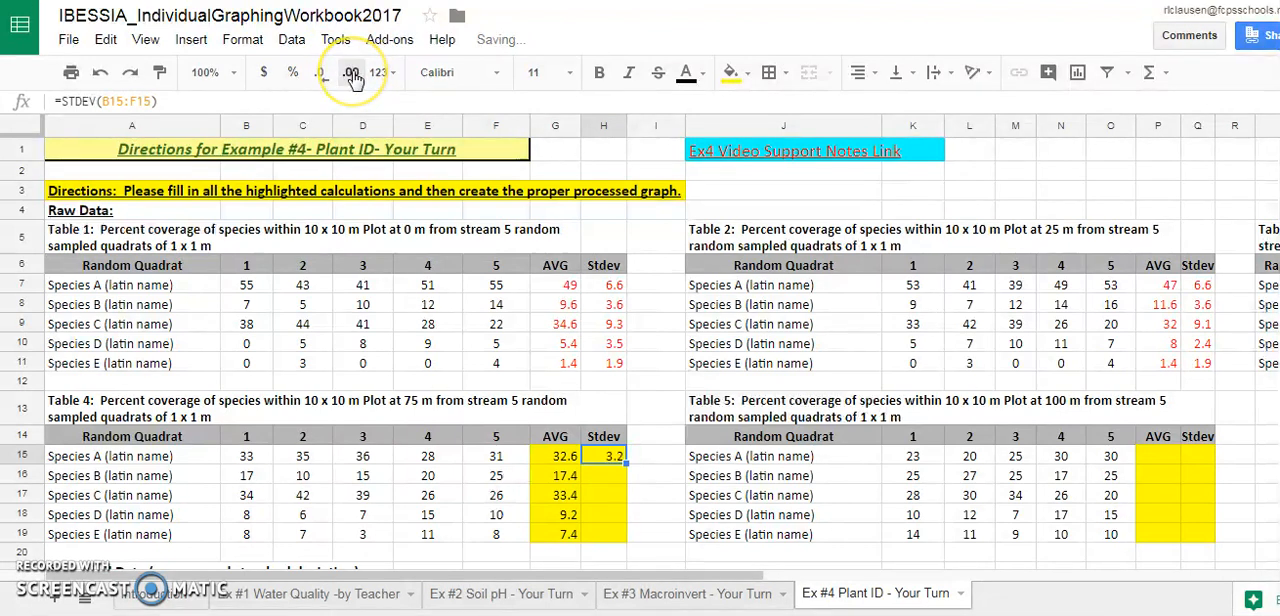
# Calculate Species B's standard deviation in Table 4 by entering =STDEV(B16:F16) in cell H16
pyautogui.click(606, 482)
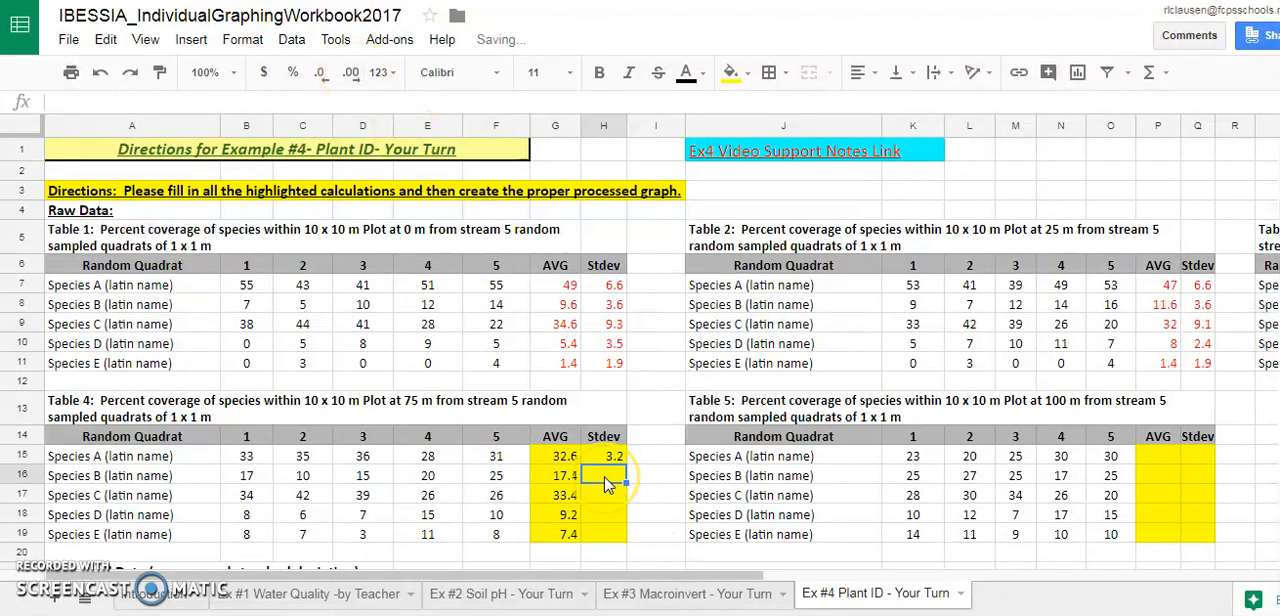
pyautogui.write('=STDE')
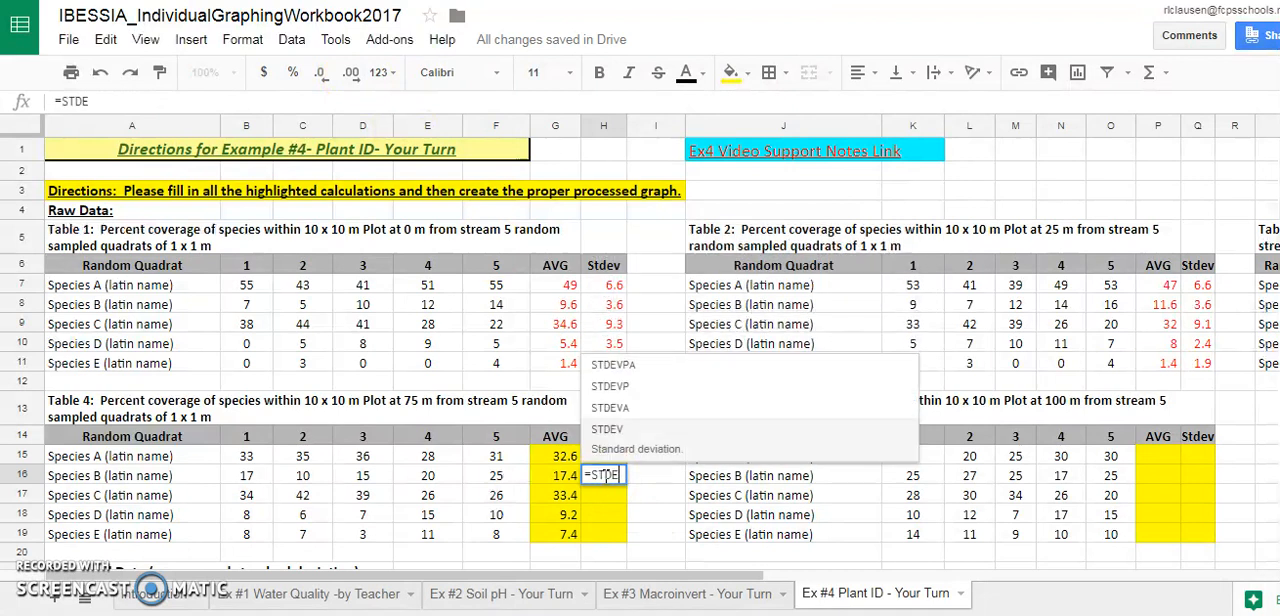
pyautogui.click(603, 440)
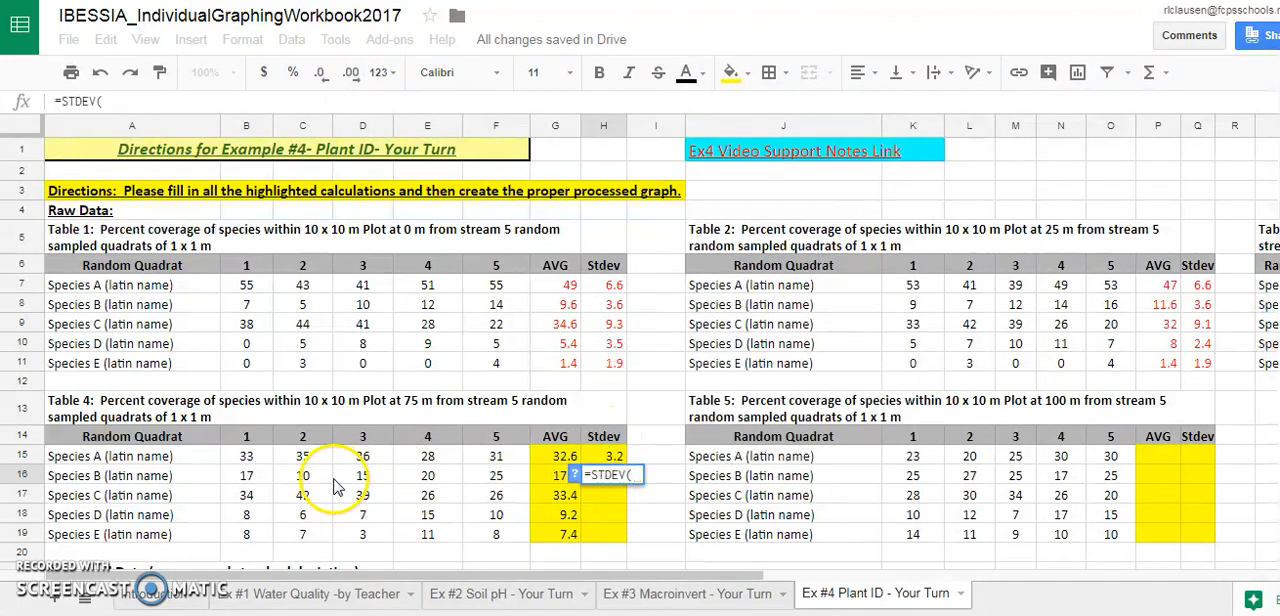
pyautogui.moveTo(250, 482); pyautogui.dragTo(505, 482)
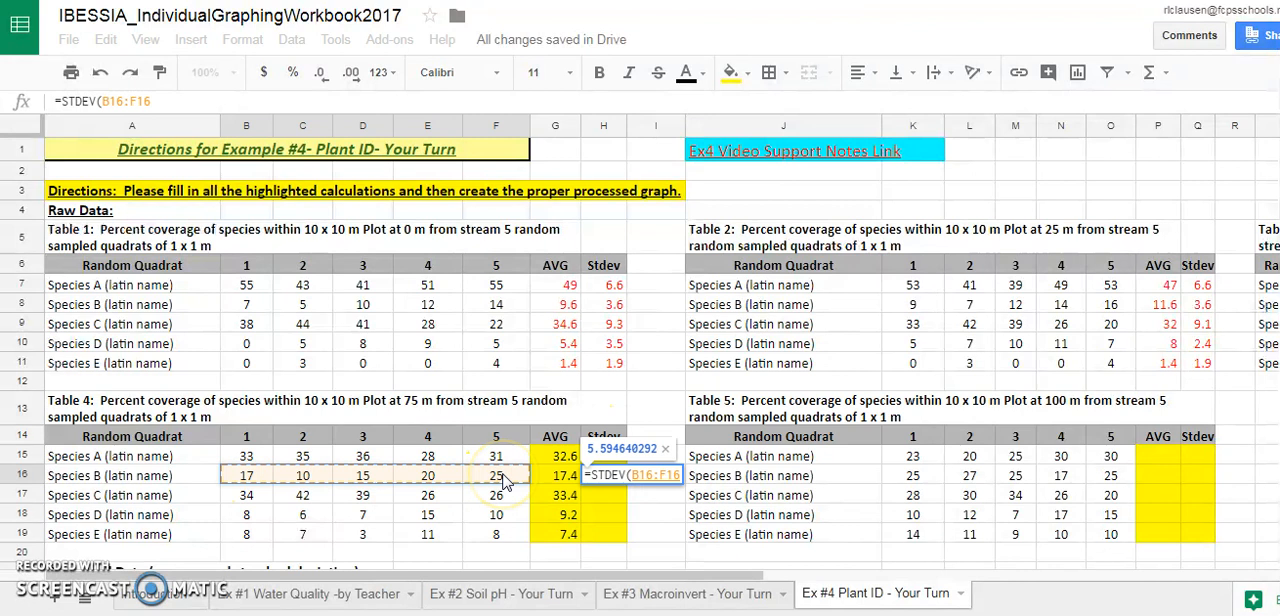
pyautogui.press('Return')
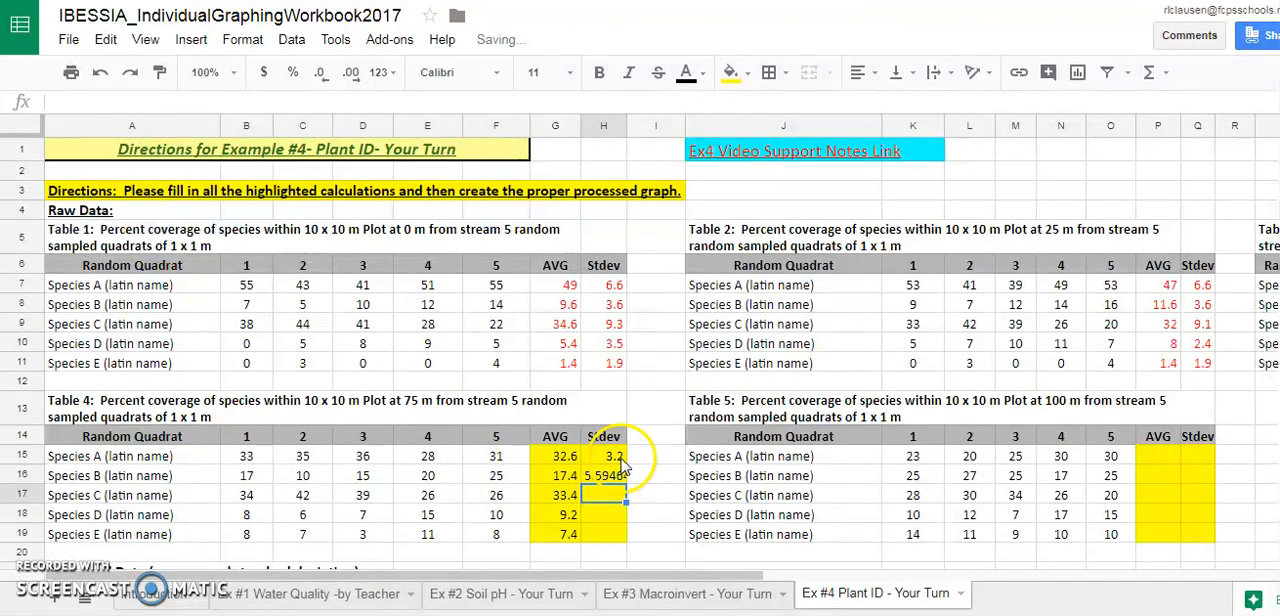
# Format H16 to one decimal place and fill its standard deviation formula down through H19 for Species C, D and E
pyautogui.click(617, 478)
pyautogui.click(324, 80)
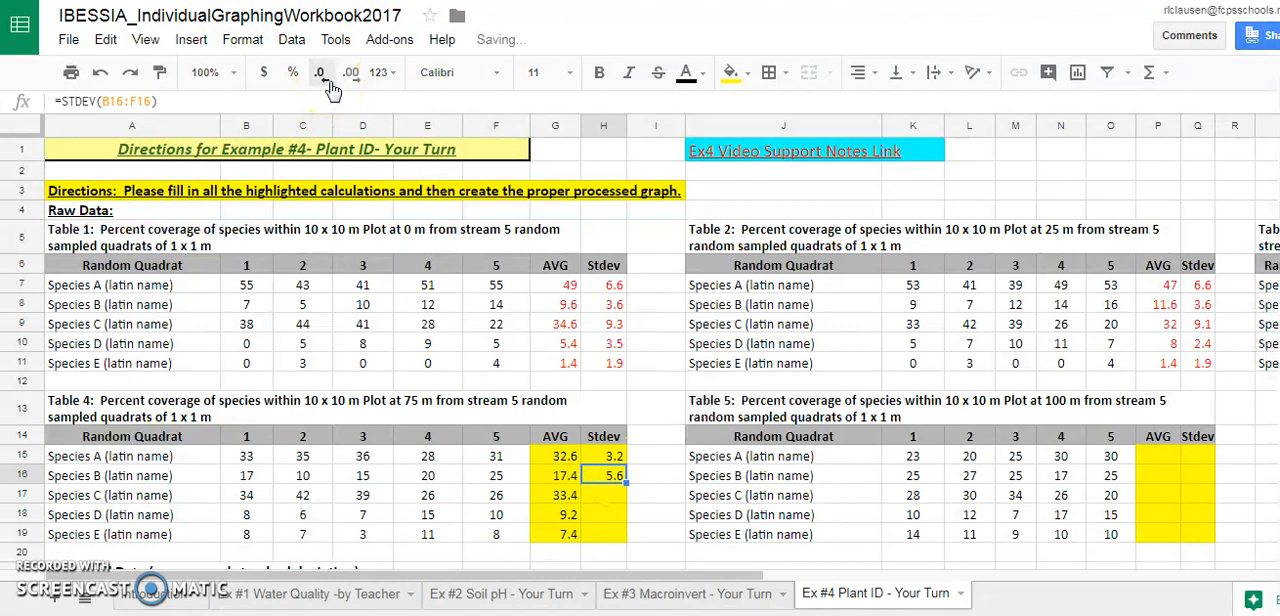
pyautogui.click(350, 72)
pyautogui.click(640, 500)
pyautogui.moveTo(625, 485); pyautogui.dragTo(625, 535)
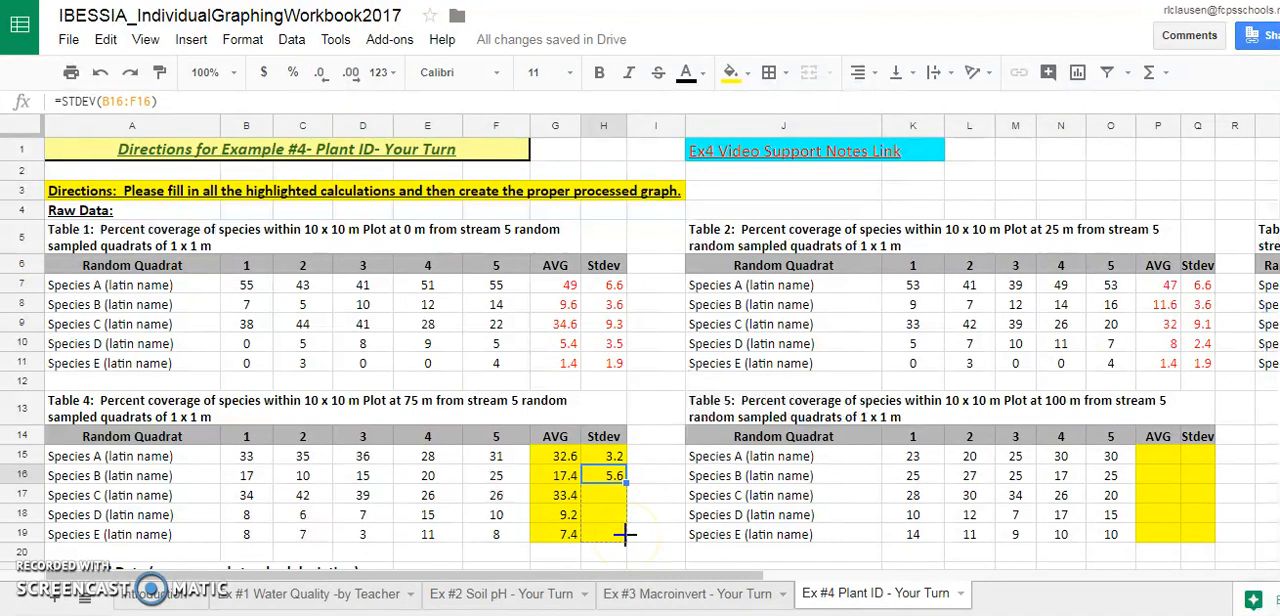
pyautogui.moveTo(625, 535); pyautogui.dragTo(628, 542)
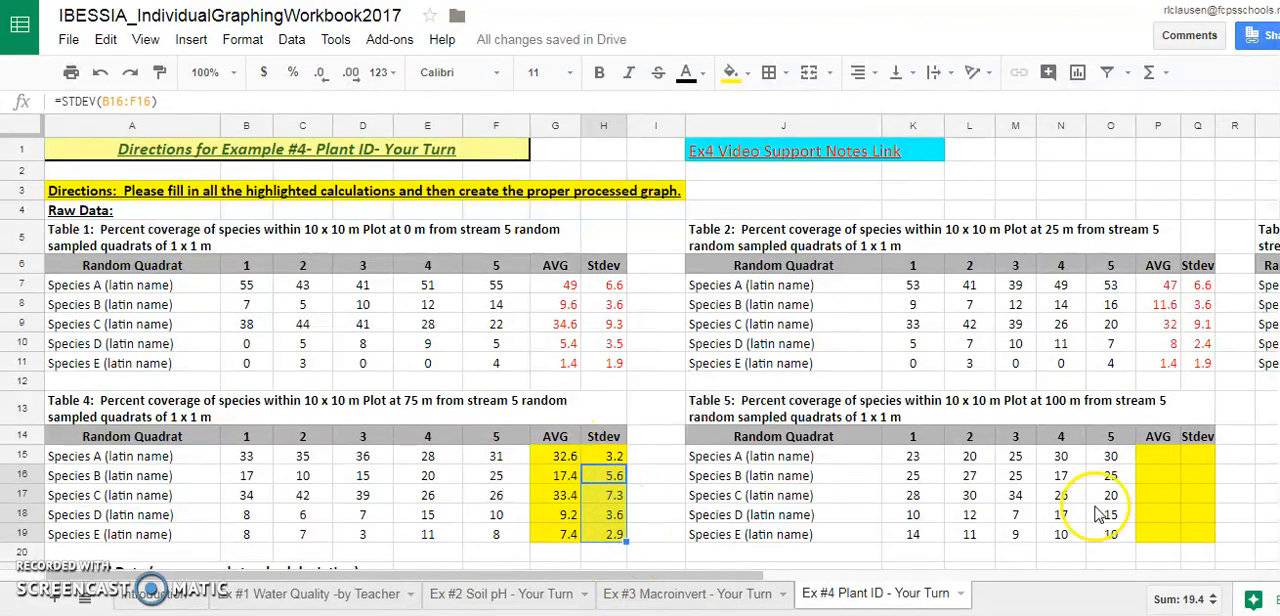
# Calculate Species A's average in Table 5 with =AVERAGE(K15:O15) in cell P15 and fill it down through P19
pyautogui.click(1158, 459)
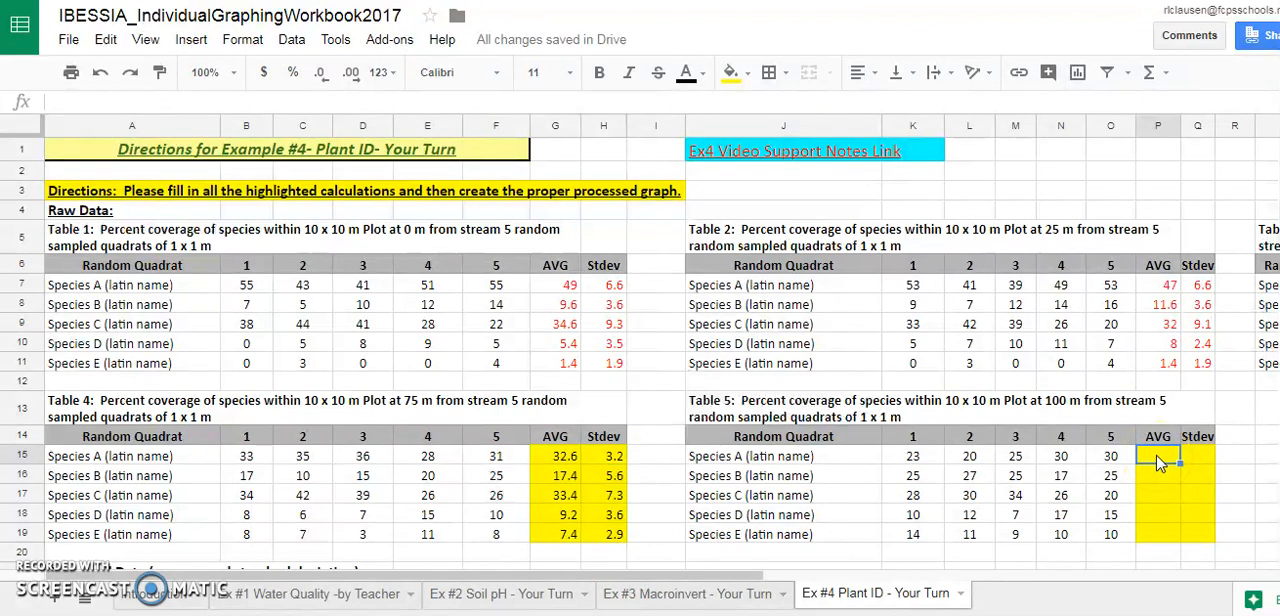
pyautogui.write('=')
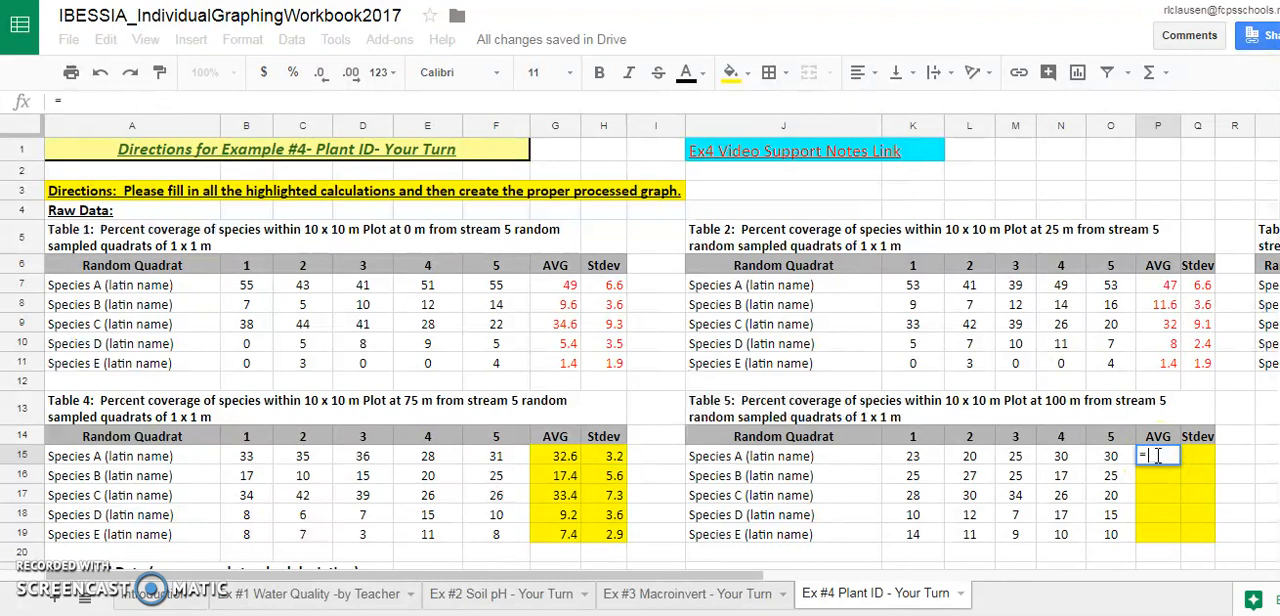
pyautogui.write('AVERA')
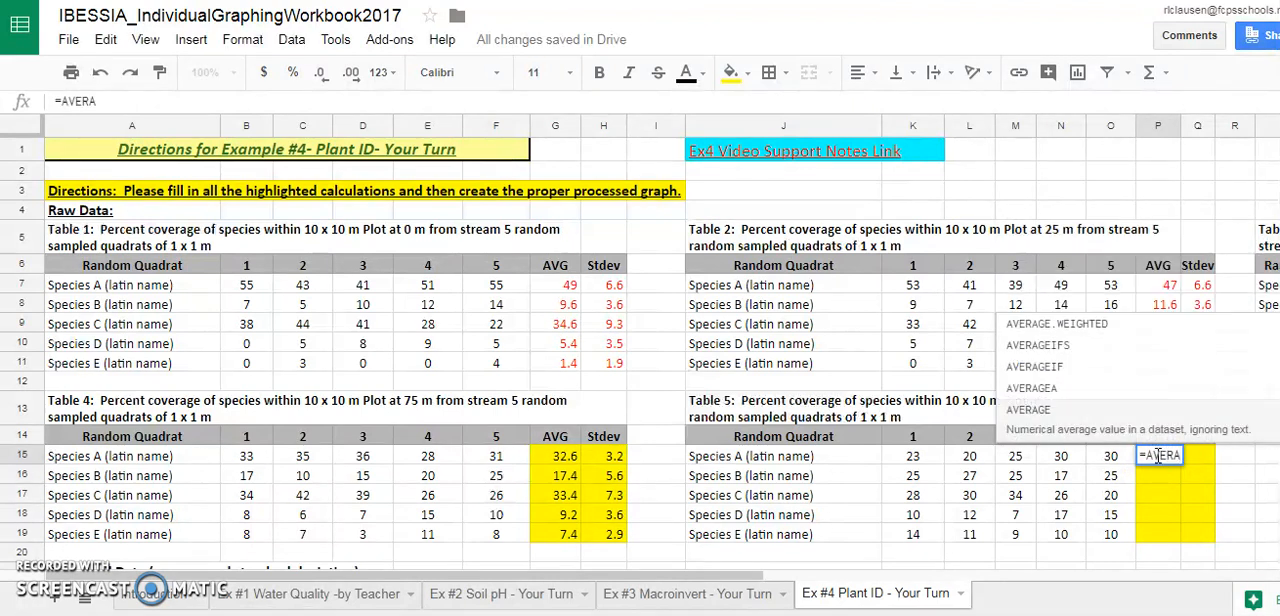
pyautogui.click(1092, 410)
pyautogui.click(905, 458)
pyautogui.moveTo(905, 458); pyautogui.dragTo(1115, 458)
pyautogui.press('Return')
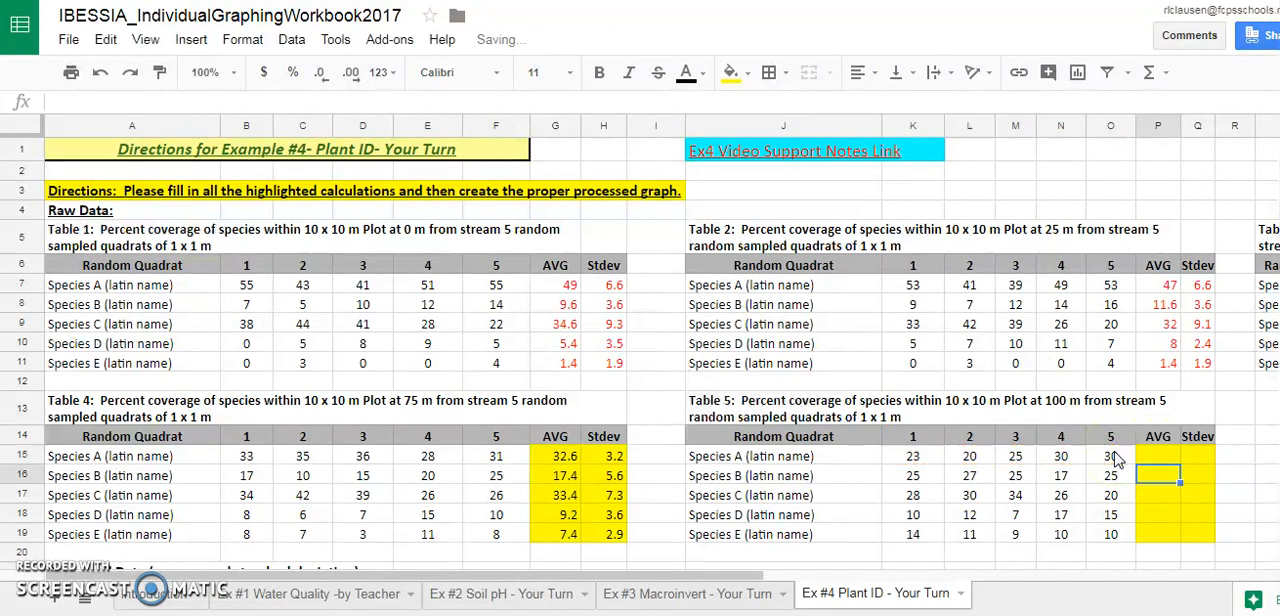
pyautogui.click(1165, 459)
pyautogui.moveTo(1180, 462); pyautogui.dragTo(1180, 536)
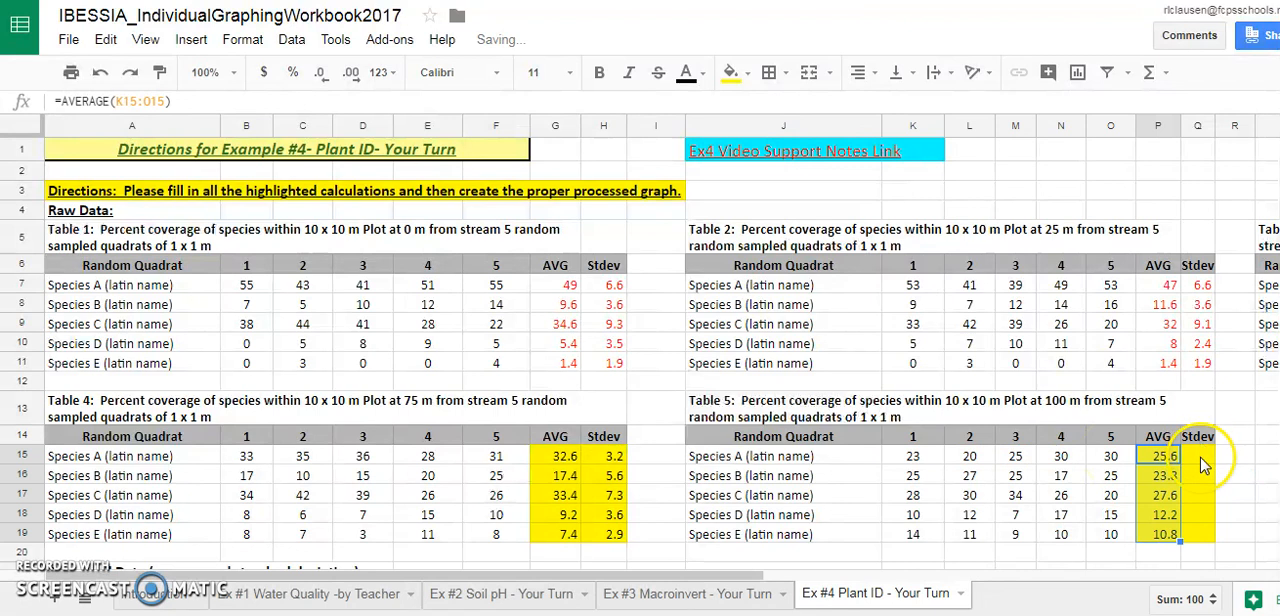
# Calculate Species A's standard deviation in Table 5 by entering =STDEV(K15:O15) in cell Q15
pyautogui.click(1203, 462)
pyautogui.write('=STD')
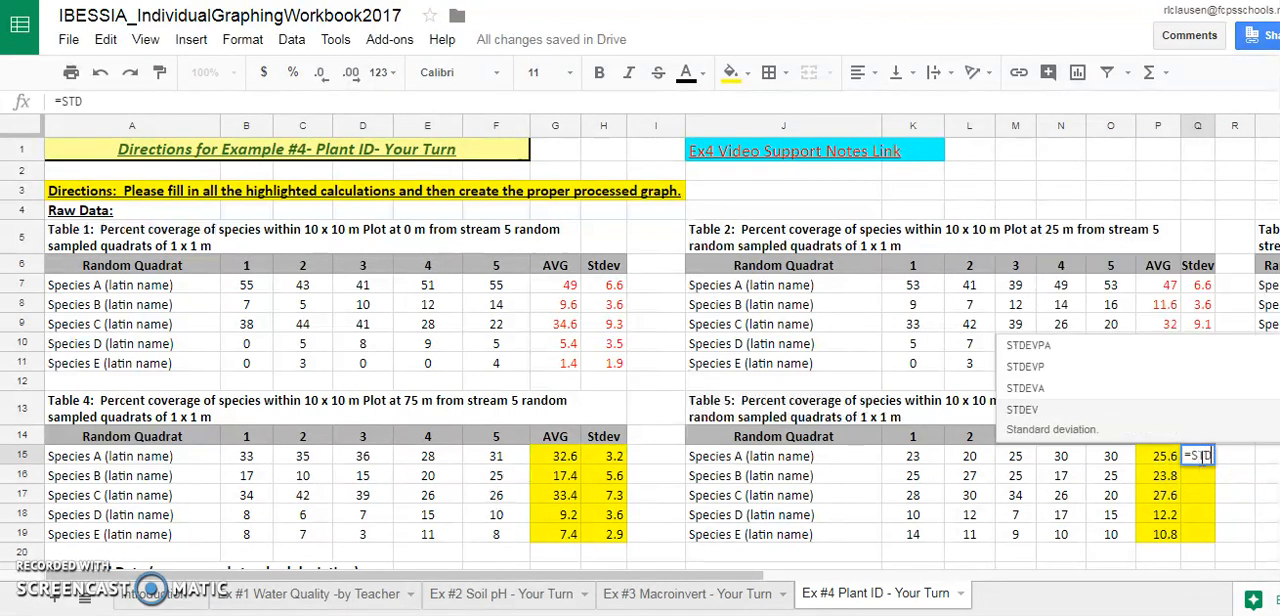
pyautogui.click(1125, 422)
pyautogui.moveTo(918, 465); pyautogui.dragTo(1113, 467)
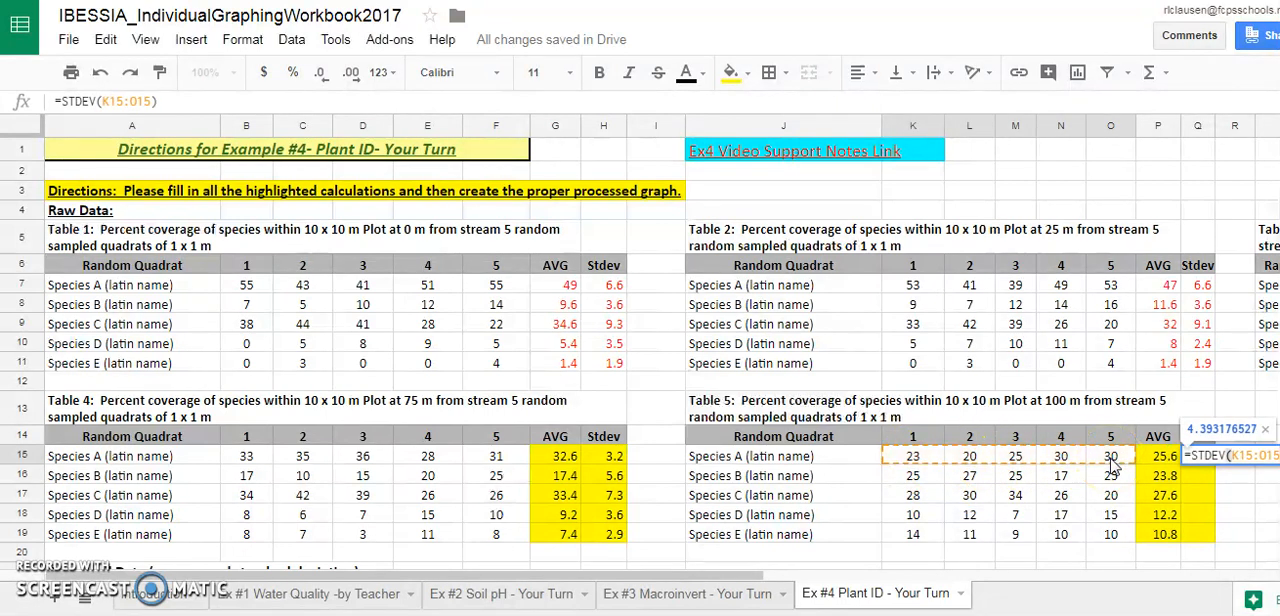
pyautogui.press('Return')
# Format Q15 to one decimal place and fill its standard deviation formula down through Q19 in Table 5
pyautogui.click(1200, 458)
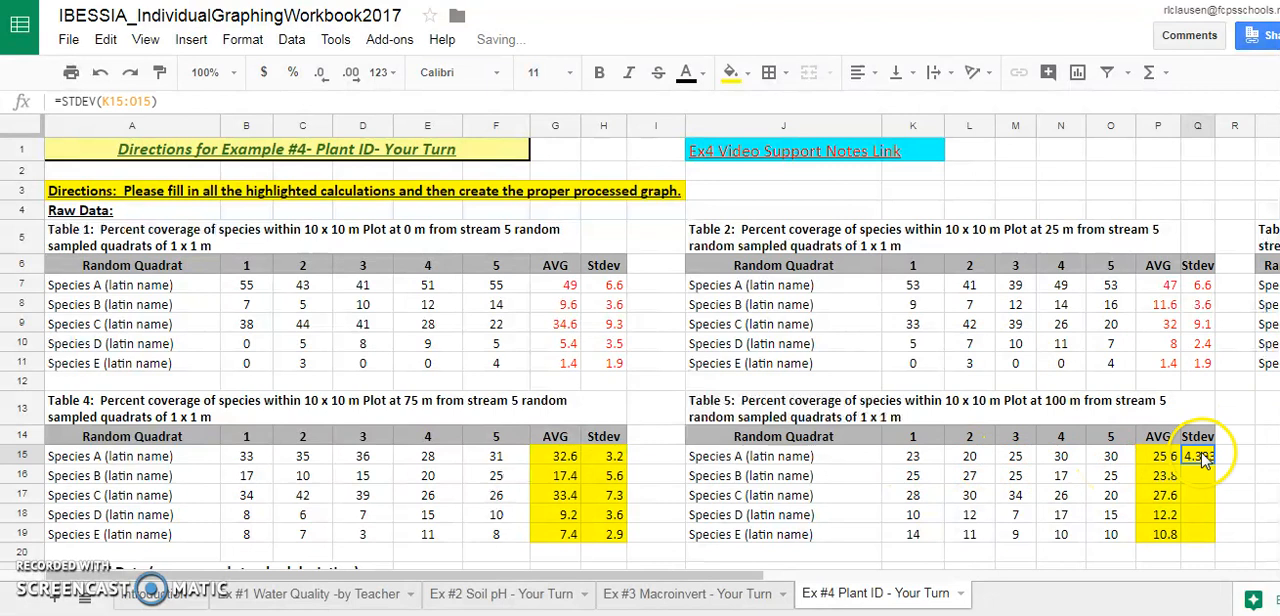
pyautogui.click(321, 76)
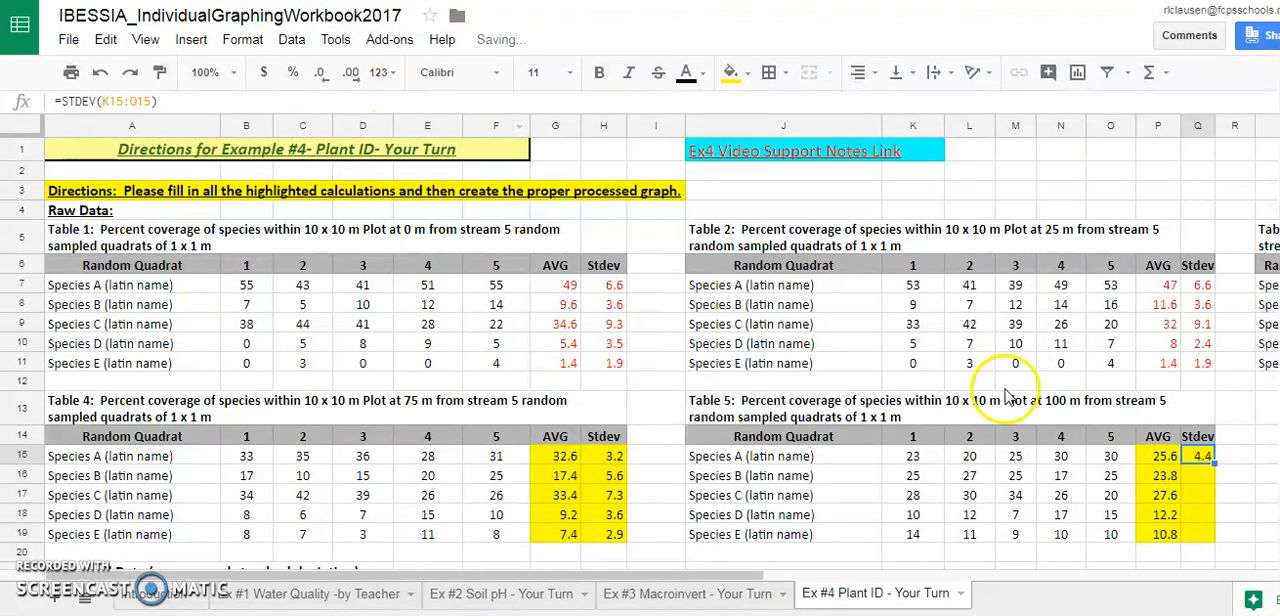
pyautogui.moveTo(1213, 463); pyautogui.dragTo(1216, 540)
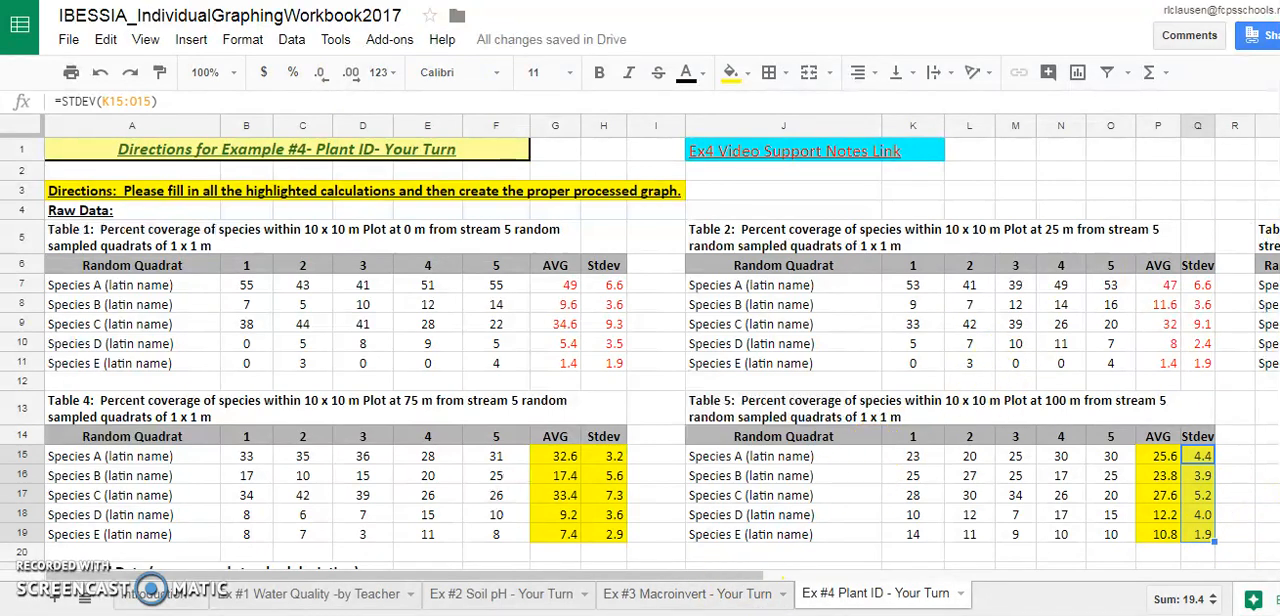
# Clear the existing values from the highlighted 75 m and 100 m columns of Table 6, cells E24:F28
pyautogui.scroll(-3, 640, 350)
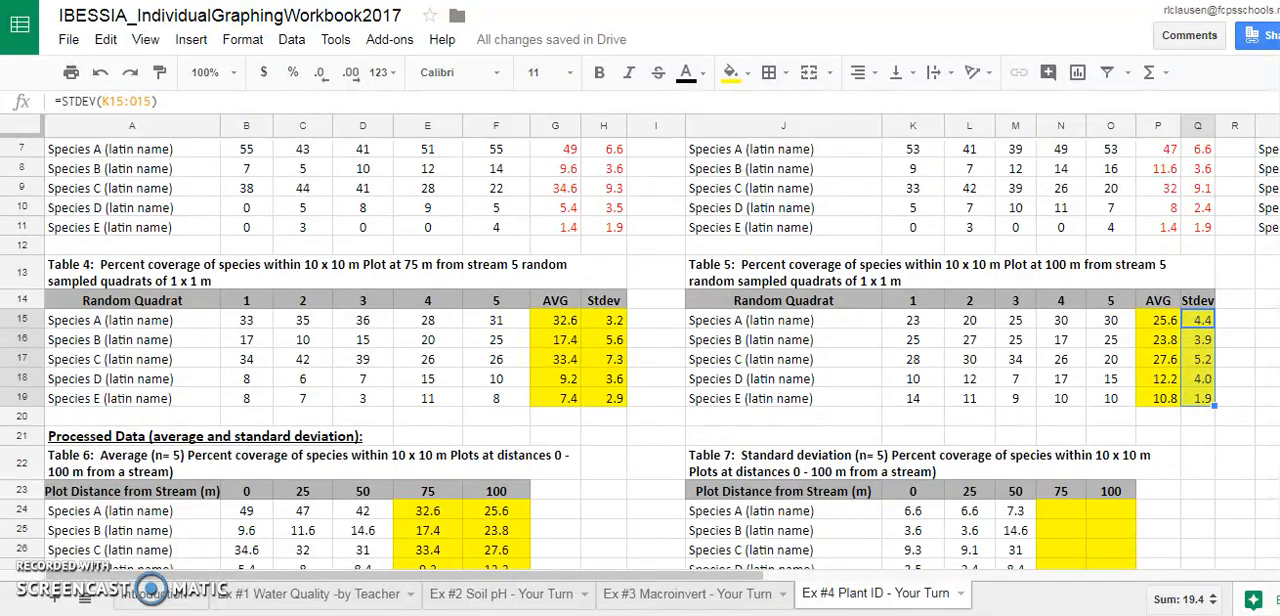
pyautogui.scroll(-3, 640, 350)
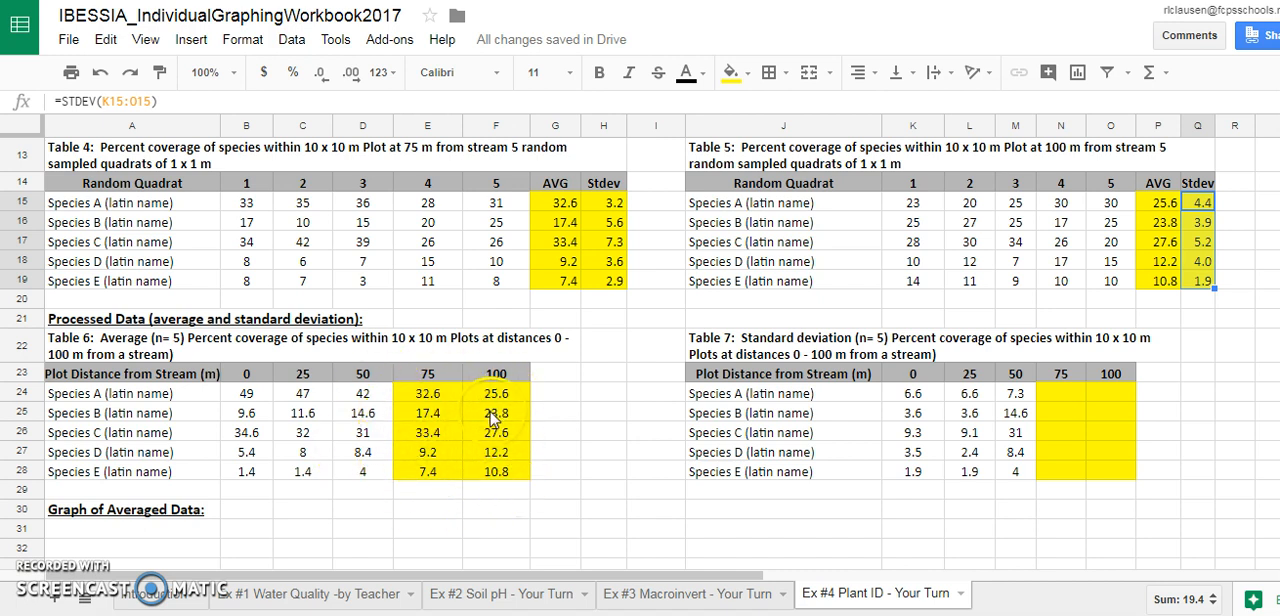
pyautogui.moveTo(438, 397); pyautogui.dragTo(517, 477)
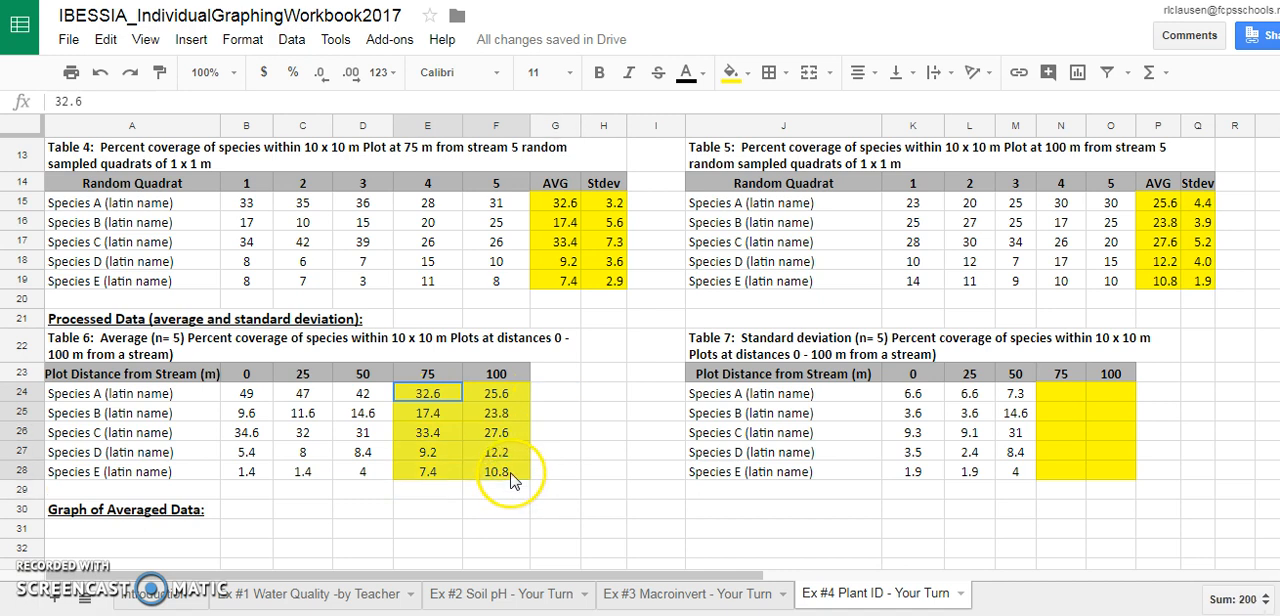
pyautogui.press('Delete')
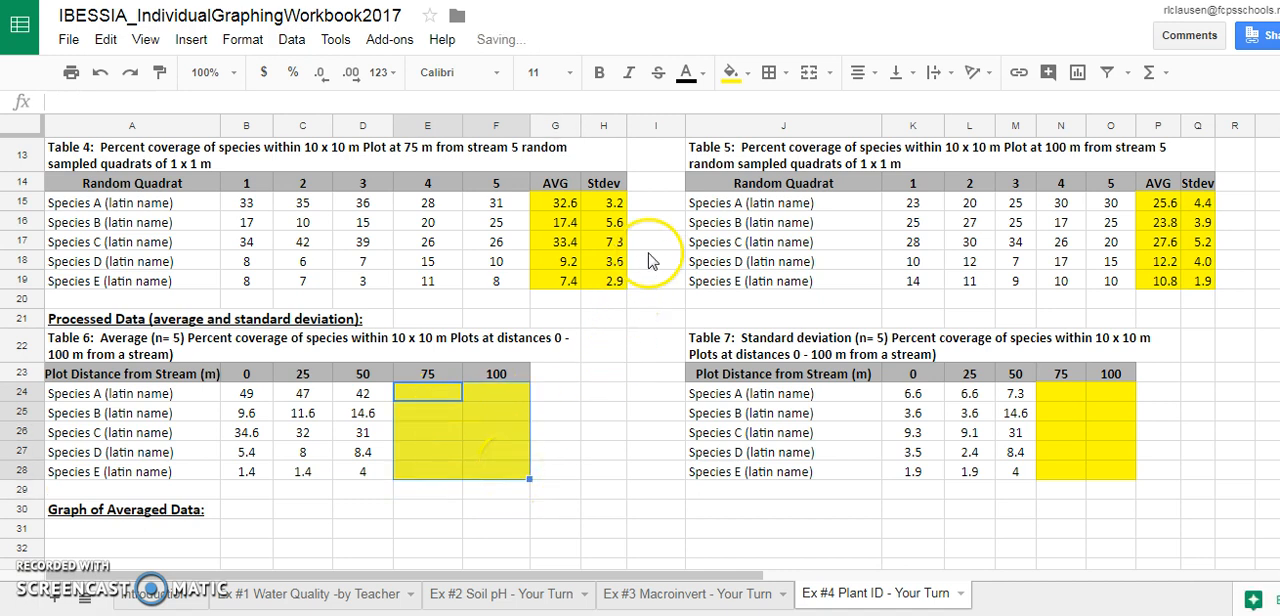
# Copy Table 4's averages from G15:G19 and paste them as values only into Table 6's 75 m column, starting at E24
pyautogui.moveTo(570, 206); pyautogui.dragTo(575, 290)
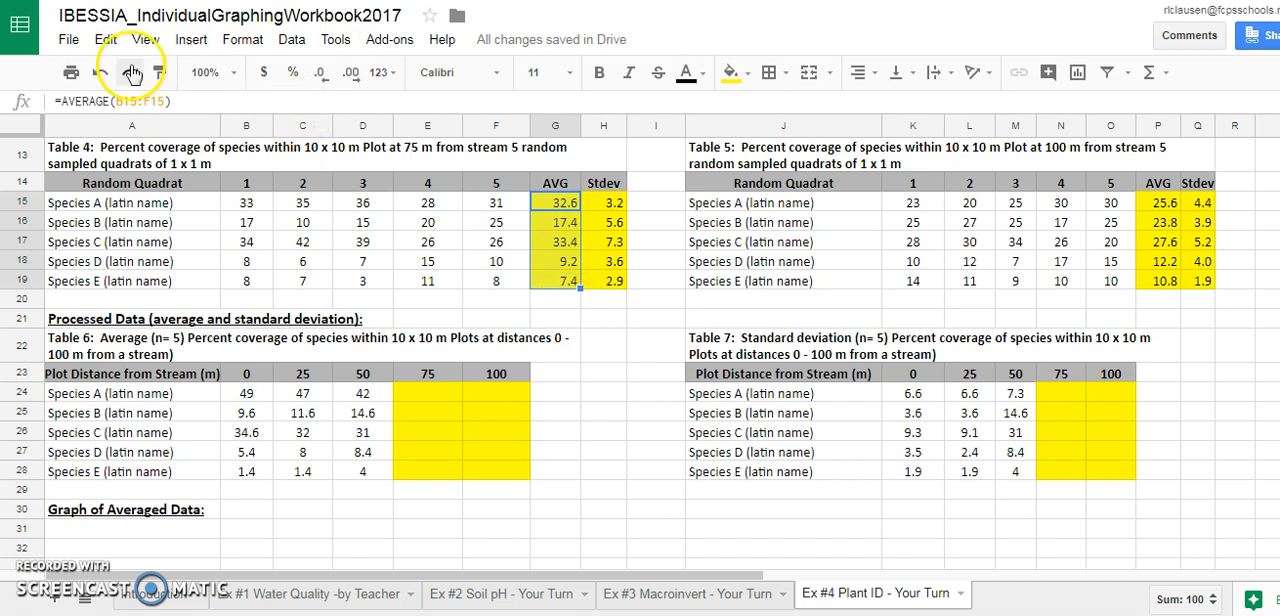
pyautogui.click(107, 40)
pyautogui.click(138, 164)
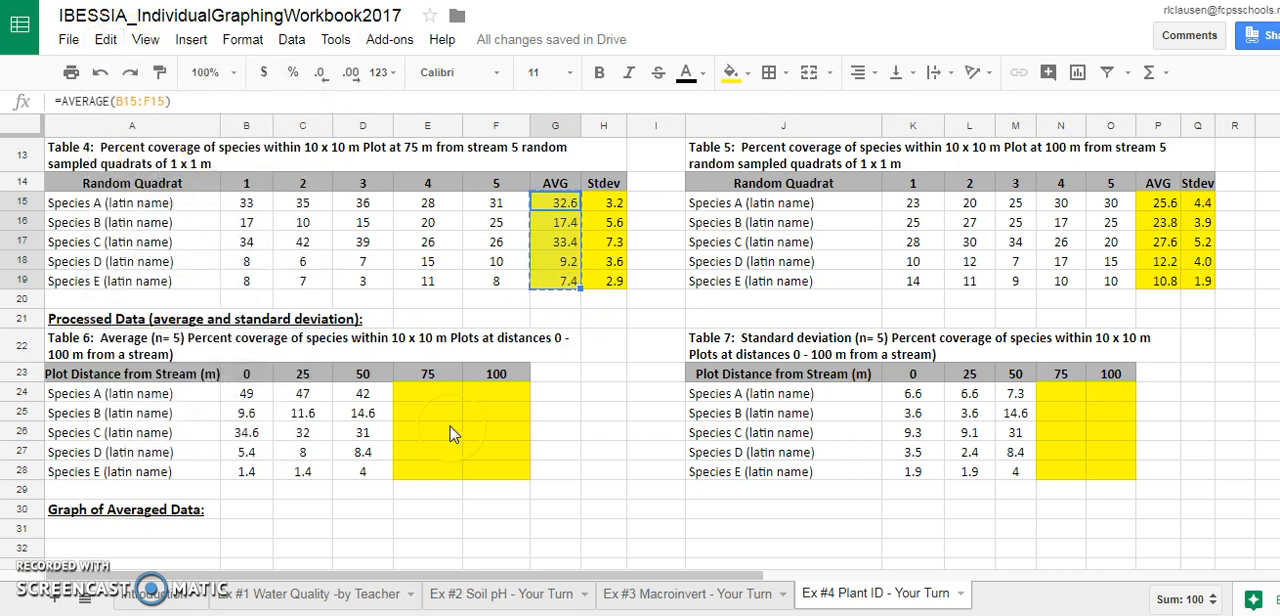
pyautogui.click(432, 401)
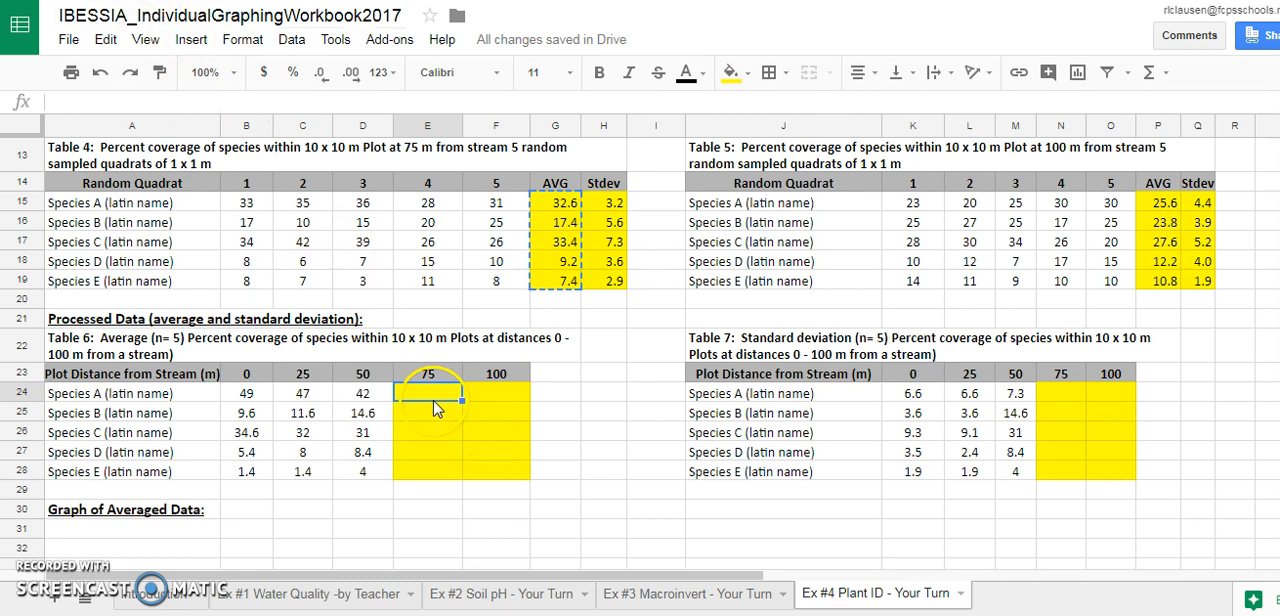
pyautogui.click(108, 42)
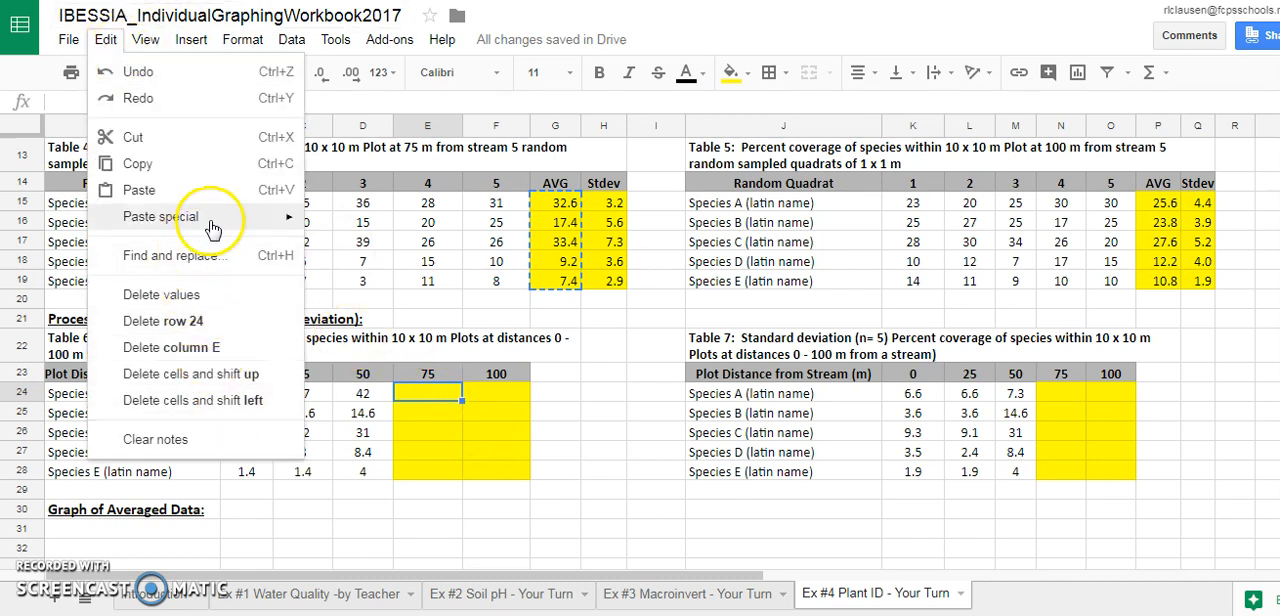
pyautogui.moveTo(212, 229)
pyautogui.click(357, 230)
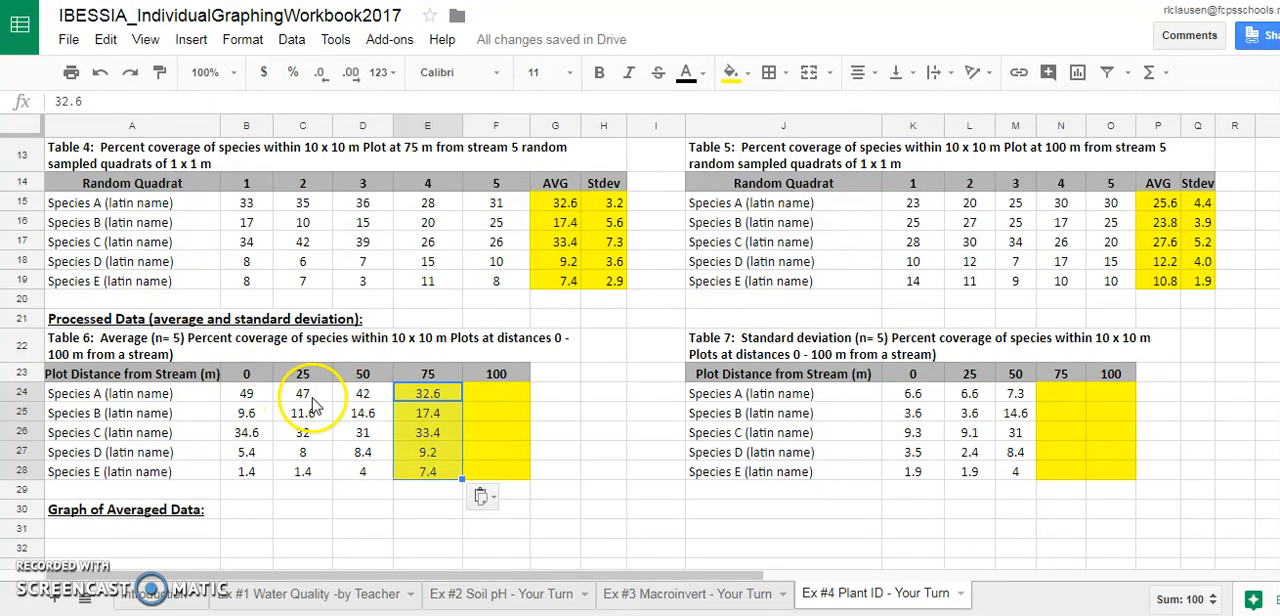
# Copy Table 5's averages from P15:P19 and paste them as values only into Table 6's 100 m column, starting at F24
pyautogui.moveTo(1160, 202); pyautogui.dragTo(1175, 285)
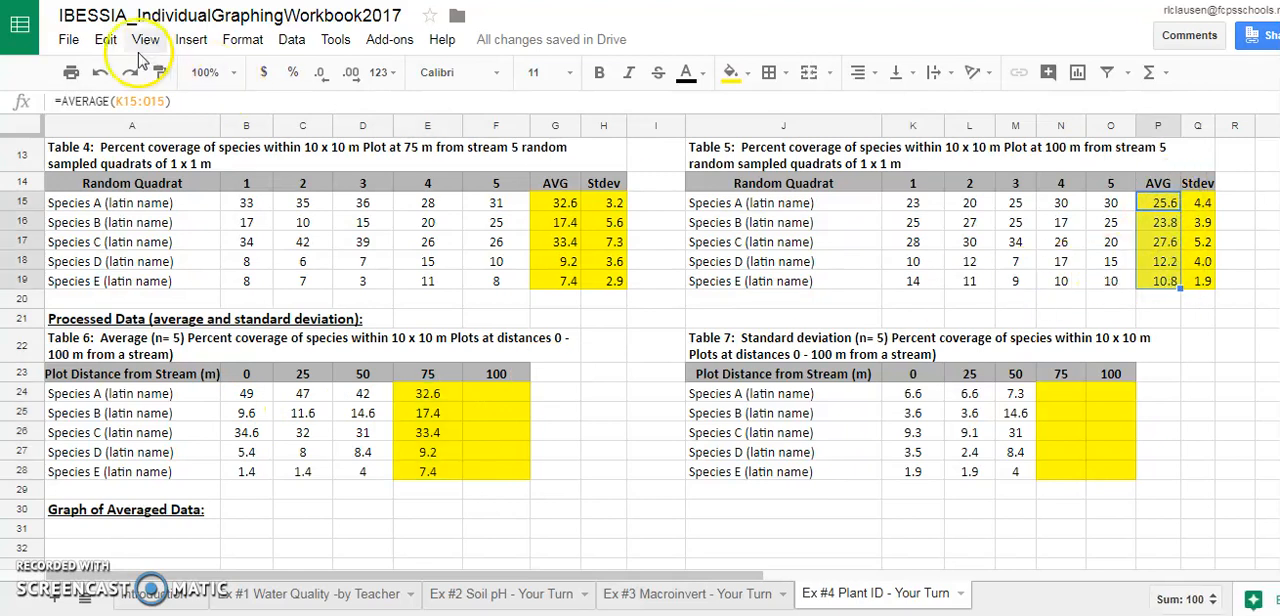
pyautogui.click(105, 39)
pyautogui.click(140, 163)
pyautogui.click(492, 396)
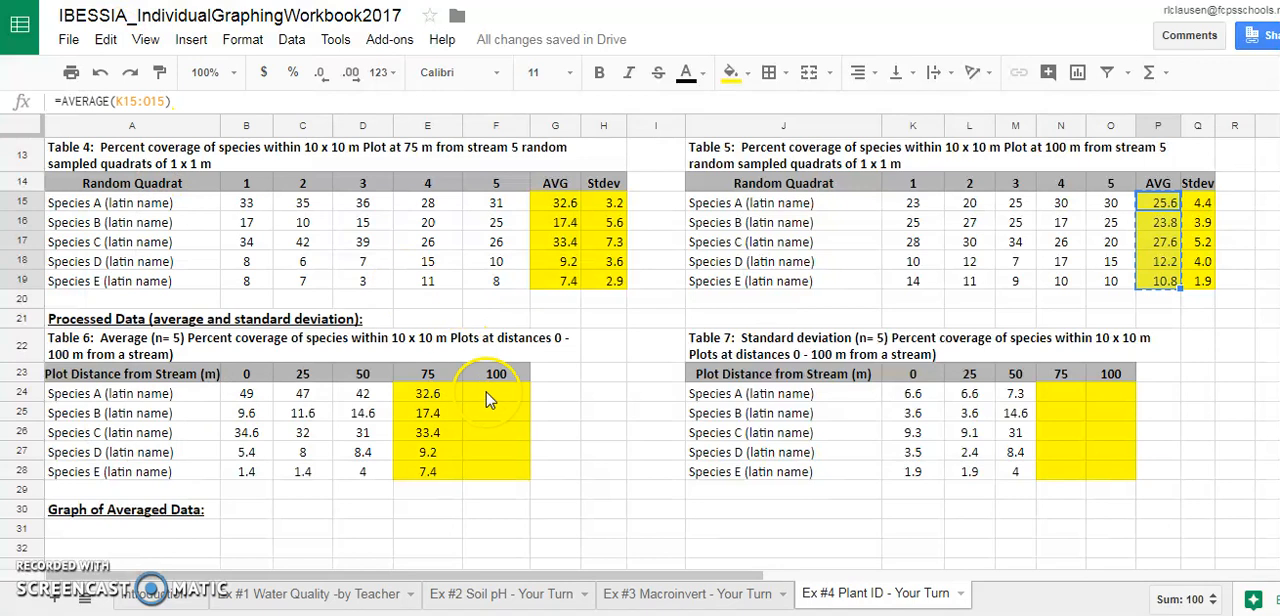
pyautogui.click(106, 39)
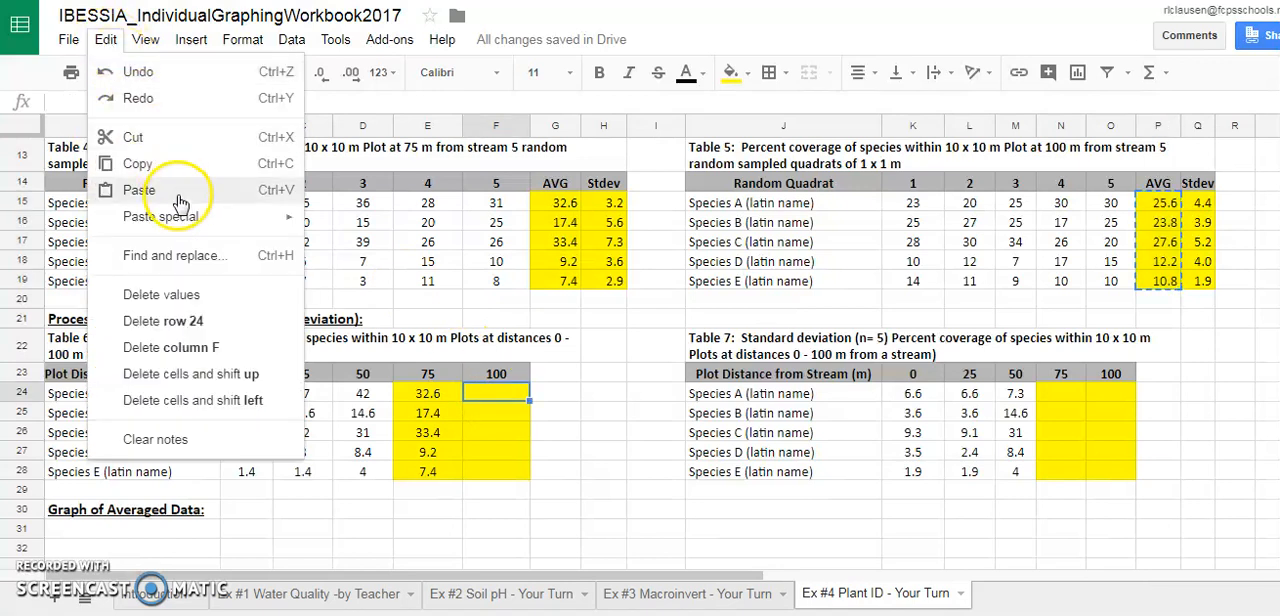
pyautogui.moveTo(280, 219)
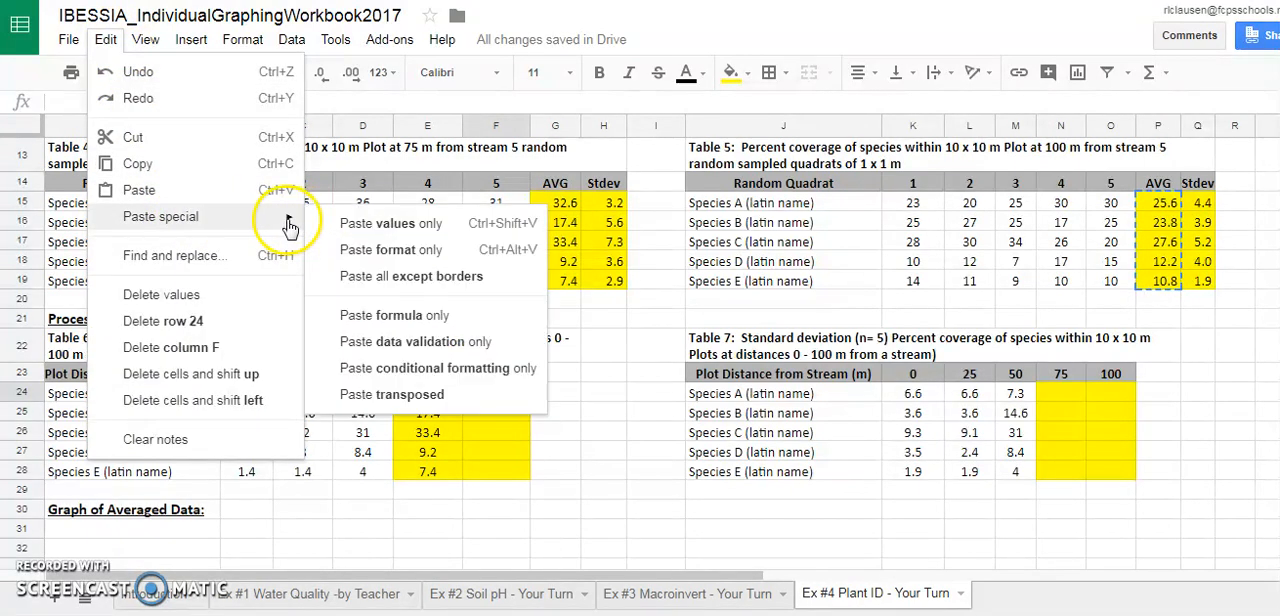
pyautogui.click(349, 219)
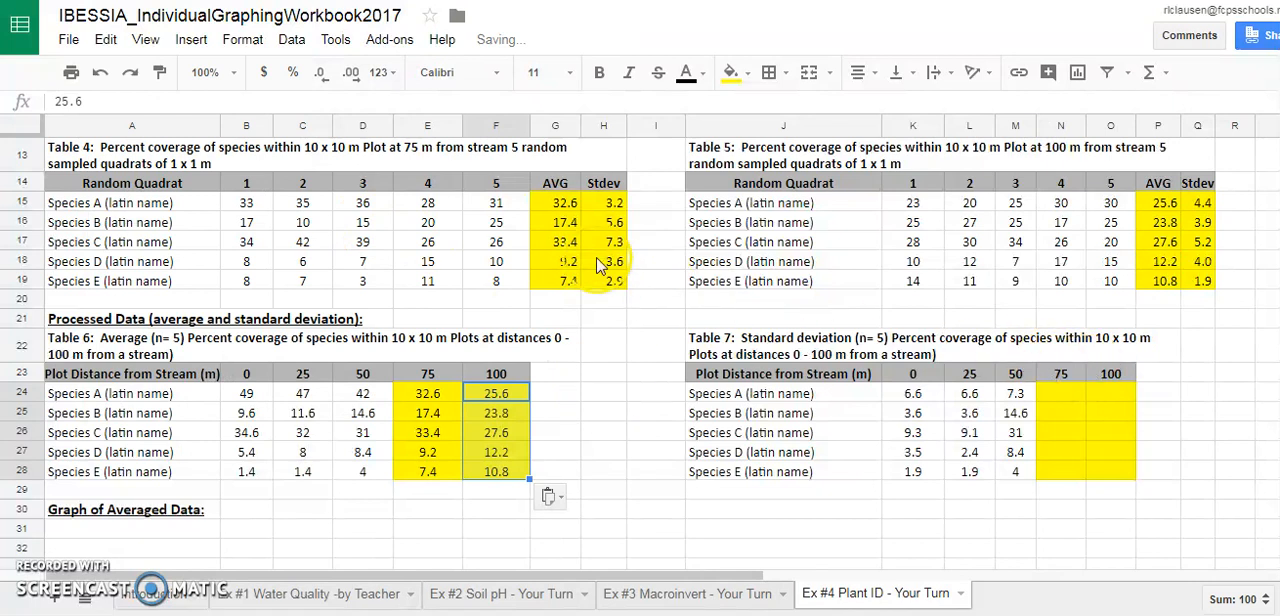
# Copy Table 4's standard deviations from H15:H19 and paste them as values only into Table 7's 75 m column, starting at N24
pyautogui.moveTo(612, 208); pyautogui.dragTo(620, 287)
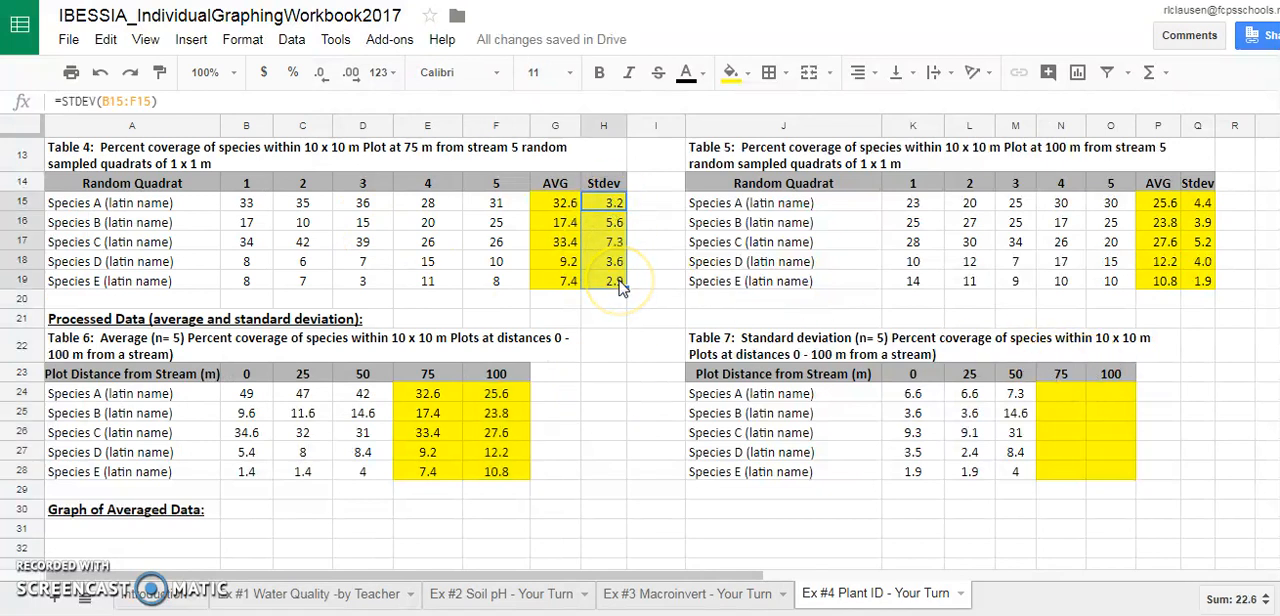
pyautogui.hotkey('ctrl', 'c')
pyautogui.click(1062, 392)
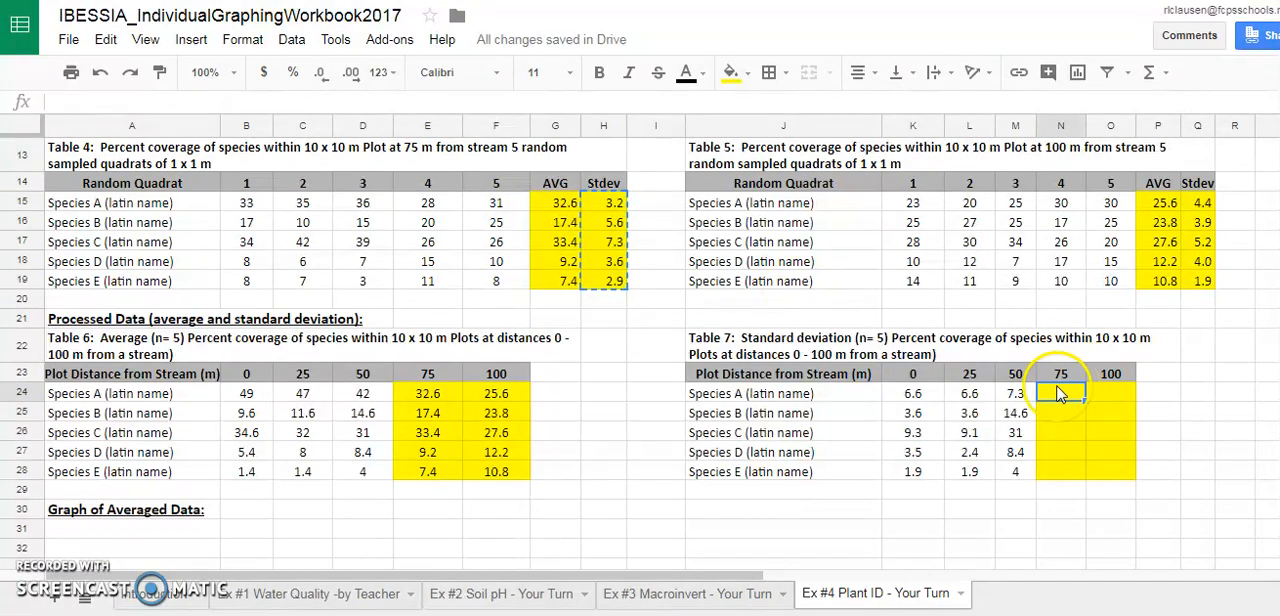
pyautogui.click(105, 39)
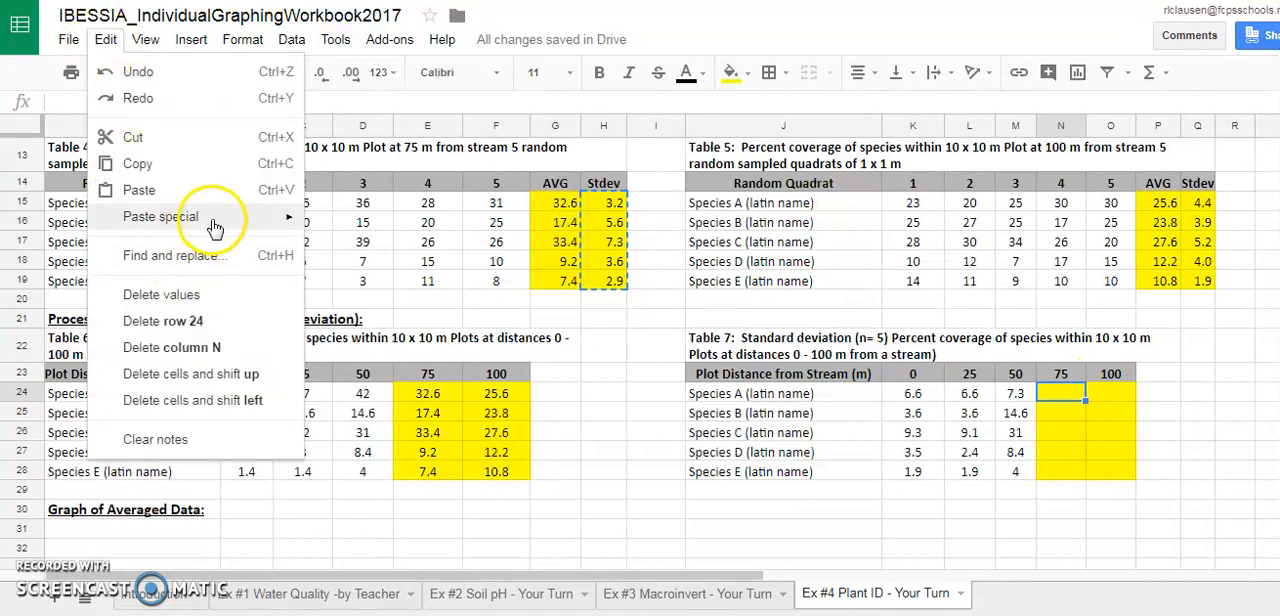
pyautogui.moveTo(223, 216)
pyautogui.click(349, 223)
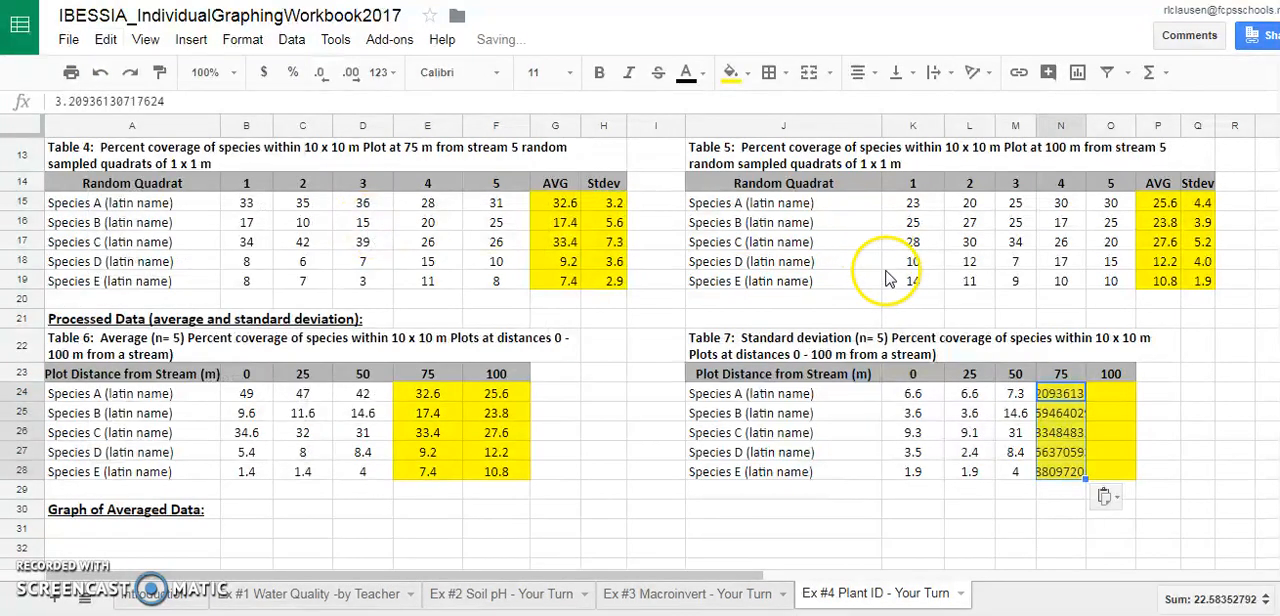
# Format the 75 m standard deviations in N24:N28 of Table 7 to one decimal place
pyautogui.click(322, 80)
pyautogui.click(322, 78)
pyautogui.click(322, 78)
pyautogui.click(322, 78)
pyautogui.click(322, 78)
pyautogui.click(322, 78)
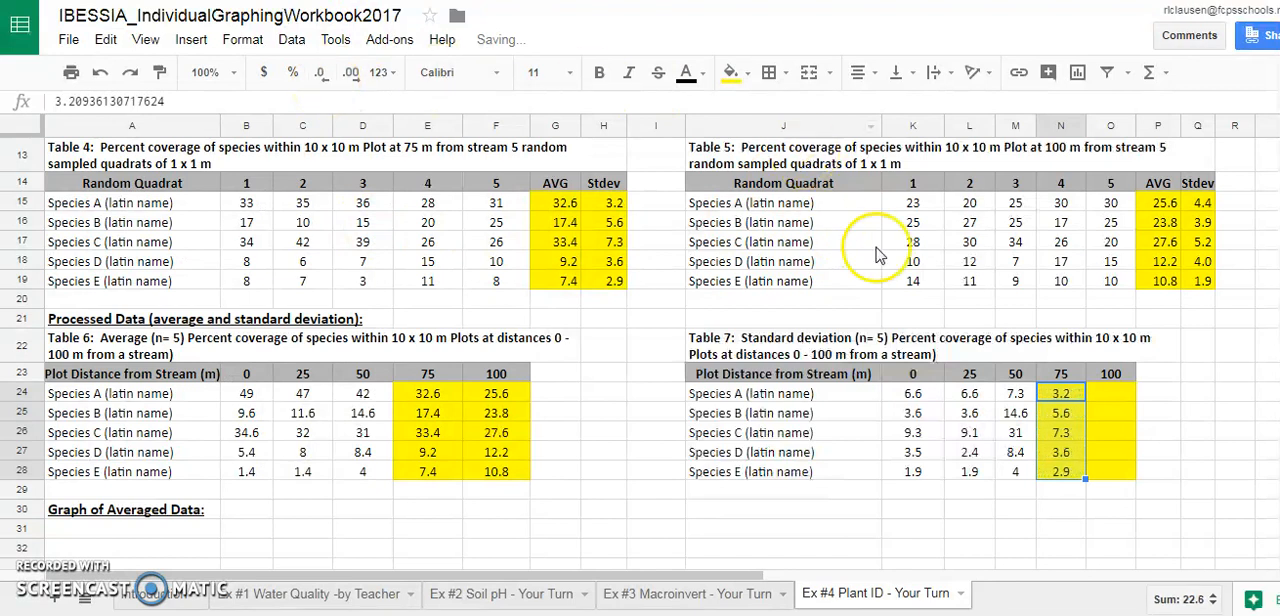
# Copy Table 5's standard deviations from Q15:Q19 and paste them as values only into Table 7's 100 m column, starting at O24
pyautogui.moveTo(1203, 203); pyautogui.dragTo(1210, 285)
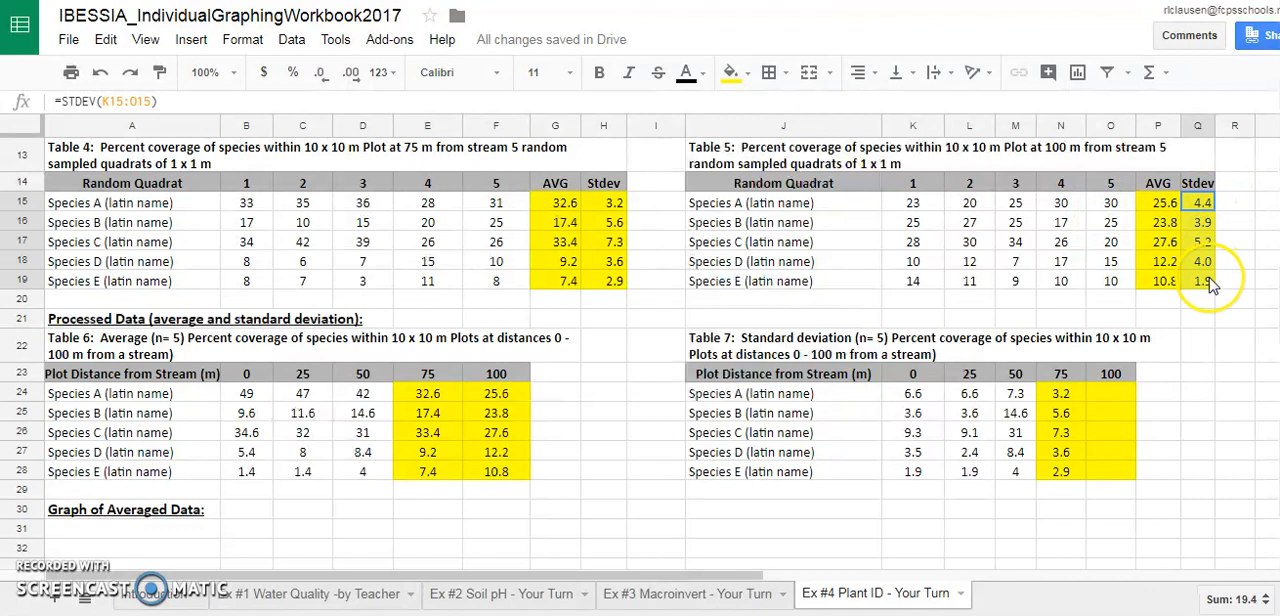
pyautogui.click(1110, 396)
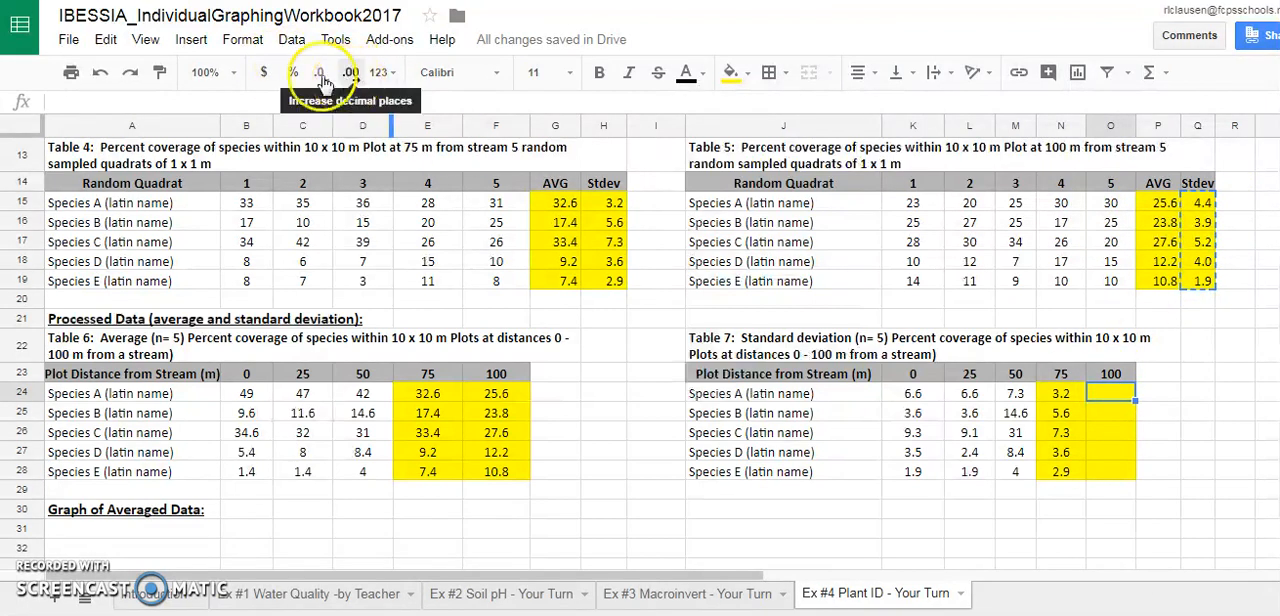
pyautogui.click(106, 40)
pyautogui.moveTo(176, 230)
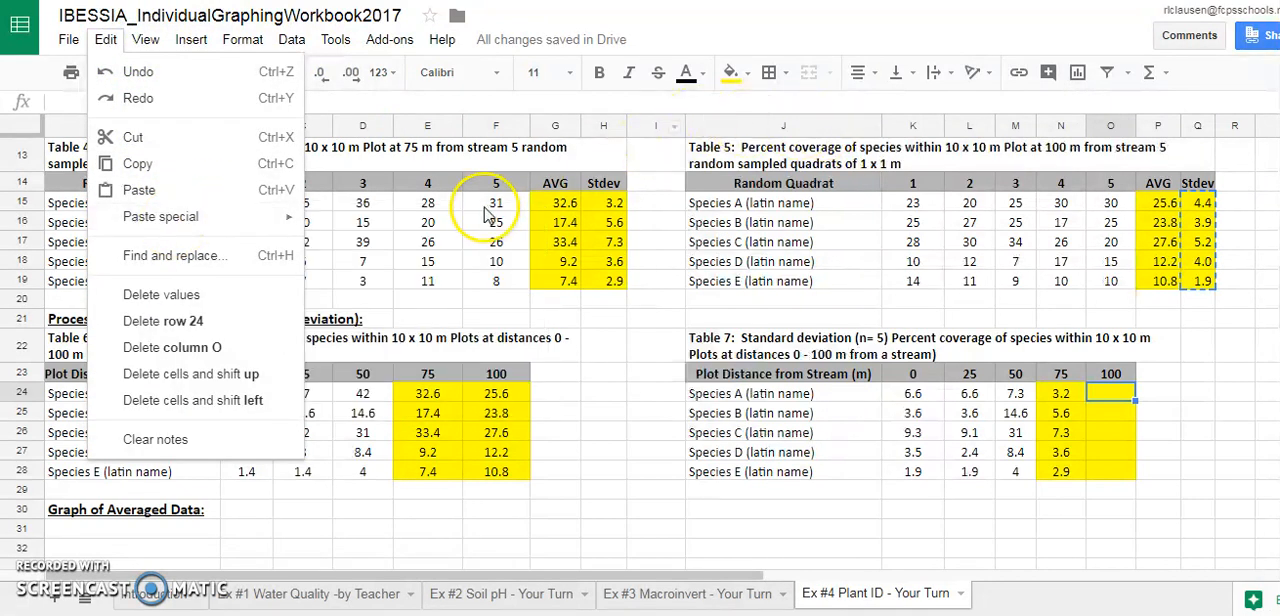
pyautogui.click(345, 223)
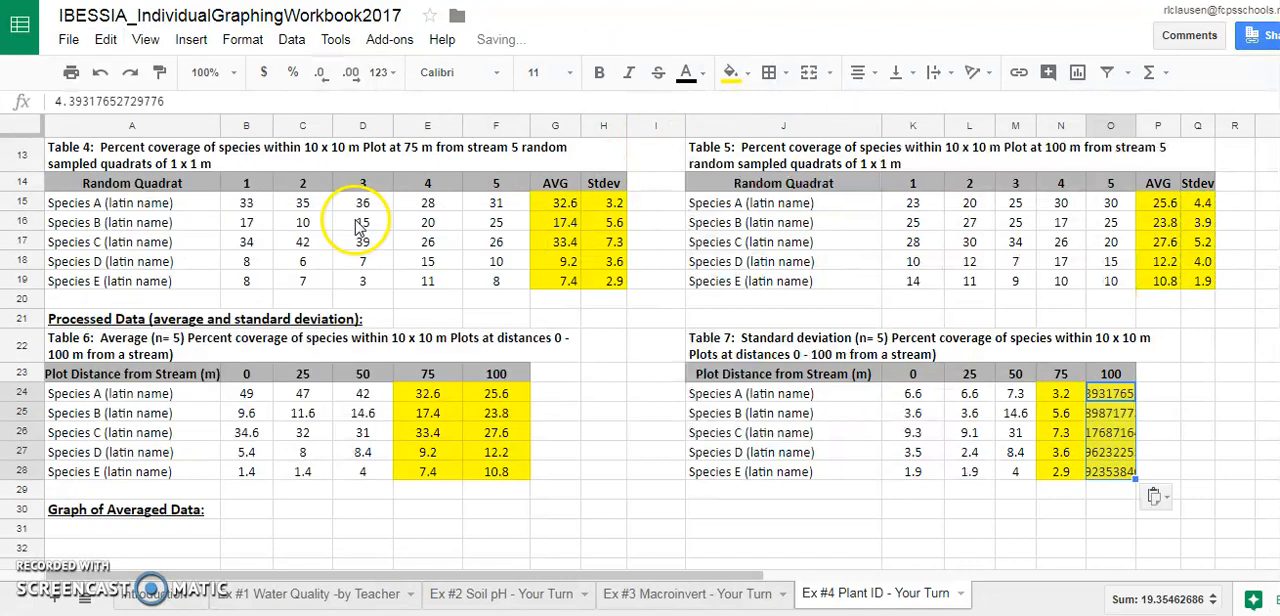
# Format the 100 m standard deviations in O24:O28 of Table 7 to one decimal place
pyautogui.click(318, 76)
pyautogui.click(318, 76)
pyautogui.click(318, 76)
pyautogui.click(318, 76)
pyautogui.click(792, 512)
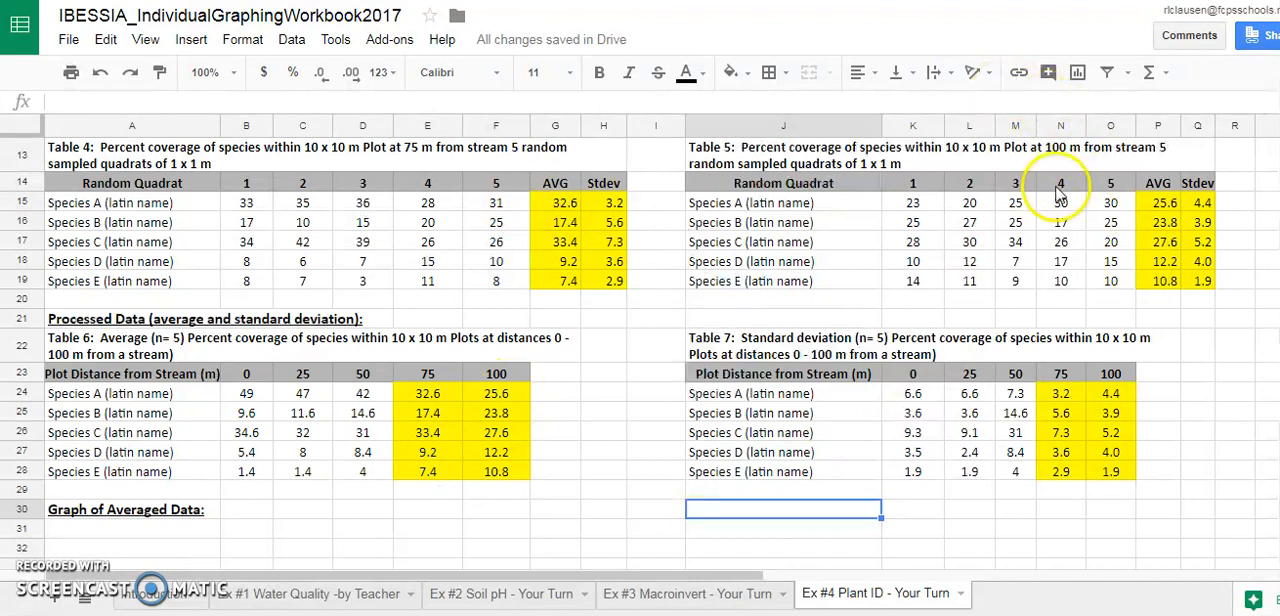
# Insert a chart from Table 6's averages, using the header row and species rows in A23:F28
pyautogui.scroll(-3, 640, 350)
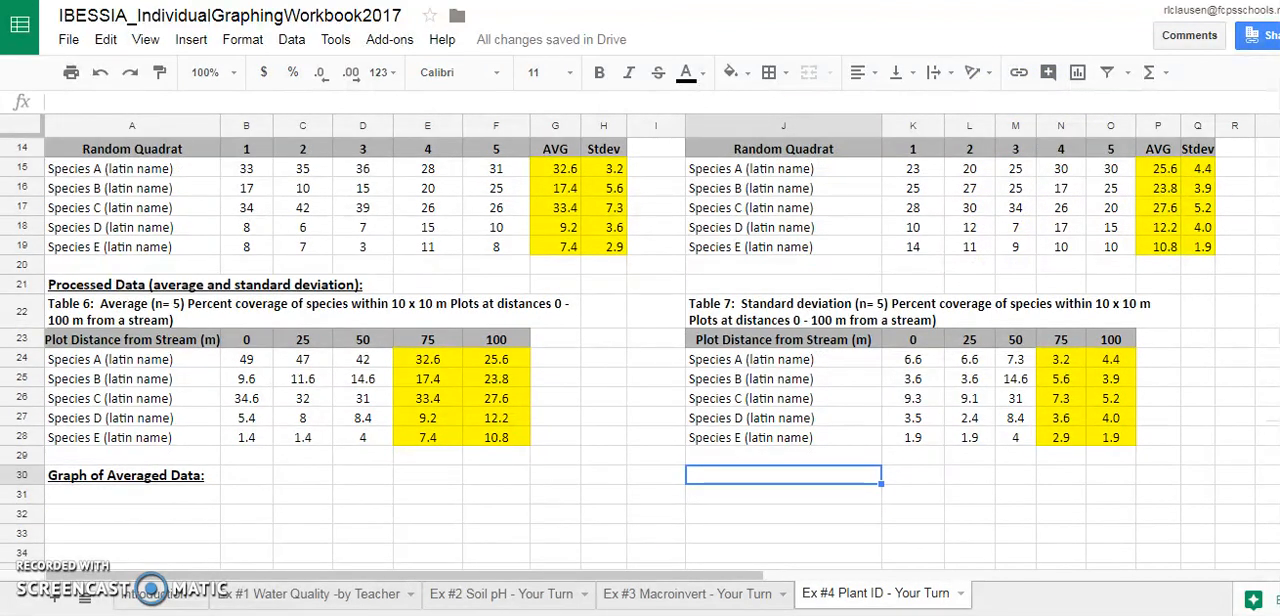
pyautogui.scroll(2, 640, 350)
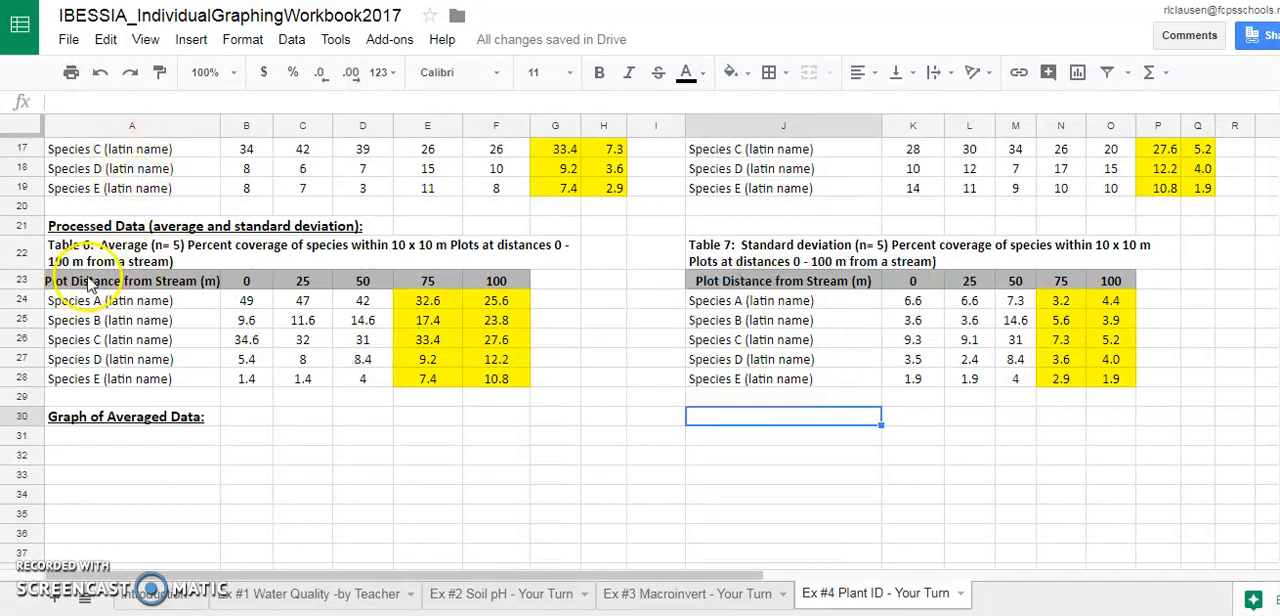
pyautogui.click(165, 284)
pyautogui.moveTo(165, 284); pyautogui.dragTo(500, 380)
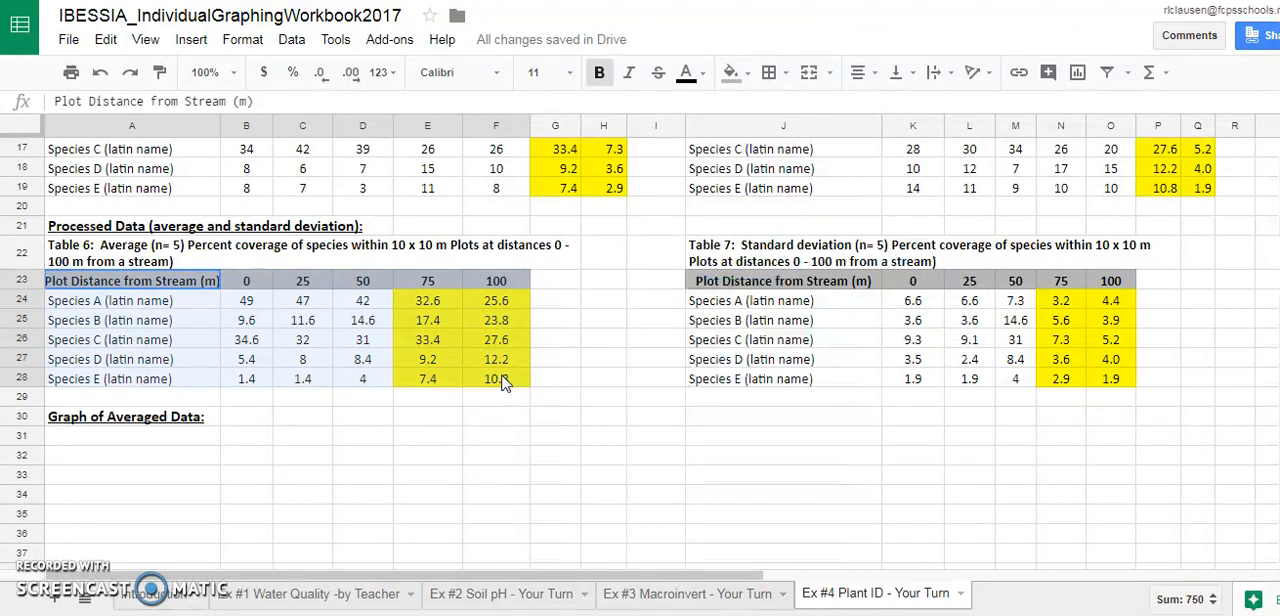
pyautogui.click(474, 430)
pyautogui.click(112, 288)
pyautogui.moveTo(112, 288); pyautogui.dragTo(480, 385)
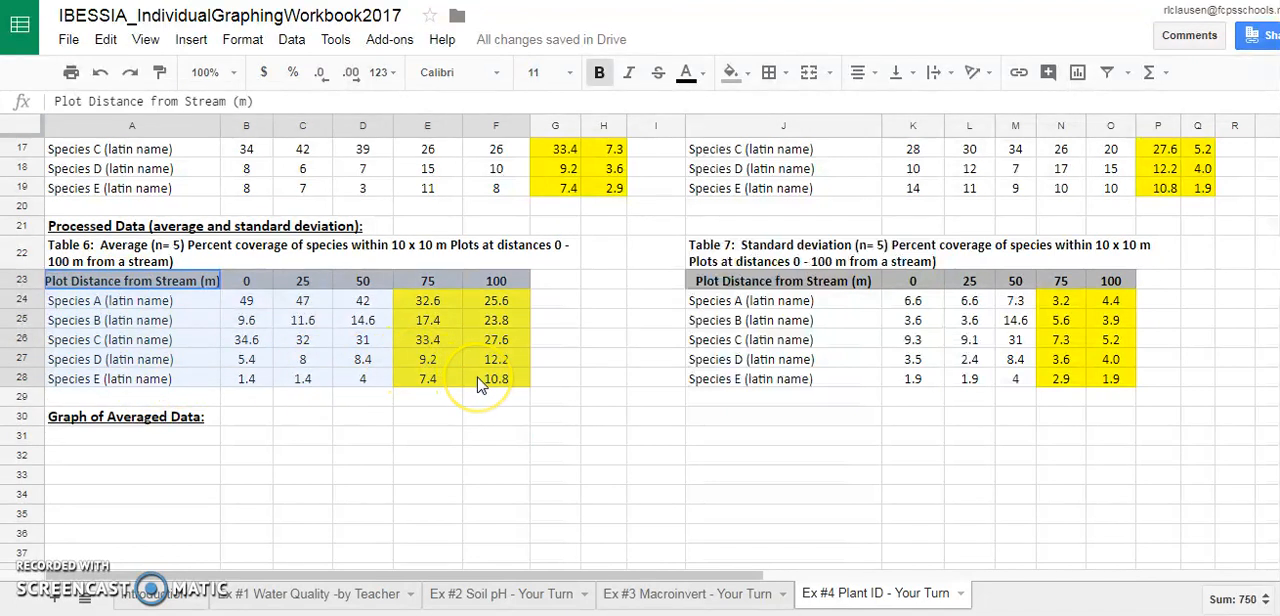
pyautogui.moveTo(480, 378); pyautogui.dragTo(481, 378)
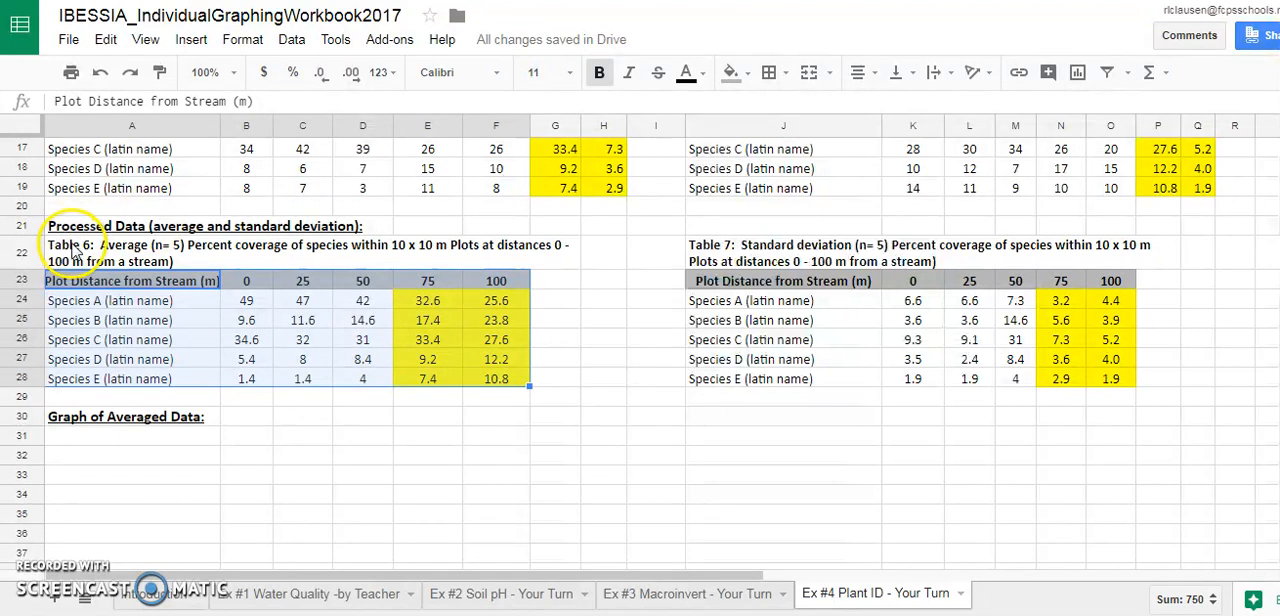
pyautogui.click(191, 39)
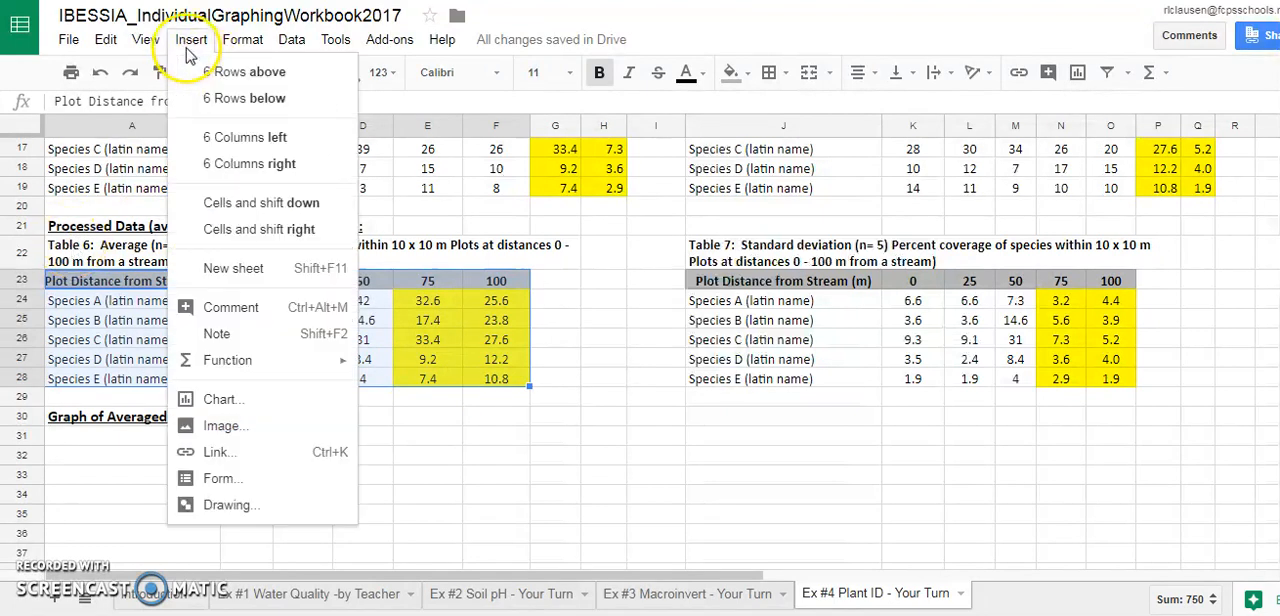
pyautogui.click(261, 405)
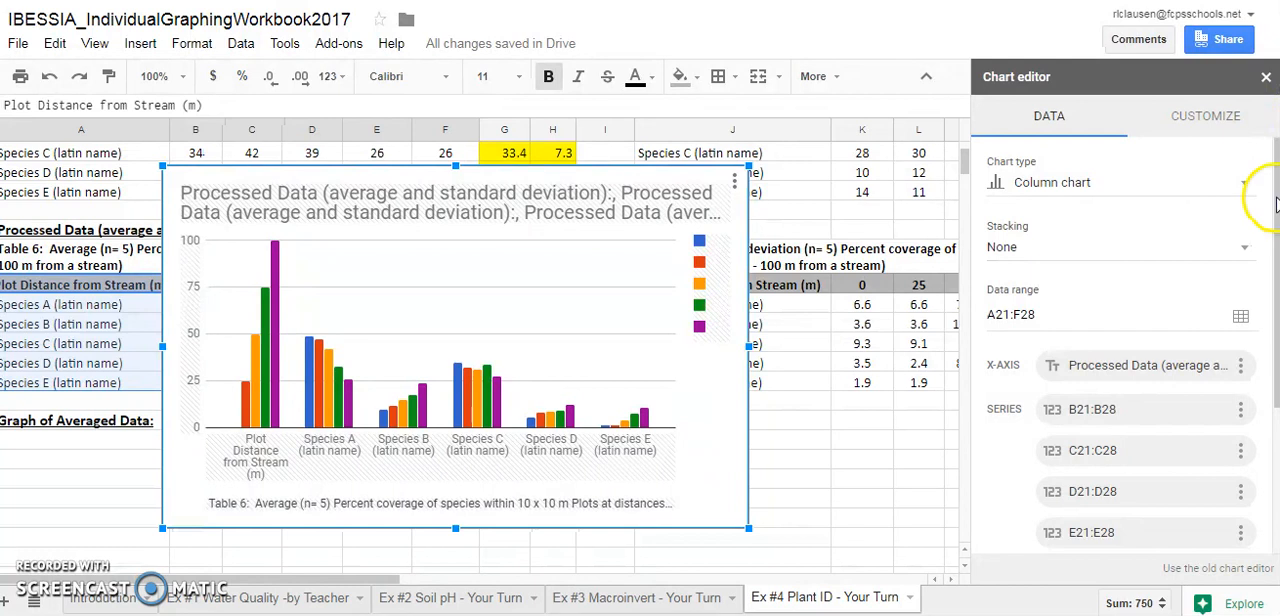
# Remove the automatically generated title text from the new column chart
pyautogui.scroll(-1, 1250, 300)
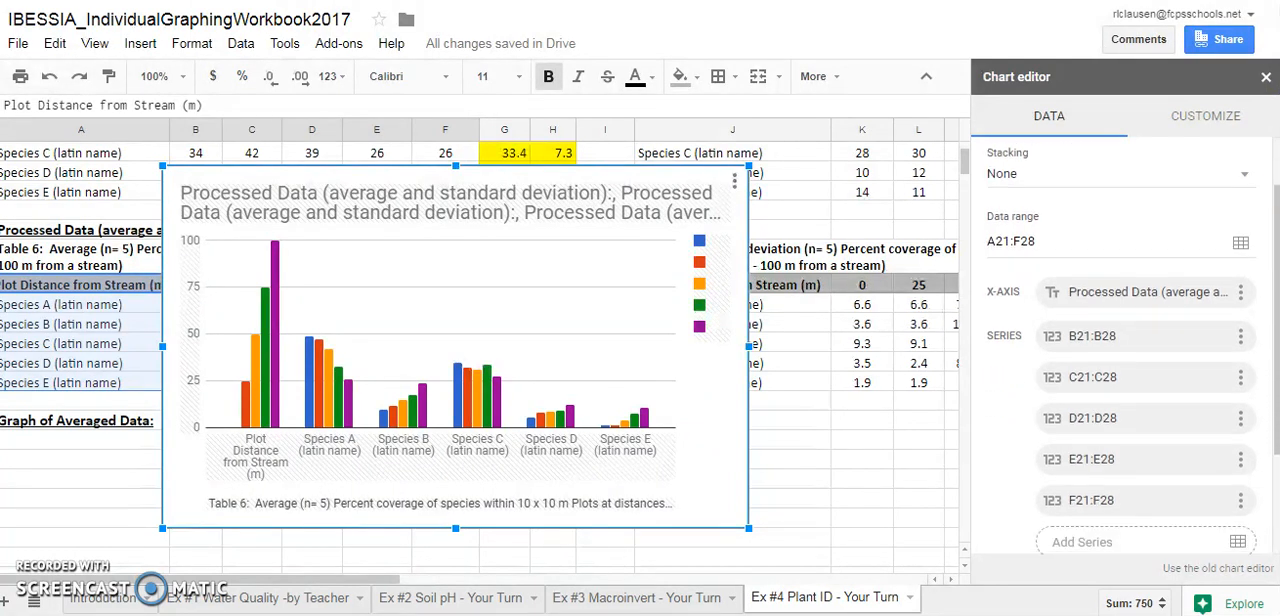
pyautogui.scroll(1, 1257, 242)
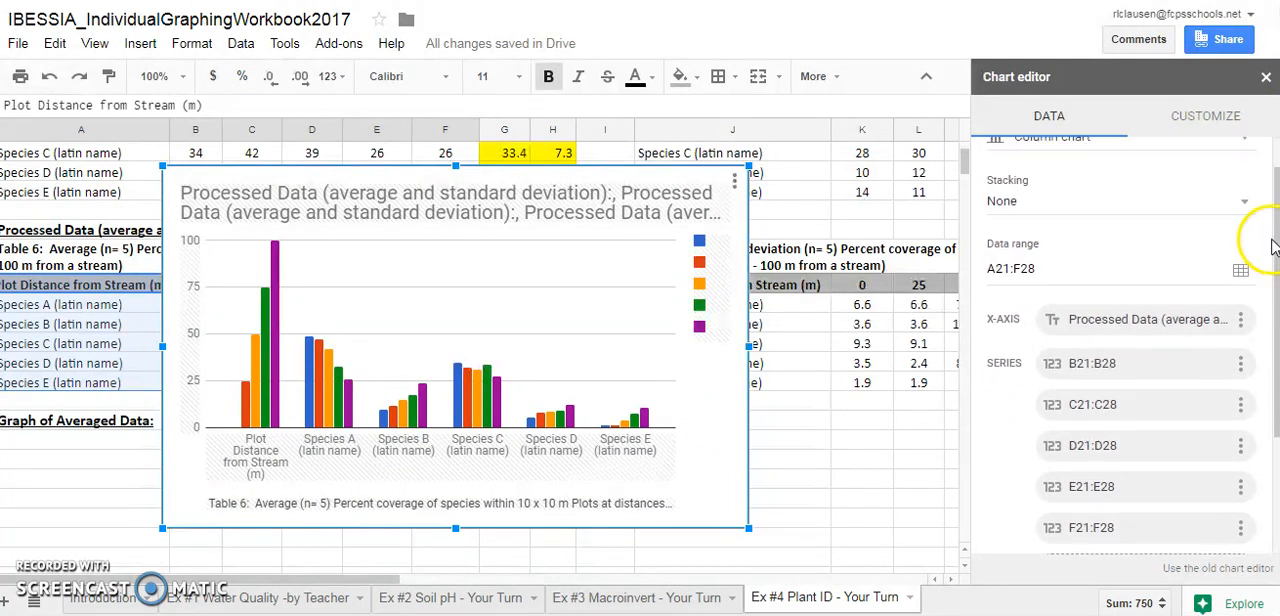
pyautogui.doubleClick(668, 220)
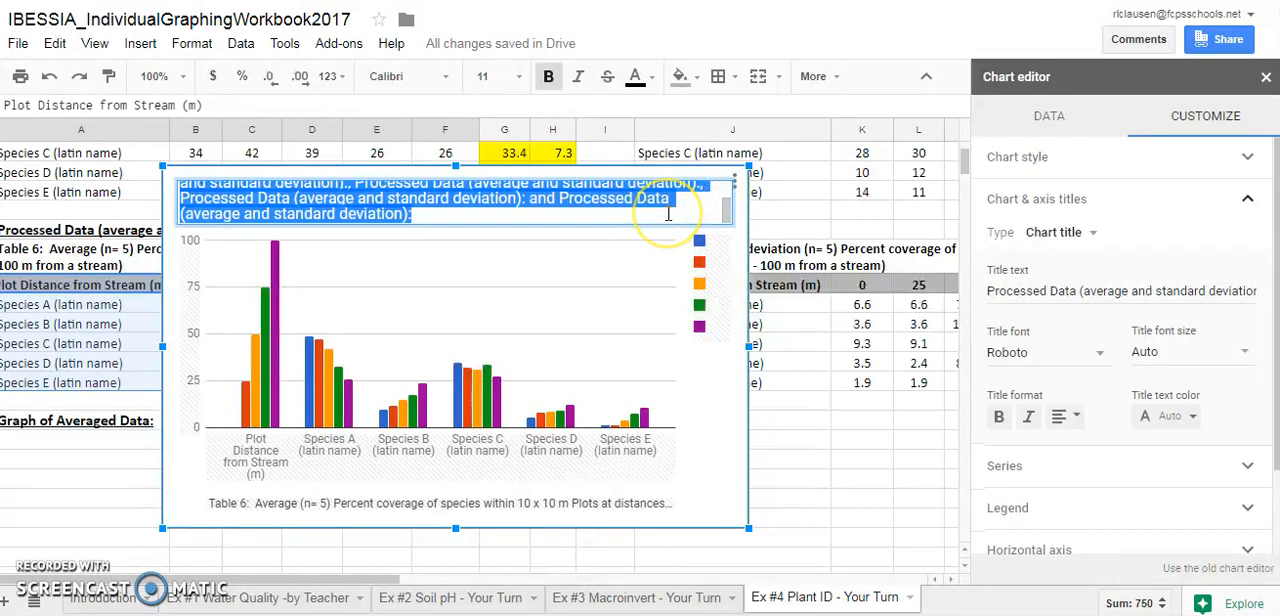
pyautogui.press('BackSpace')
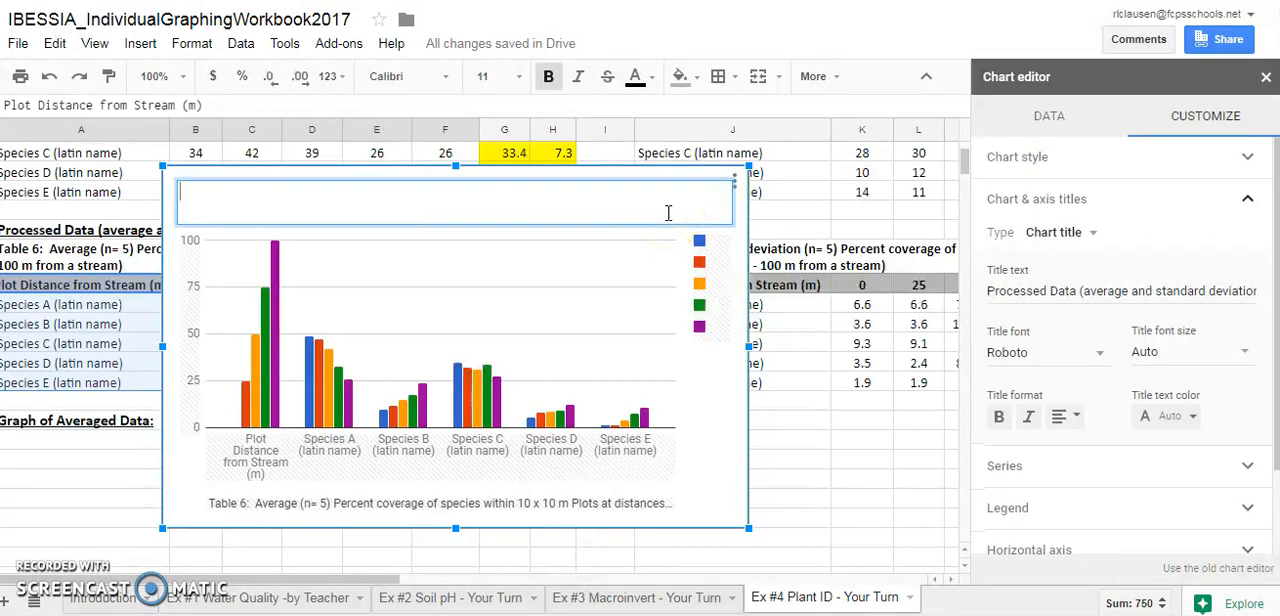
pyautogui.click(716, 475)
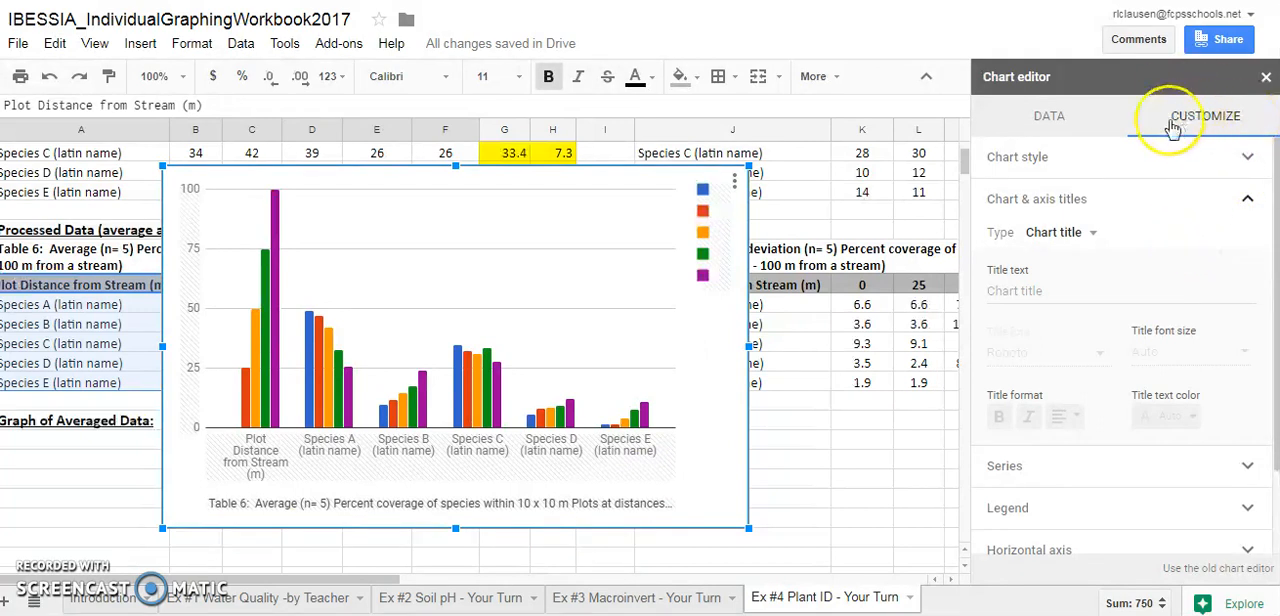
# Show the chart's row and column data options and move the chart clear of Table 6's labels and first data columns
pyautogui.click(1052, 118)
pyautogui.moveTo(1270, 286); pyautogui.dragTo(1274, 436)
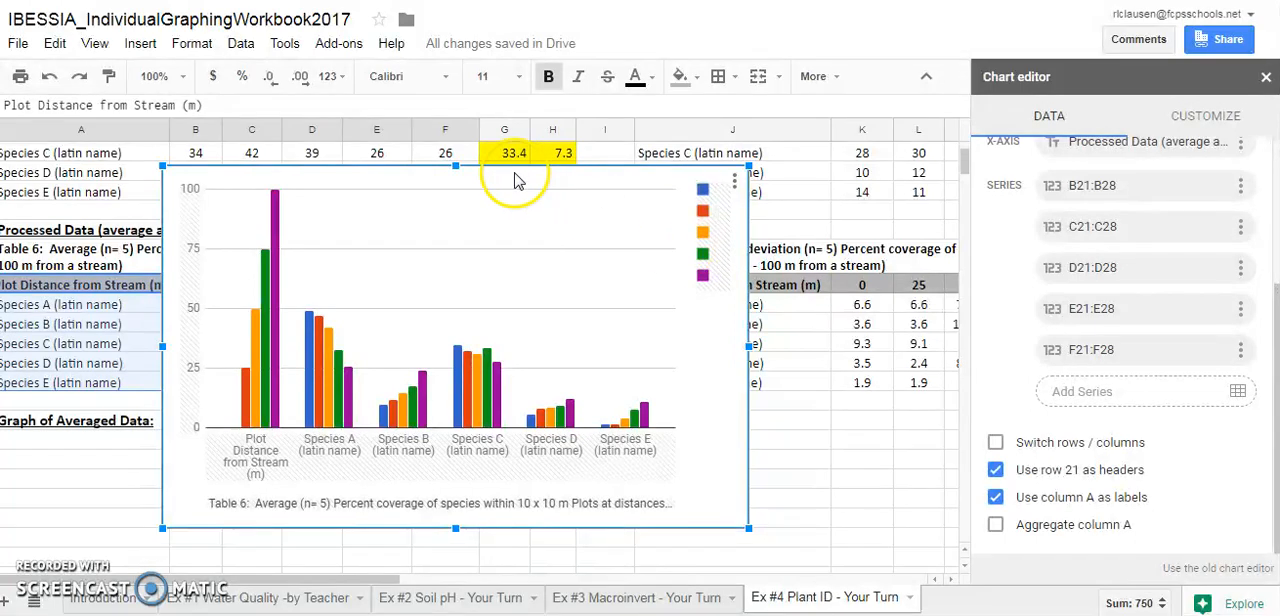
pyautogui.moveTo(457, 177); pyautogui.dragTo(775, 185)
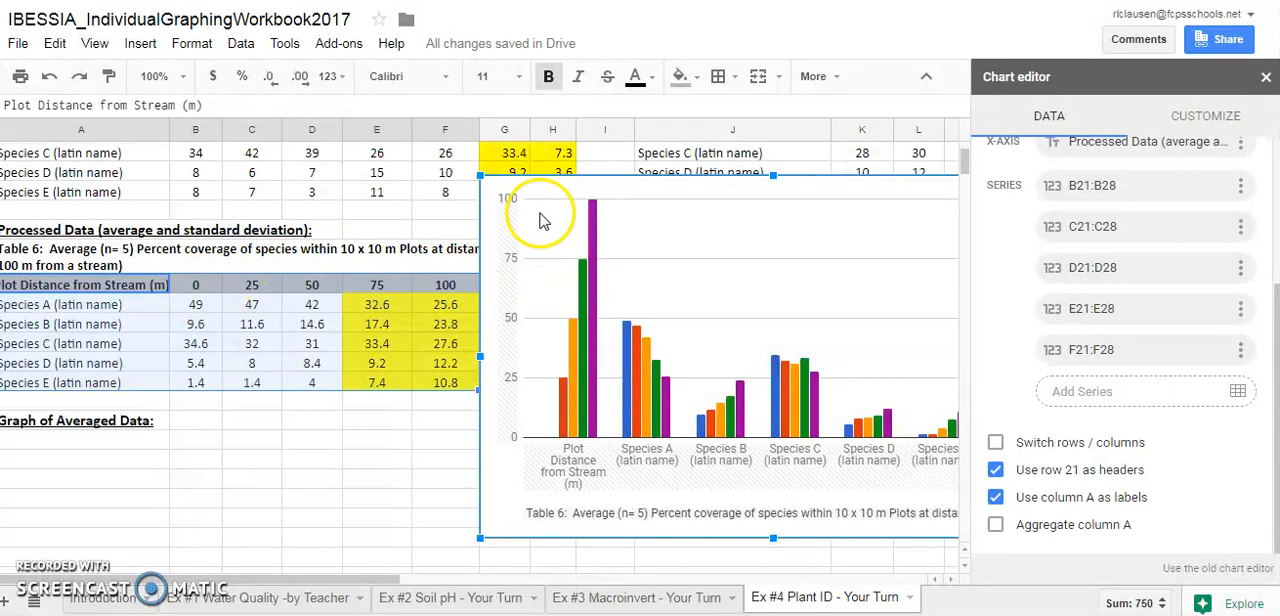
pyautogui.moveTo(535, 197); pyautogui.dragTo(445, 202)
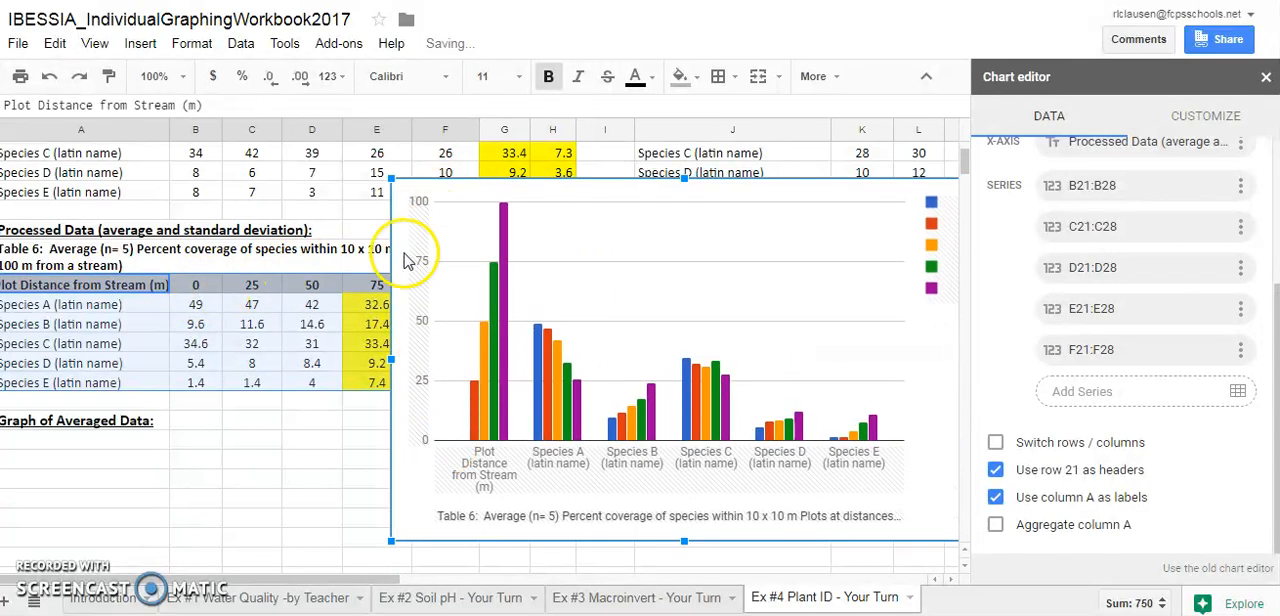
# Switch the chart's rows and columns, comparing both orientations, and shift the chart slightly up over columns D to L
pyautogui.click(995, 442)
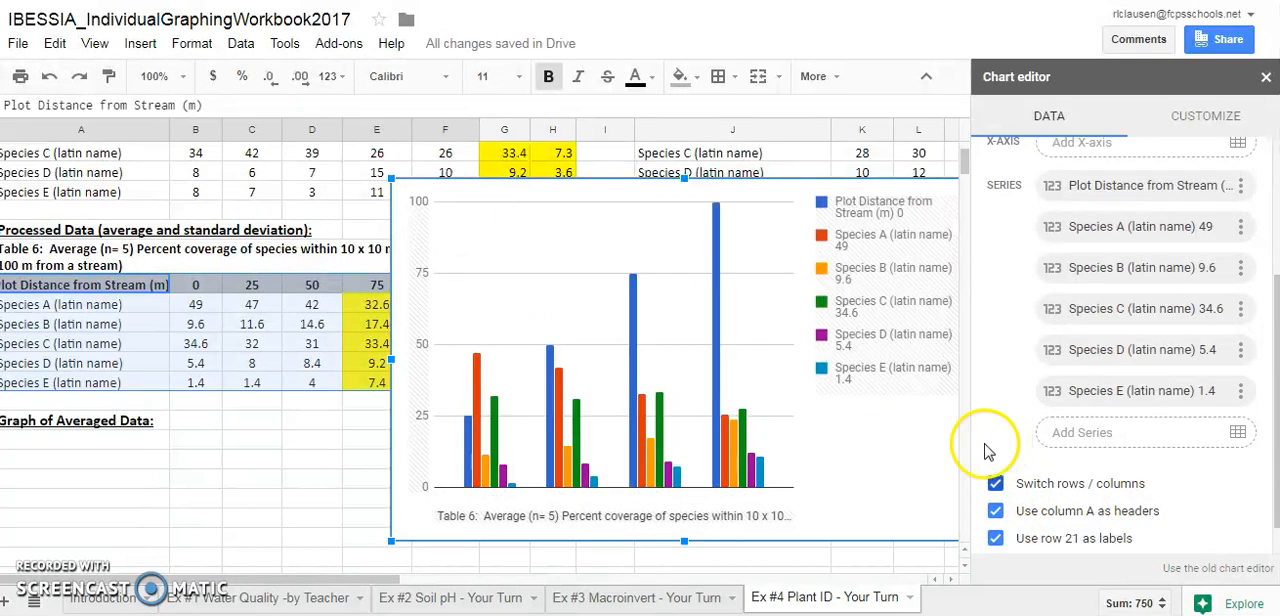
pyautogui.moveTo(858, 480); pyautogui.dragTo(789, 446)
pyautogui.click(1128, 485)
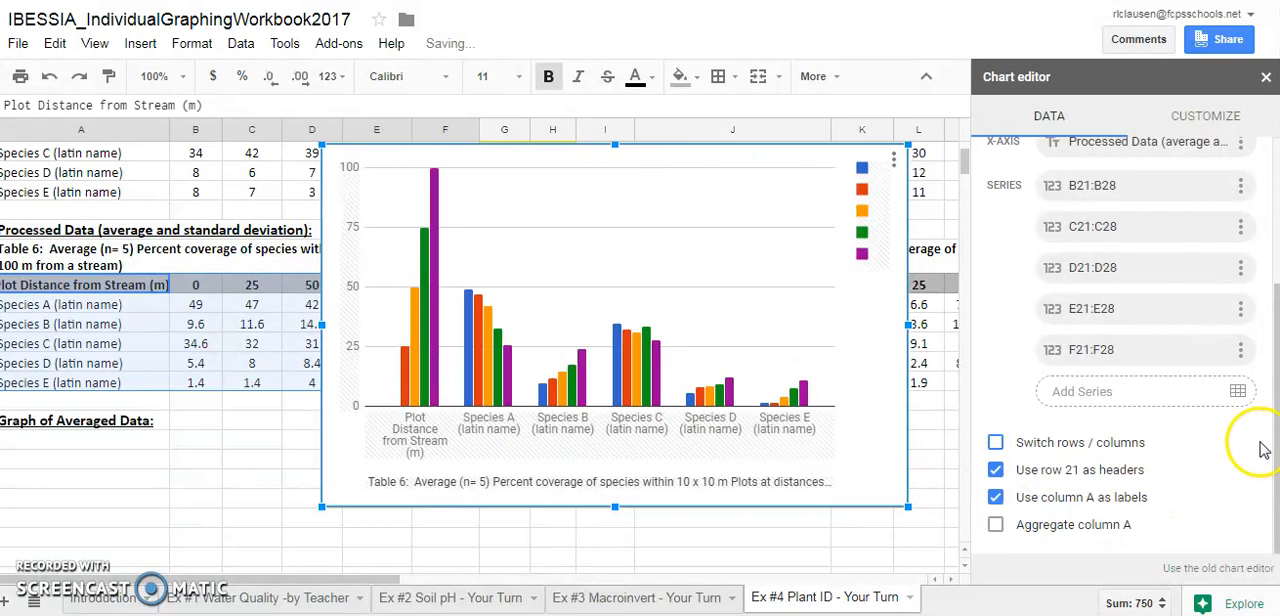
pyautogui.click(997, 443)
# Try charting without row 21 as labels, and stop using column A as headers
pyautogui.scroll(-1, 1275, 413)
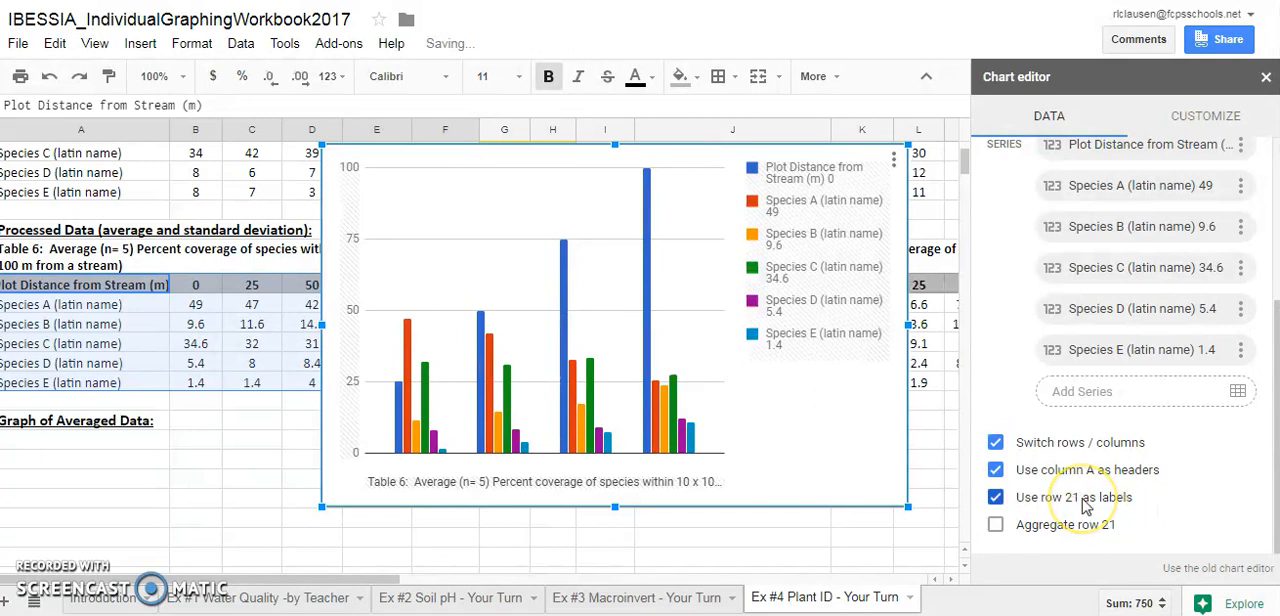
pyautogui.click(995, 497)
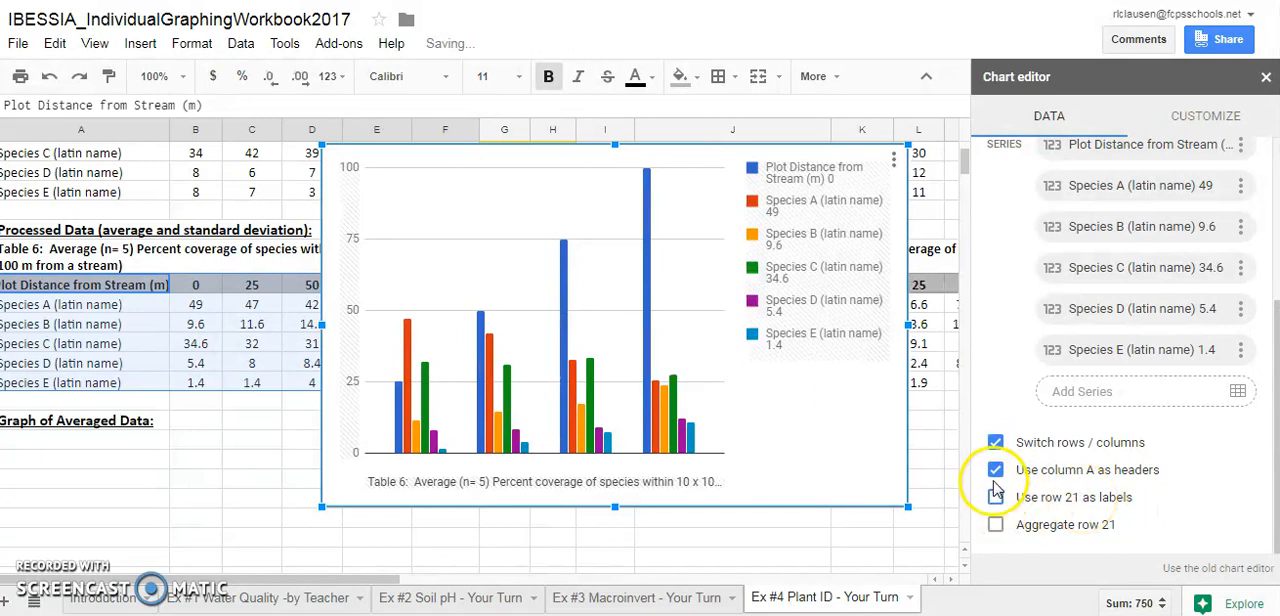
pyautogui.click(995, 472)
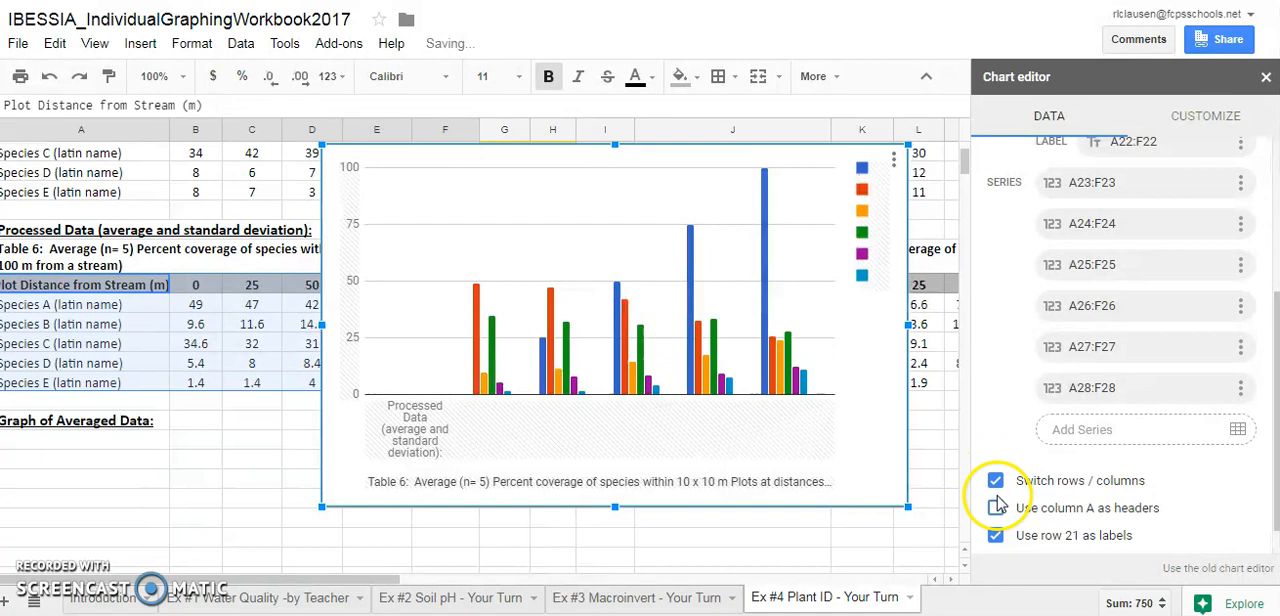
# Use column A as the chart's headers and remove the Plot Distance from Stream series
pyautogui.click(995, 508)
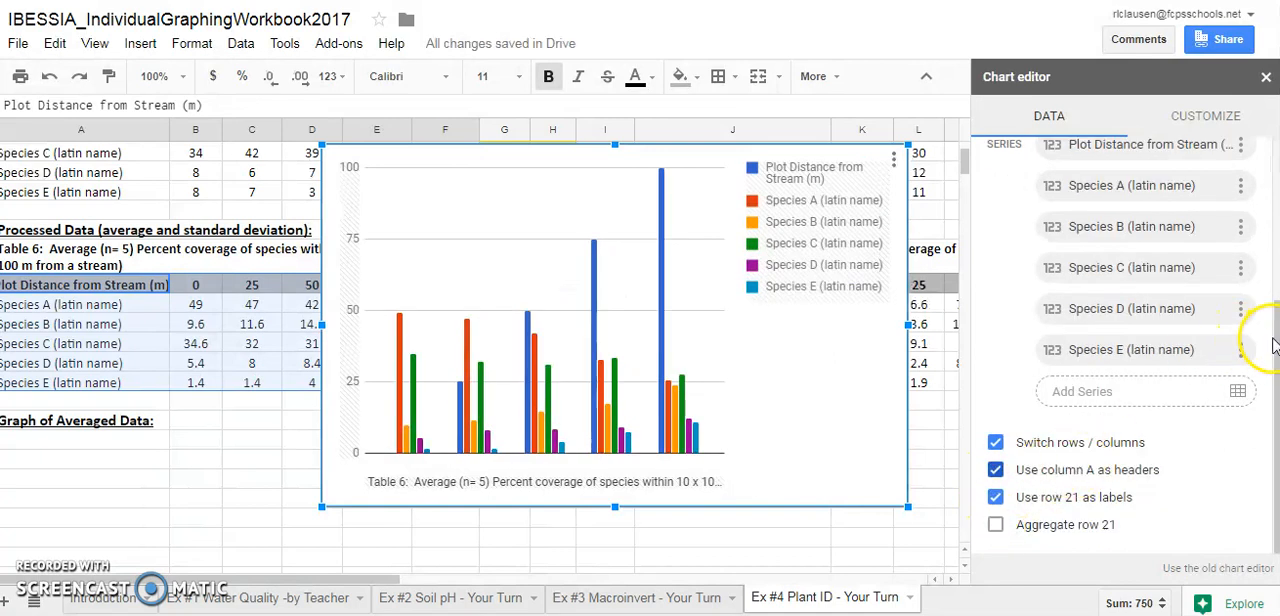
pyautogui.scroll(1, 1268, 320)
pyautogui.scroll(2, 1264, 305)
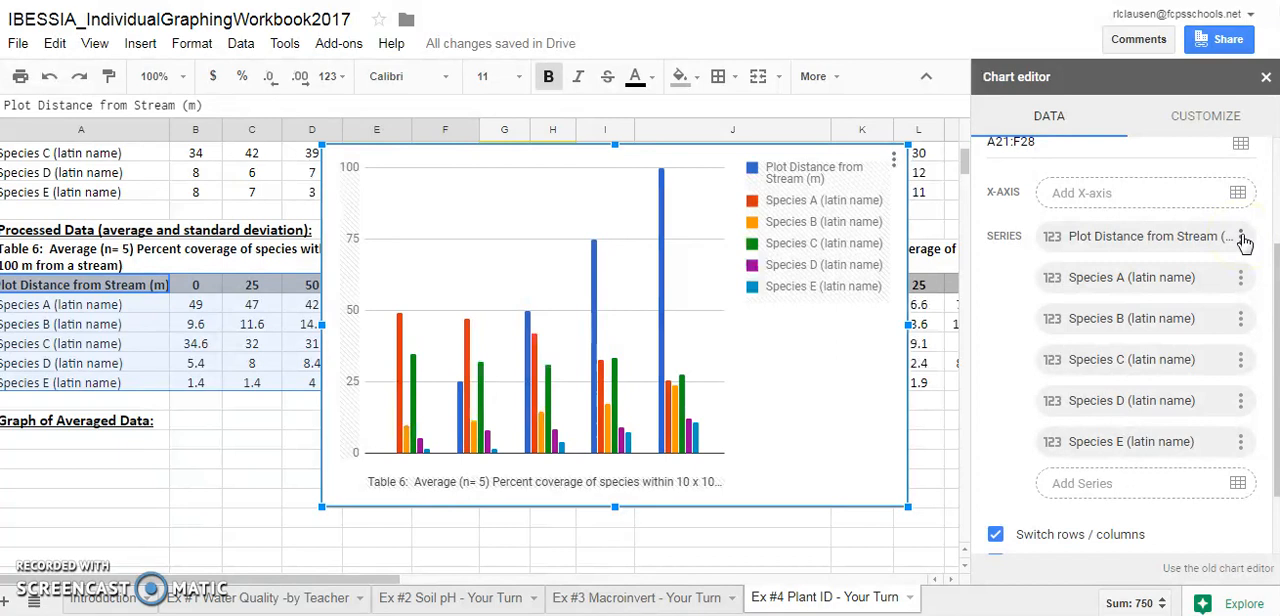
pyautogui.click(1241, 238)
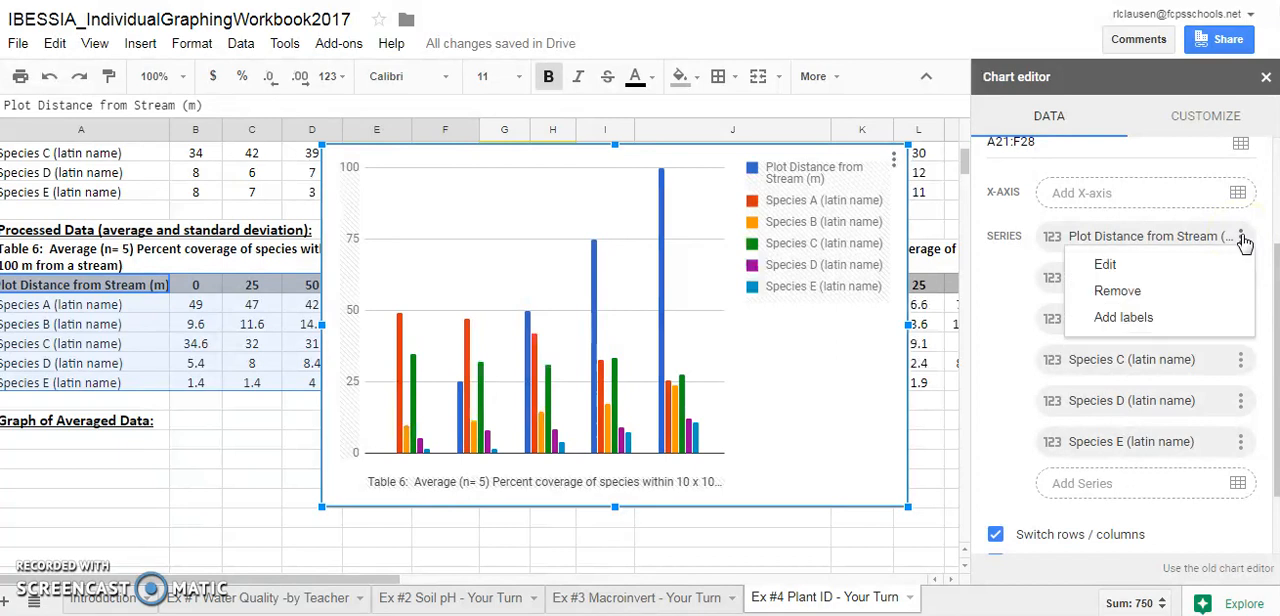
pyautogui.click(1181, 292)
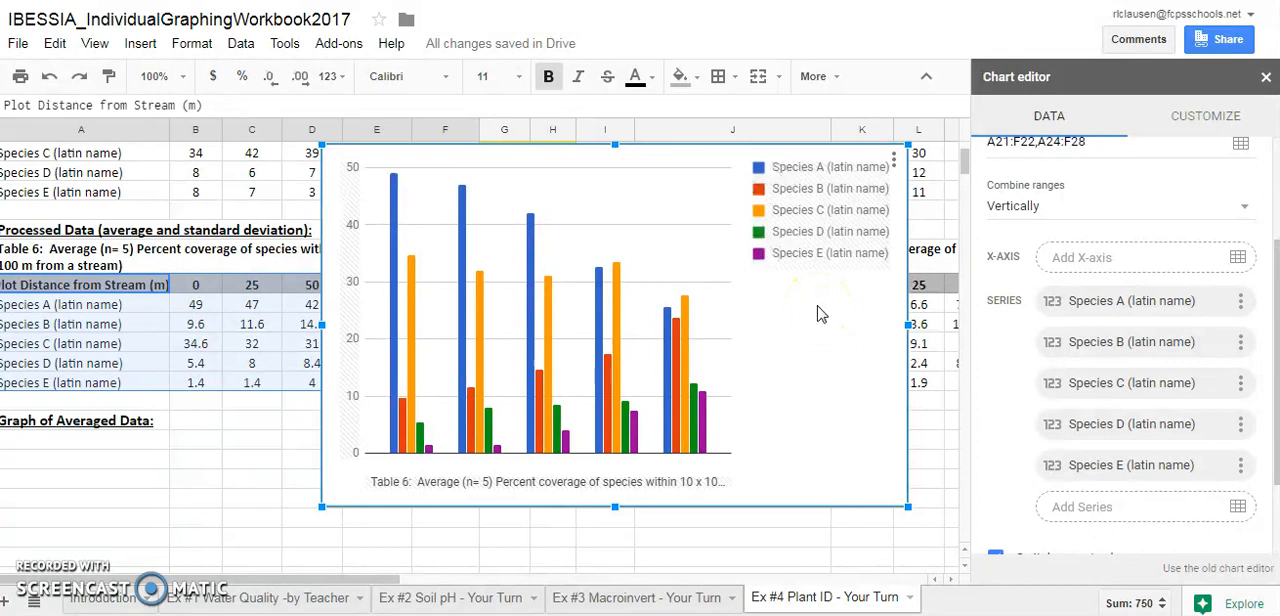
# Move the chart clear of Table 6's data columns and set its x-axis to the Plot Distance from Stream row, A23:F23
pyautogui.moveTo(490, 160); pyautogui.dragTo(640, 158)
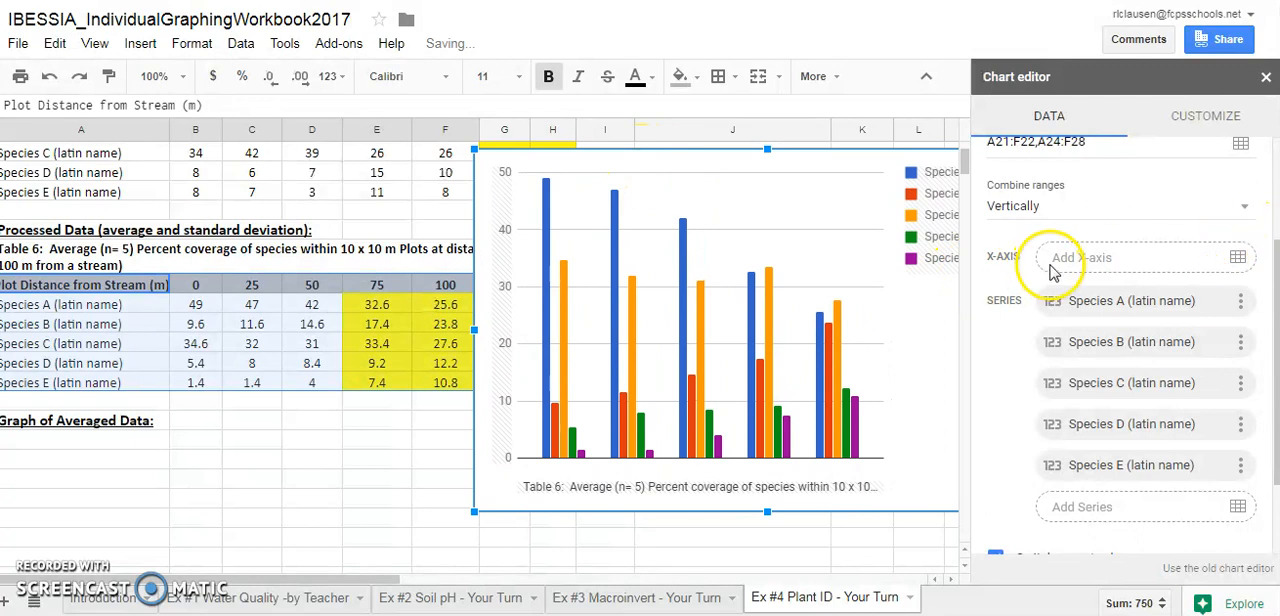
pyautogui.click(1241, 257)
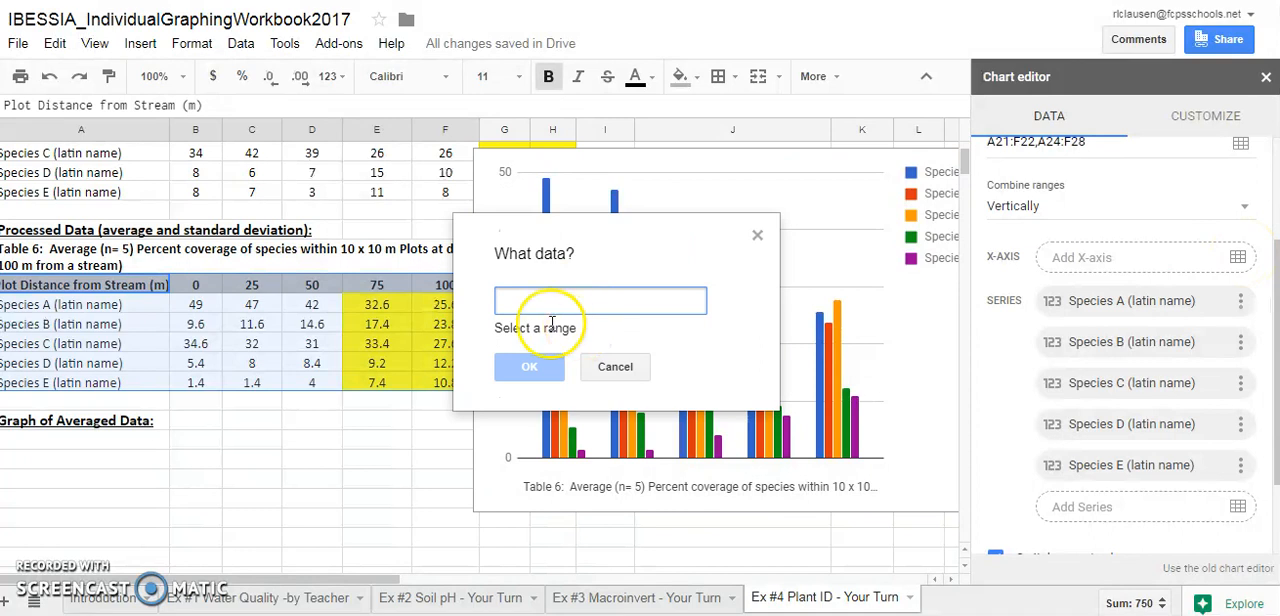
pyautogui.moveTo(129, 287); pyautogui.dragTo(453, 291)
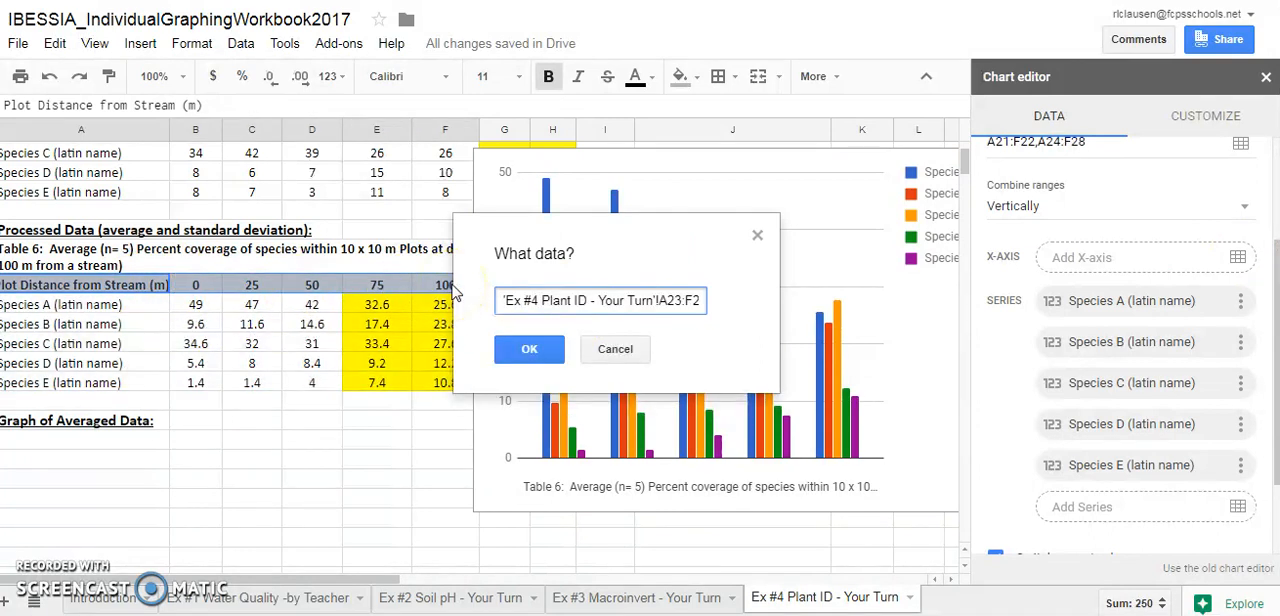
pyautogui.click(531, 349)
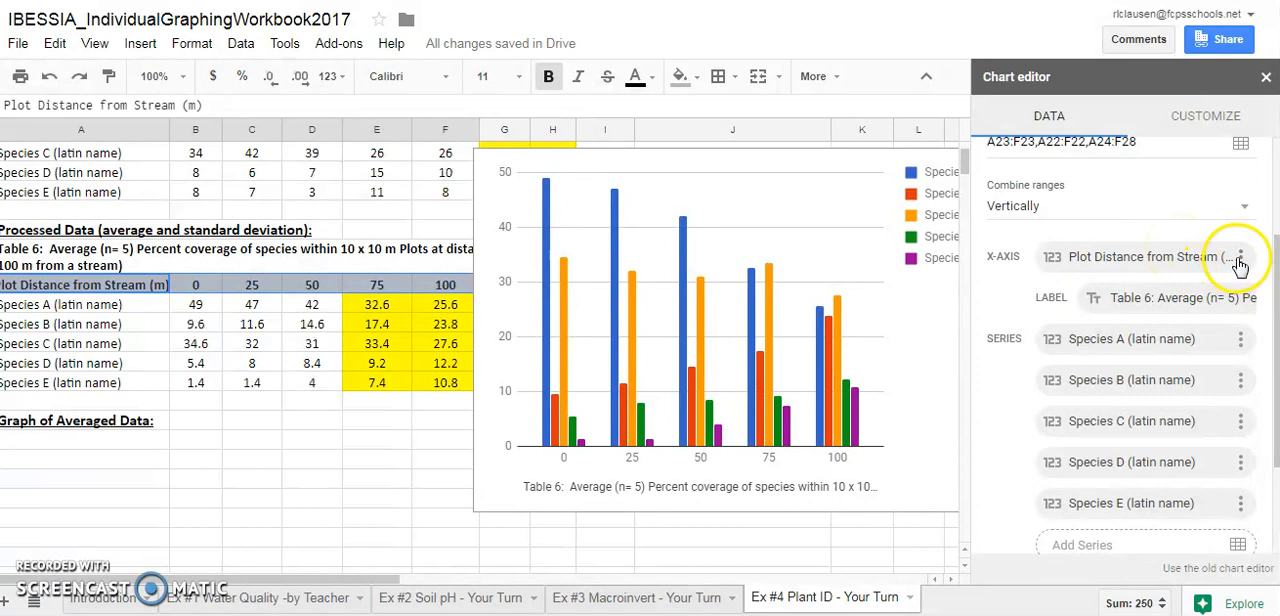
# Remove the chart's x-axis, assign range A23:F23 as its x-axis again, and move the chart back over columns E to L
pyautogui.click(1240, 260)
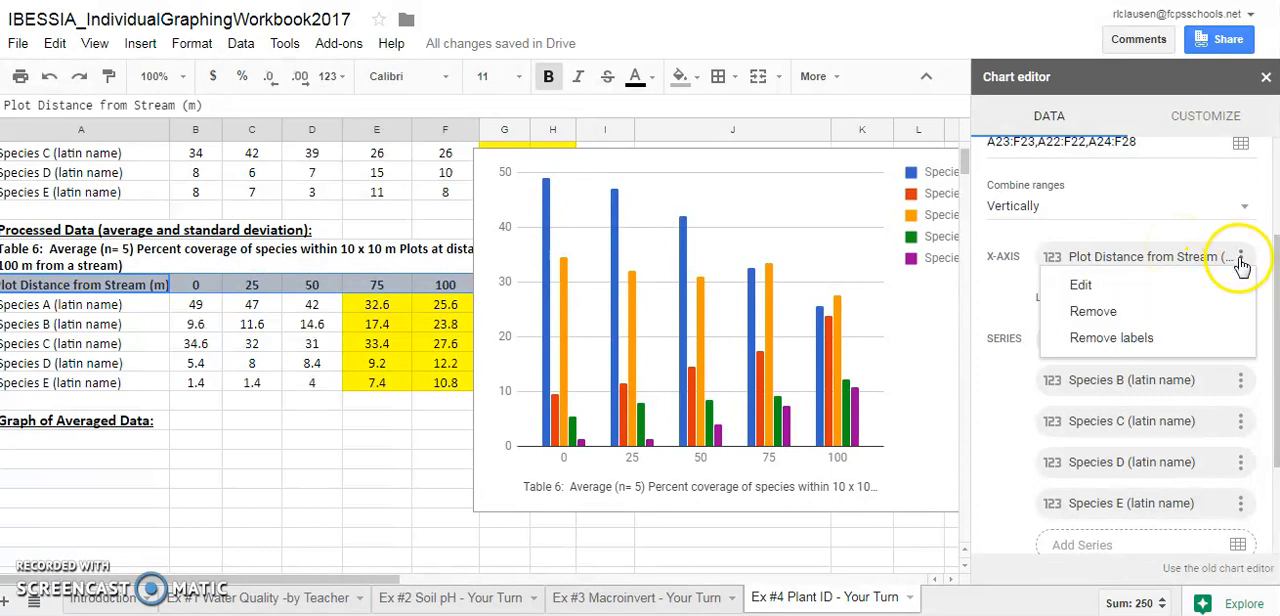
pyautogui.click(1175, 312)
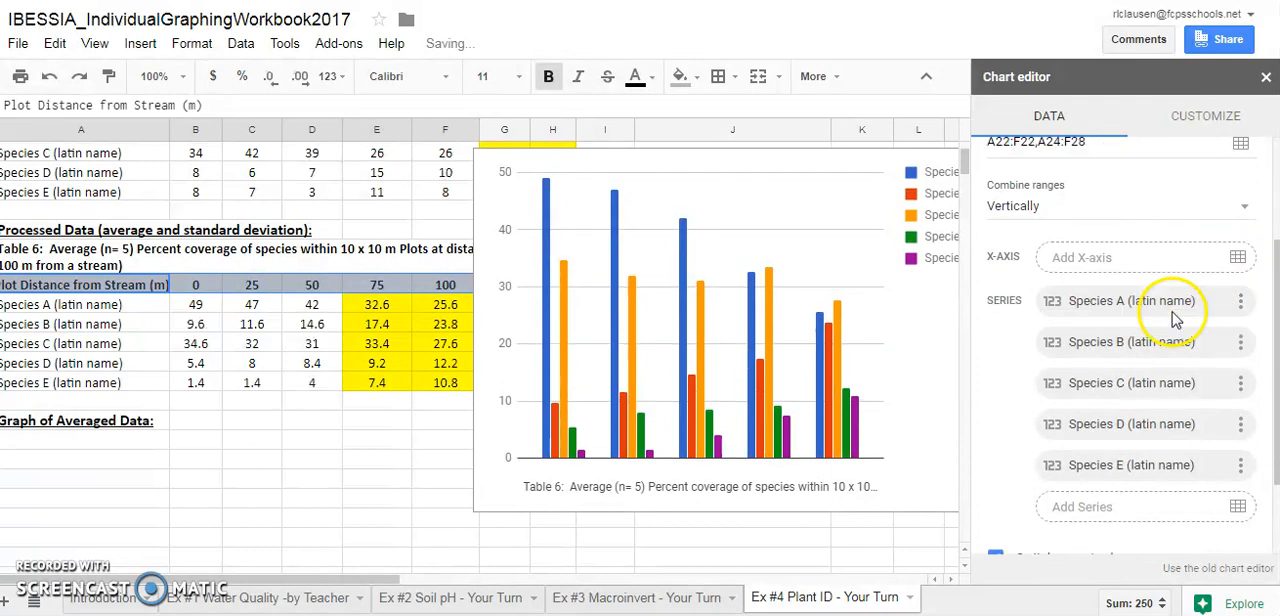
pyautogui.click(1238, 257)
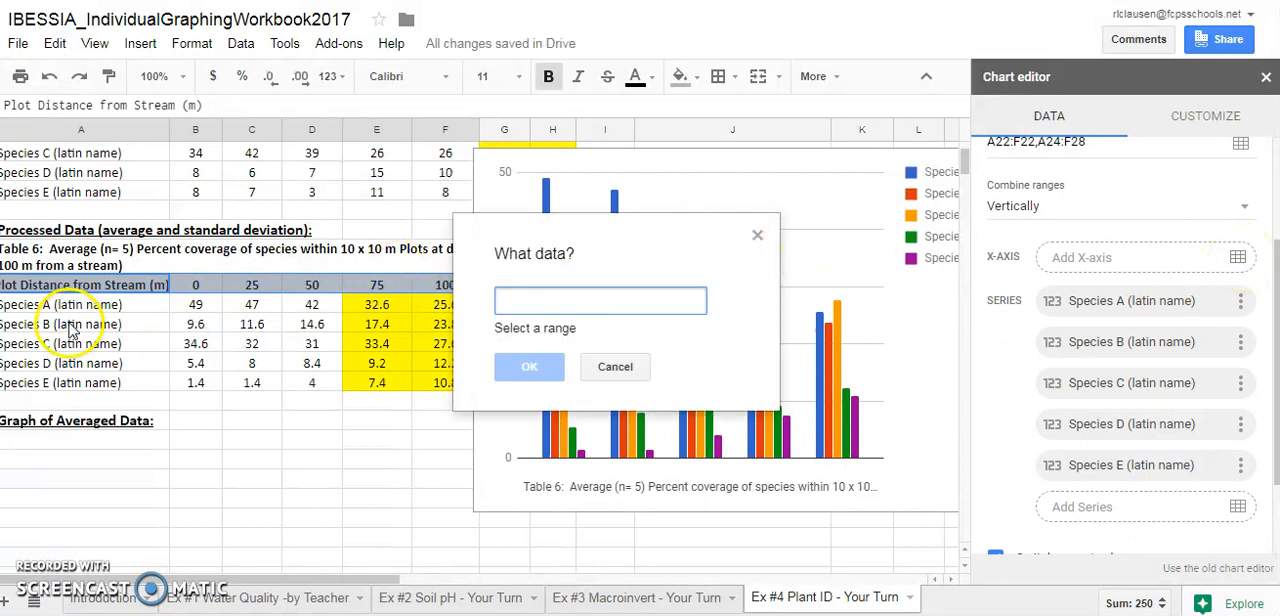
pyautogui.moveTo(30, 290); pyautogui.dragTo(452, 289)
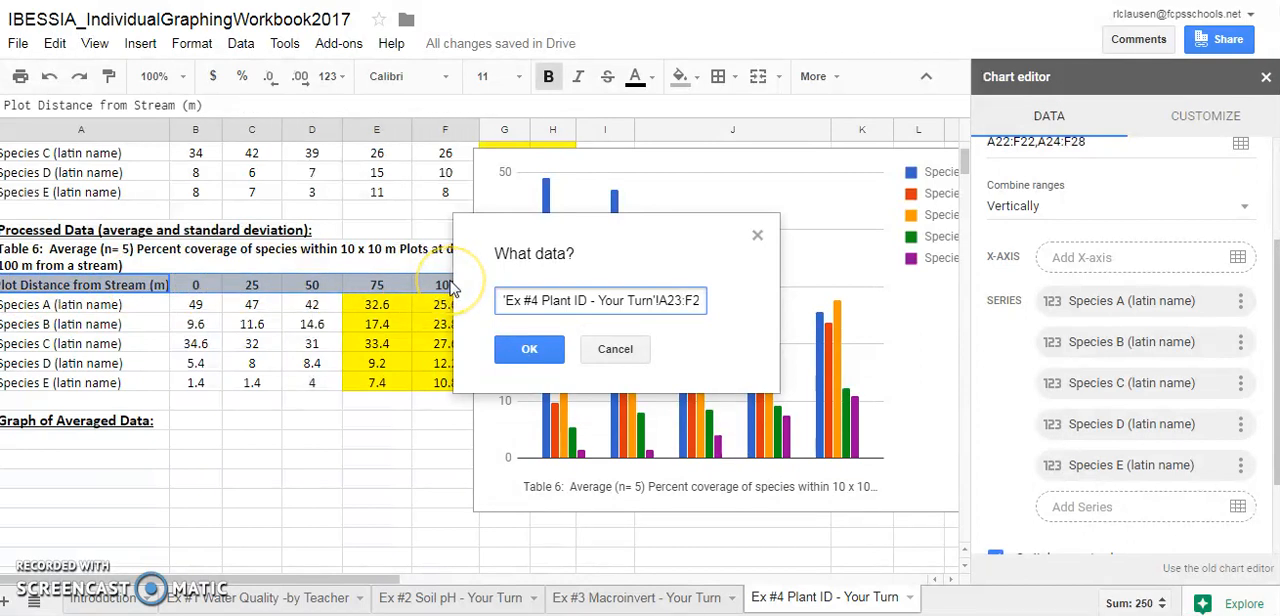
pyautogui.click(529, 349)
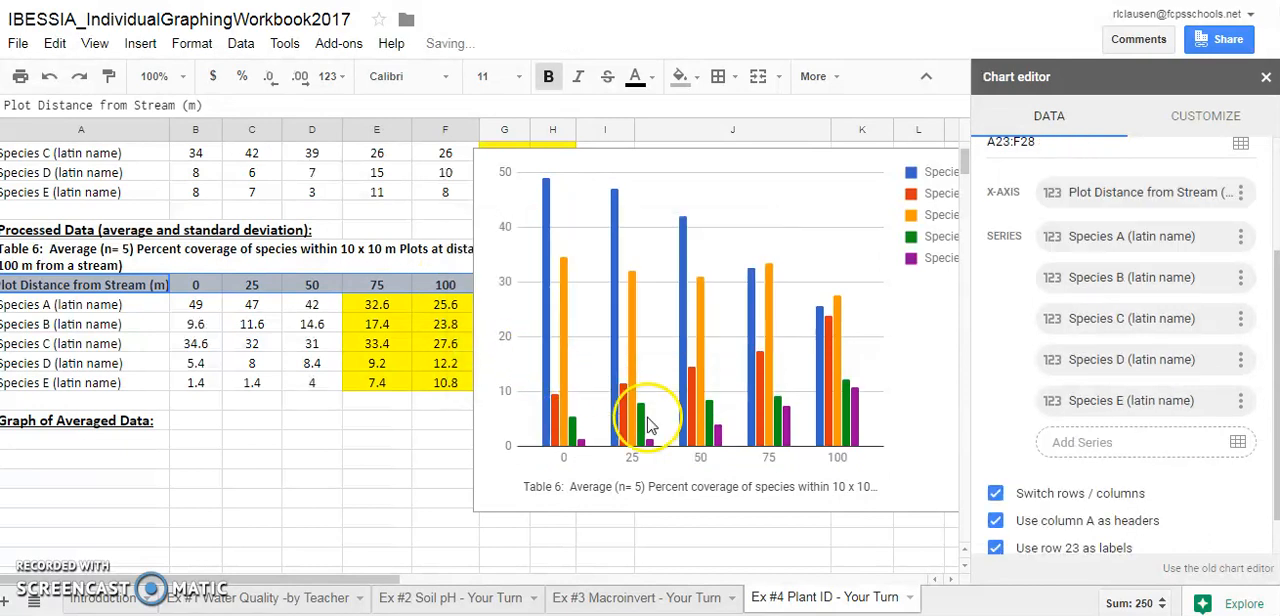
pyautogui.click(677, 163)
pyautogui.moveTo(929, 320); pyautogui.dragTo(789, 293)
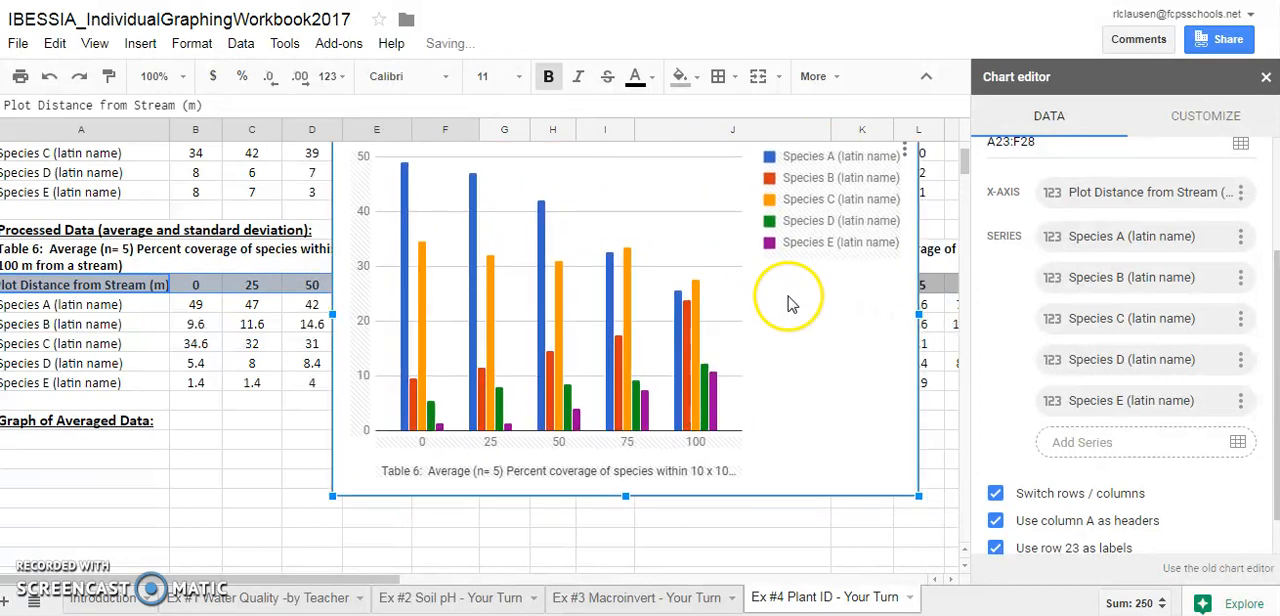
# Cut the text before "distances" from the horizontal axis title and reword it as "Distances 0 - 100 m from a stream along a belt transect"
pyautogui.click(1207, 127)
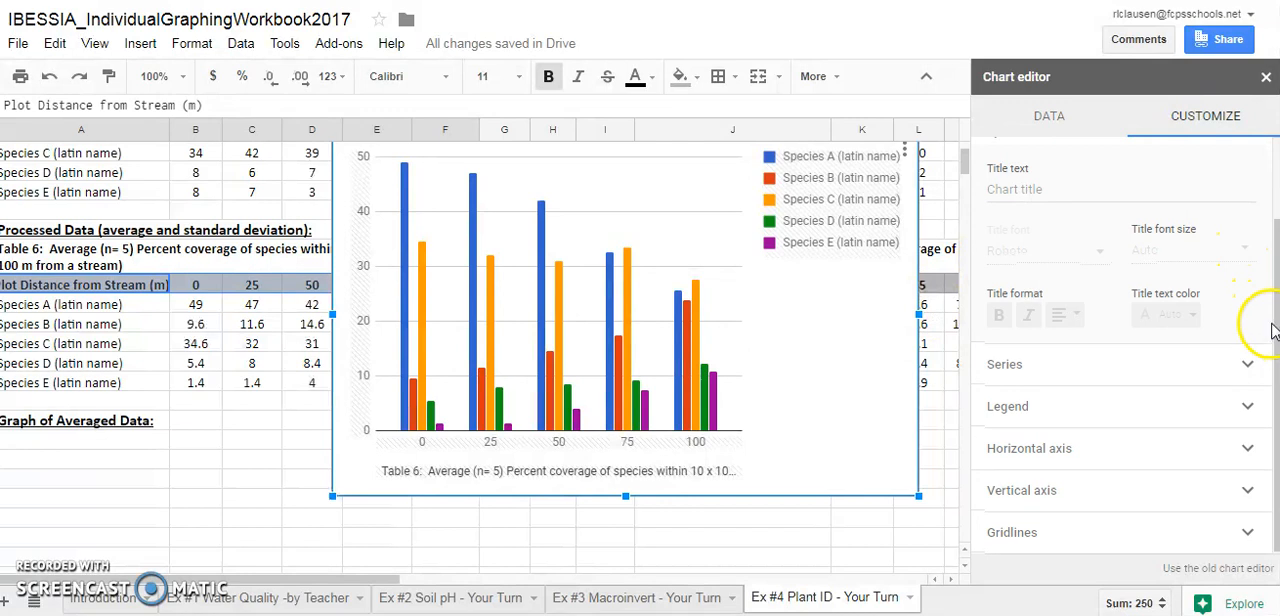
pyautogui.scroll(1, 1272, 330)
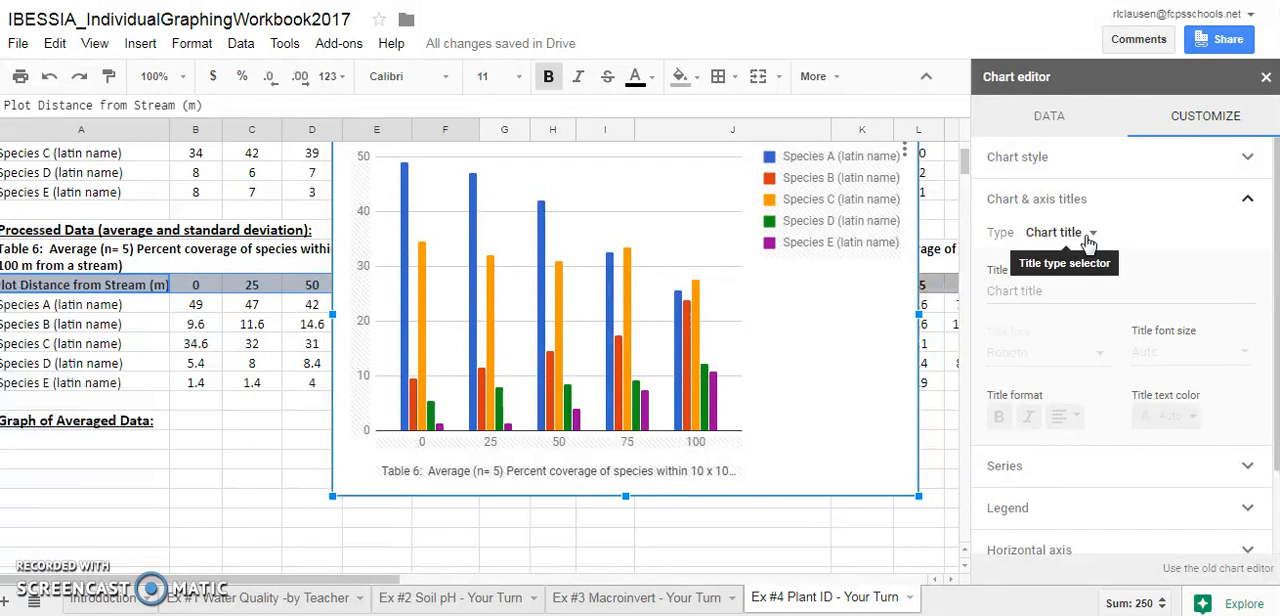
pyautogui.click(1063, 297)
pyautogui.click(1080, 232)
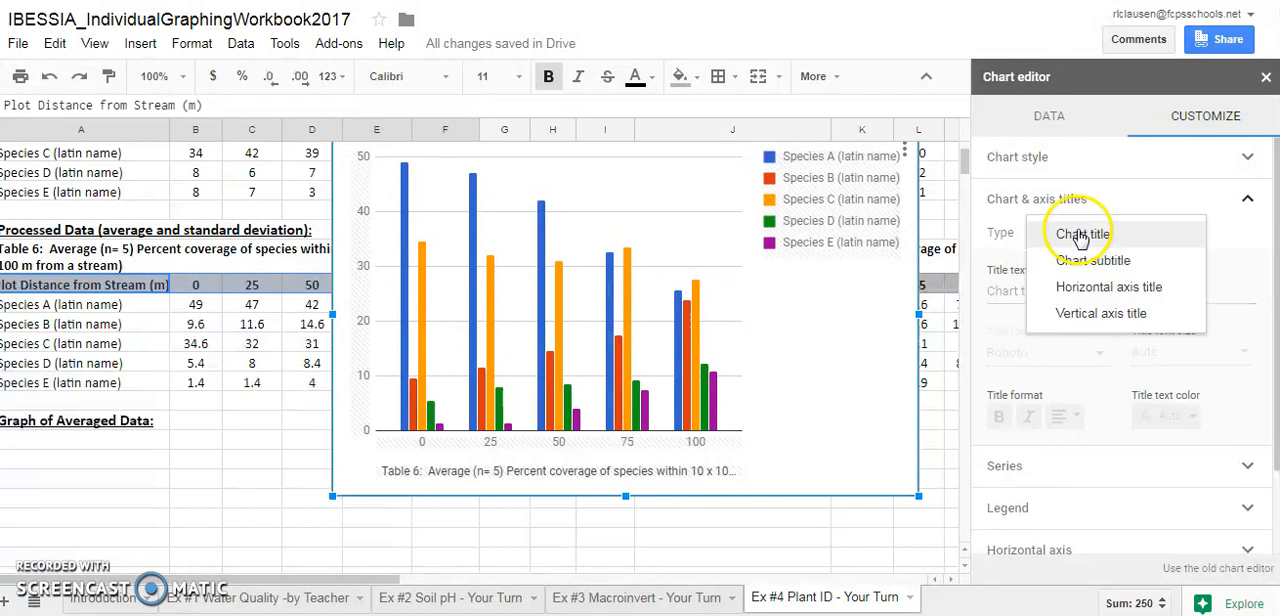
pyautogui.click(1080, 287)
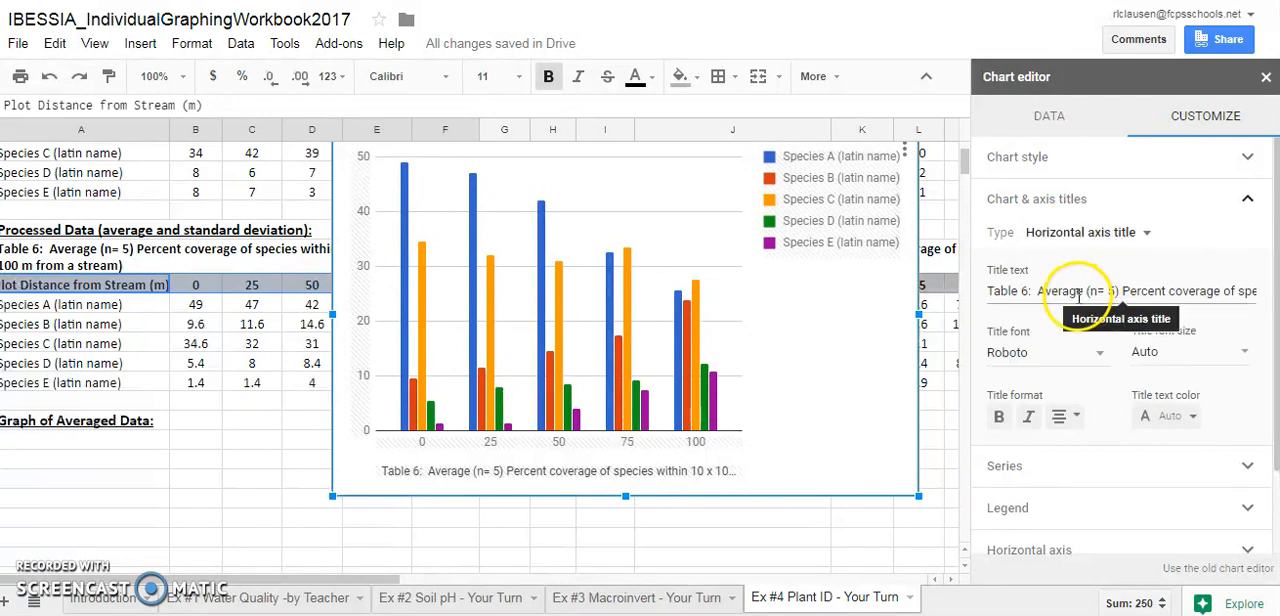
pyautogui.click(1033, 292)
pyautogui.moveTo(1035, 291); pyautogui.dragTo(952, 305)
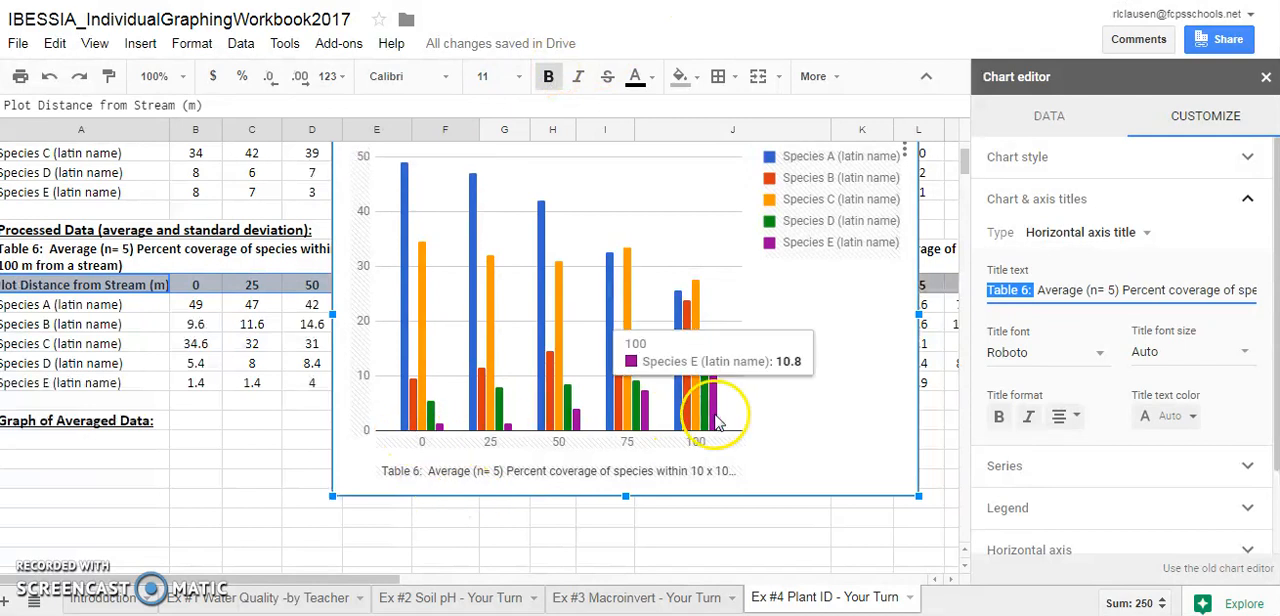
pyautogui.click(1061, 290)
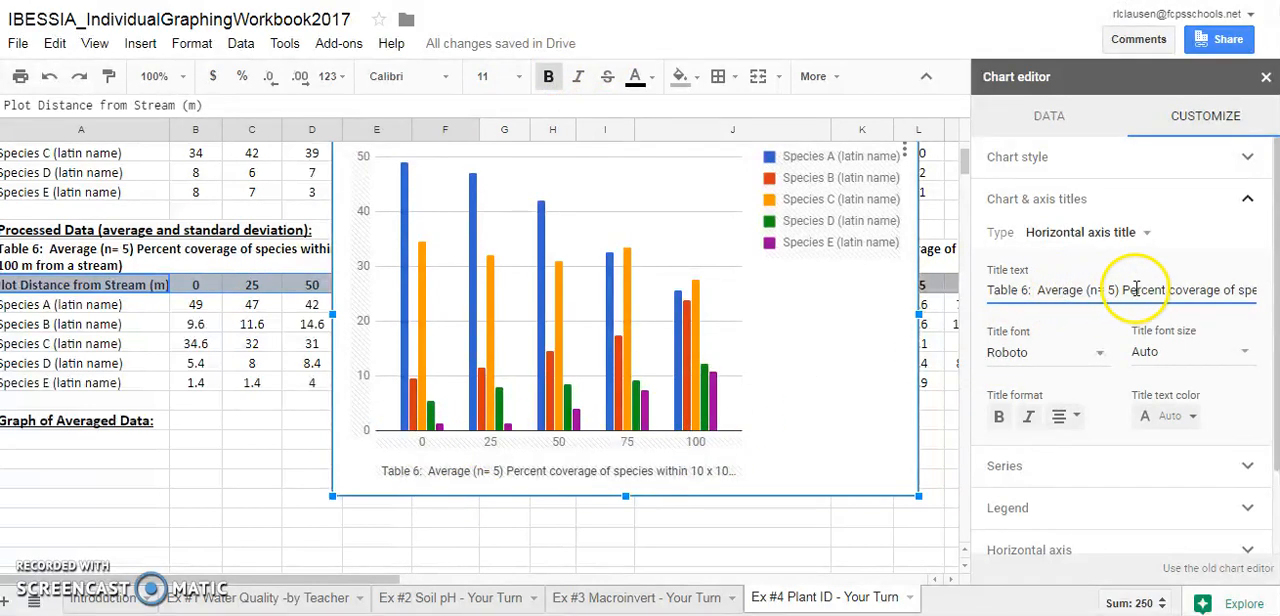
pyautogui.moveTo(988, 290); pyautogui.dragTo(1062, 290)
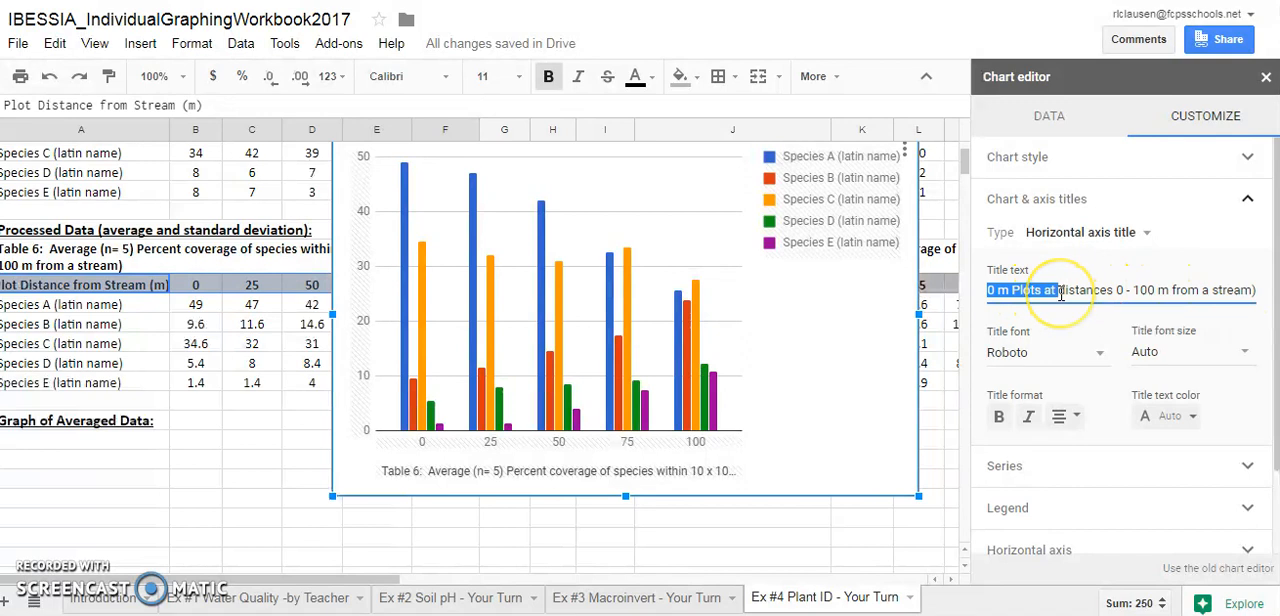
pyautogui.press('BackSpace')
pyautogui.press('Delete')
pyautogui.write('D')
pyautogui.click(1100, 287)
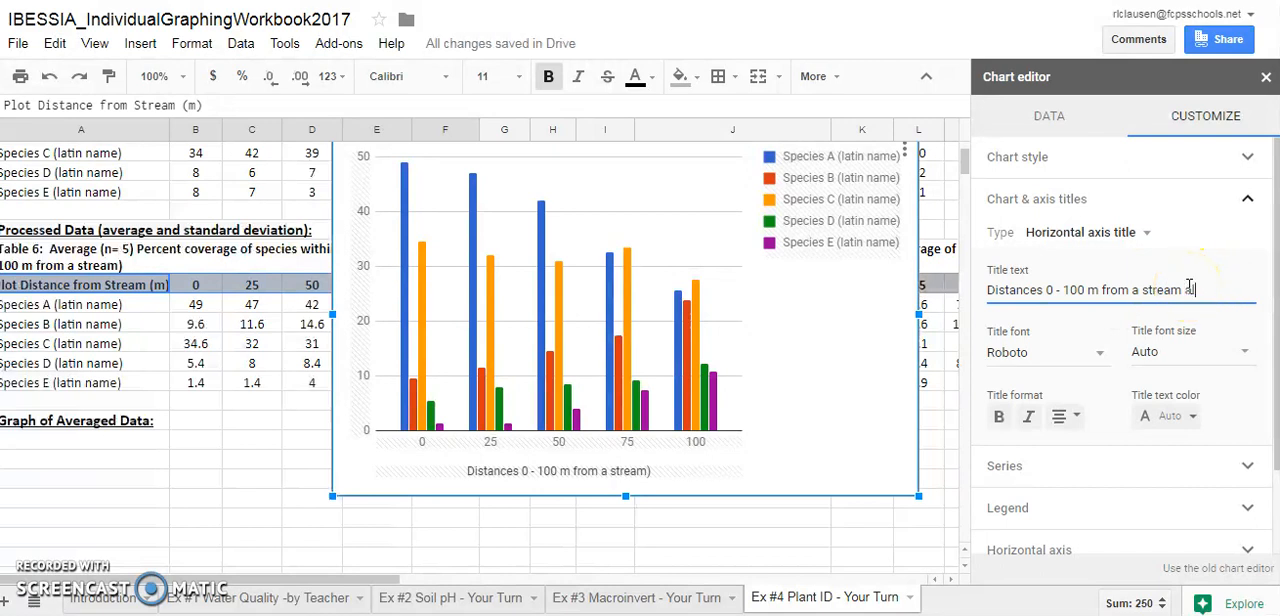
pyautogui.write('along a belt transect')
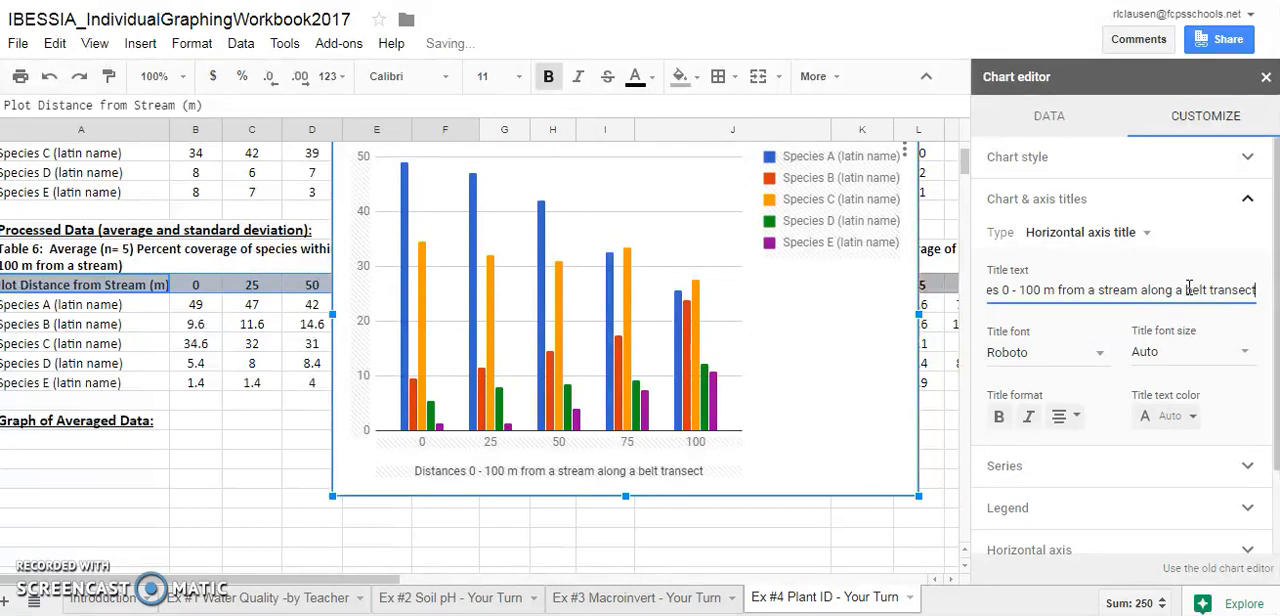
# Paste the cut text as the chart's vertical axis title and trim its leading Table 6 label
pyautogui.click(1122, 233)
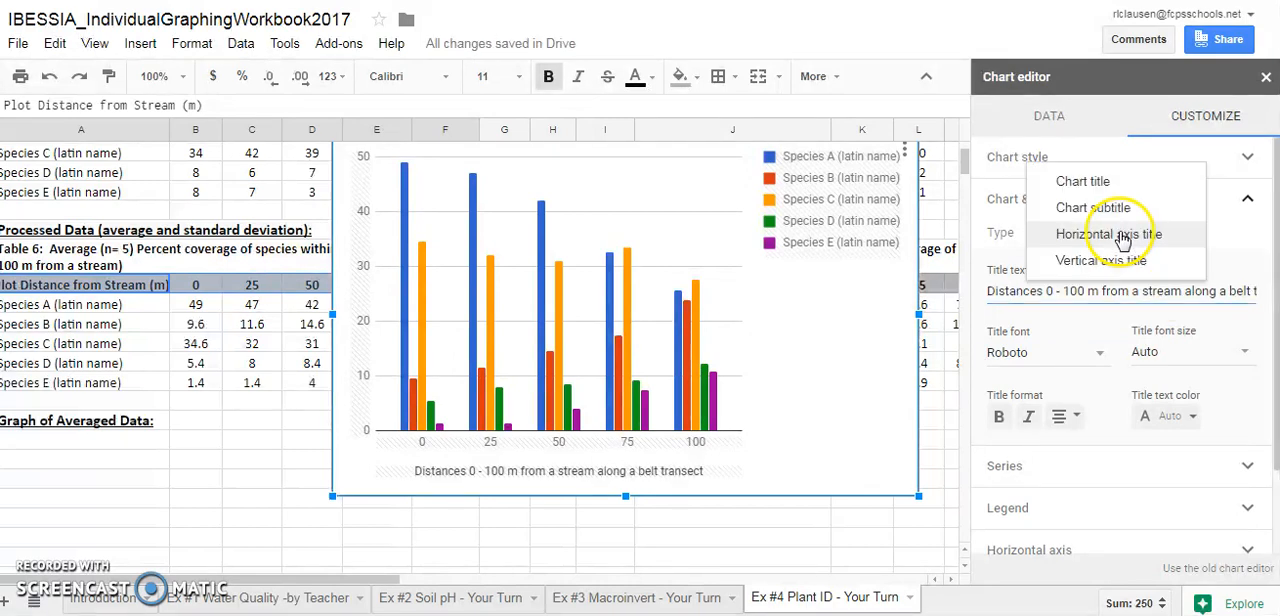
pyautogui.click(1116, 261)
pyautogui.hotkey('ctrl', 'v')
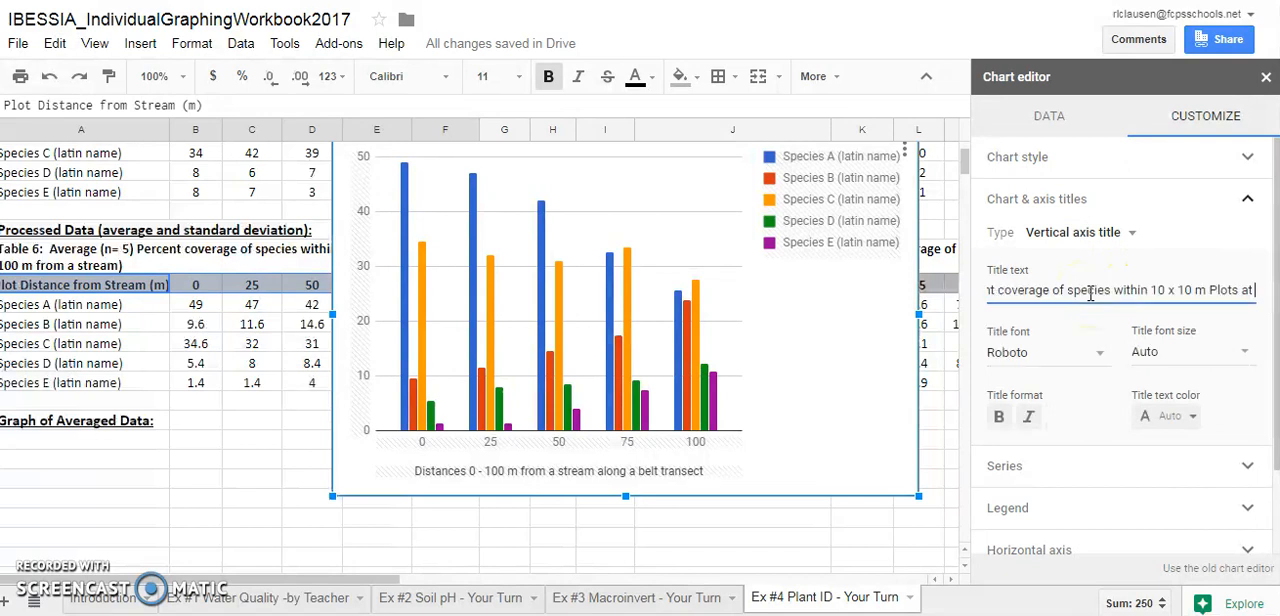
pyautogui.click(1031, 292)
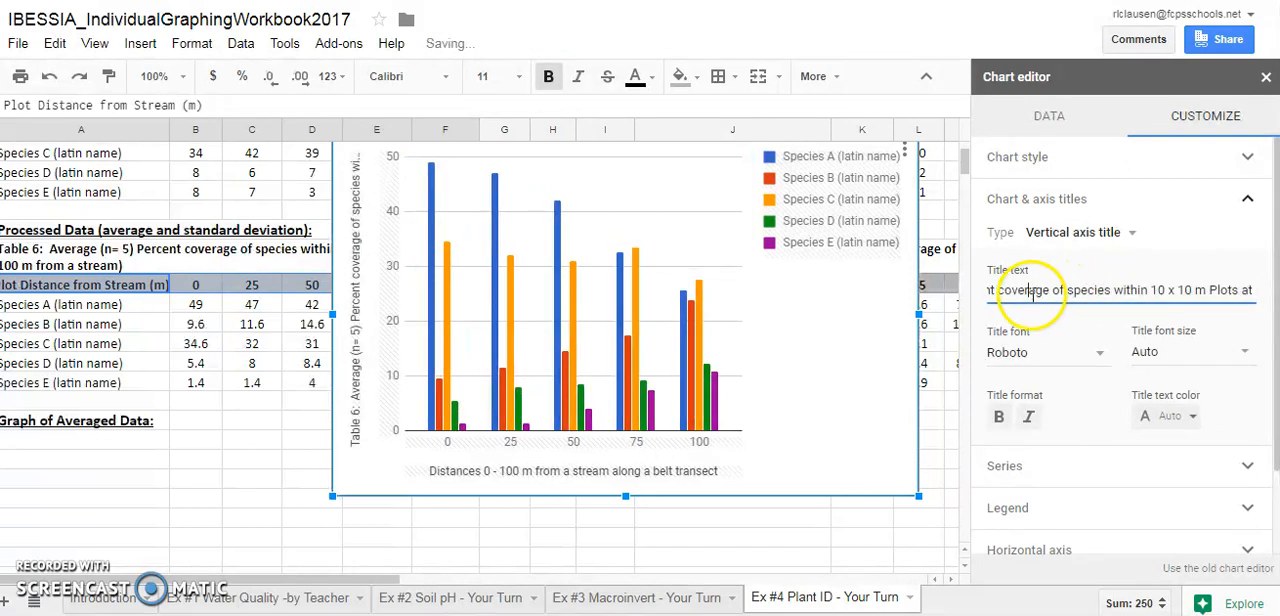
pyautogui.press('Left')
pyautogui.press('Left')
pyautogui.press('Left')
pyautogui.press('Left')
pyautogui.press('Left')
pyautogui.press('Left')
pyautogui.press('Left')
pyautogui.press('Left')
pyautogui.press('Left')
pyautogui.press('Left')
pyautogui.press('Left')
pyautogui.press('Left')
pyautogui.press('Left')
pyautogui.press('Left')
pyautogui.press('Left')
pyautogui.press('Left')
pyautogui.press('Left')
pyautogui.press('Left')
pyautogui.press('Left')
pyautogui.press('Left')
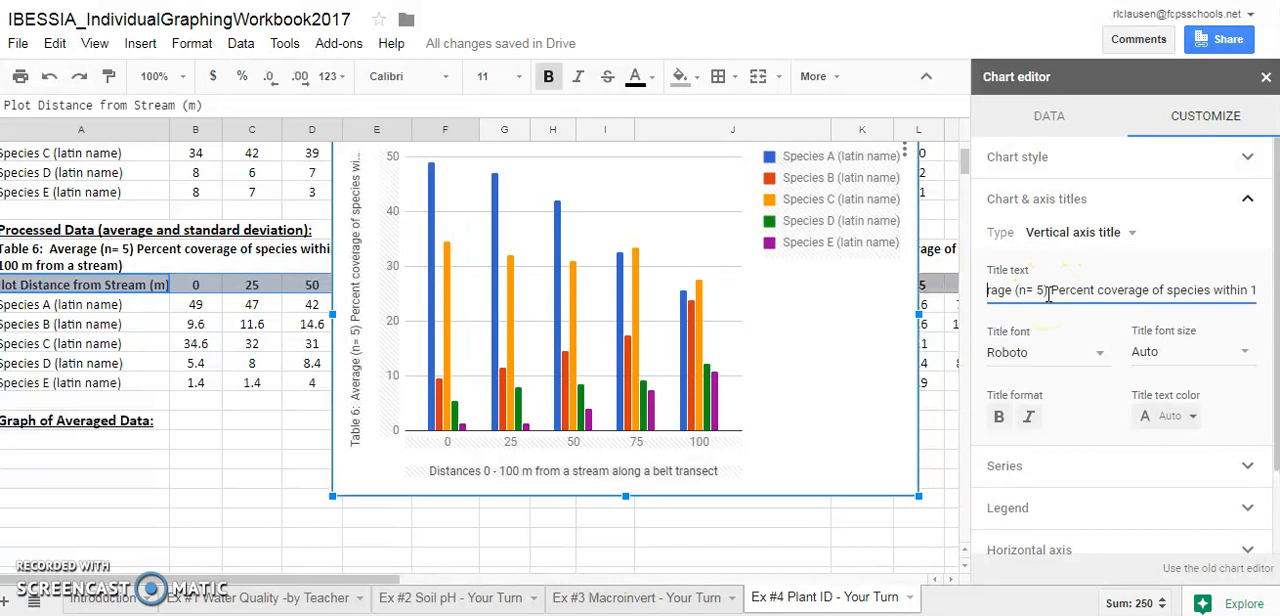
pyautogui.press('Left')
pyautogui.press('Left')
pyautogui.press('Left')
pyautogui.press('Left')
pyautogui.press('Left')
pyautogui.press('Left')
pyautogui.press('Left')
pyautogui.press('Left')
pyautogui.press('Left')
pyautogui.press('Left')
pyautogui.press('Left')
pyautogui.press('Left')
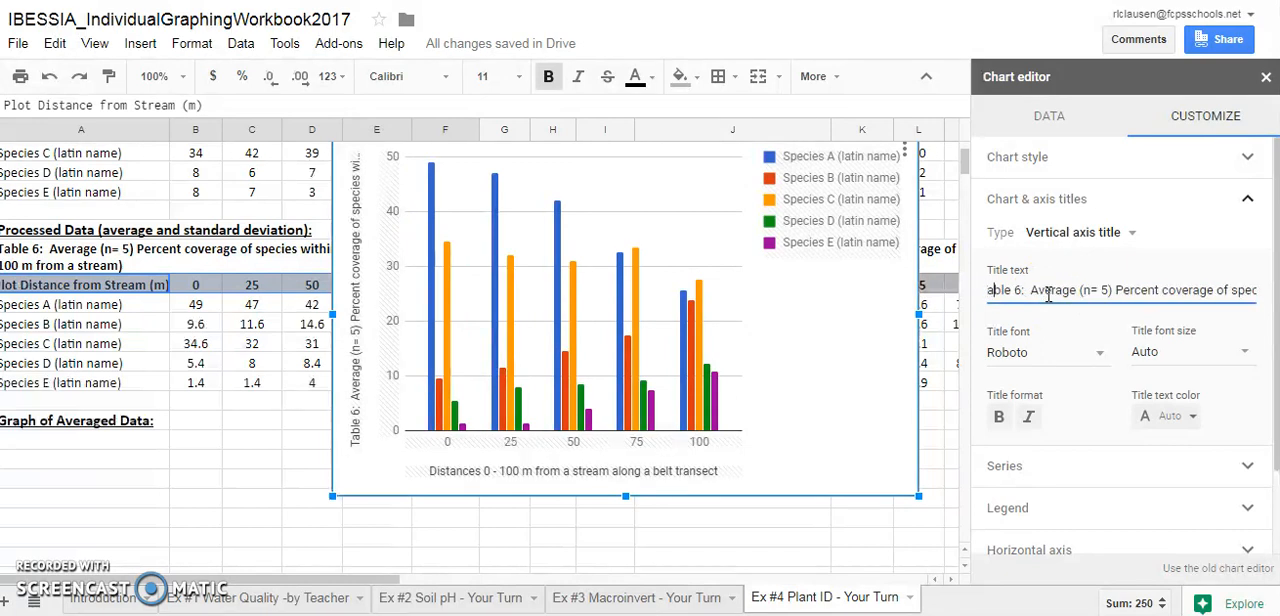
pyautogui.press('BackSpace')
pyautogui.press('BackSpace')
pyautogui.press('BackSpace')
pyautogui.press('BackSpace')
pyautogui.press('BackSpace')
pyautogui.press('BackSpace')
pyautogui.press('BackSpace')
pyautogui.press('BackSpace')
pyautogui.press('BackSpace')
pyautogui.press('BackSpace')
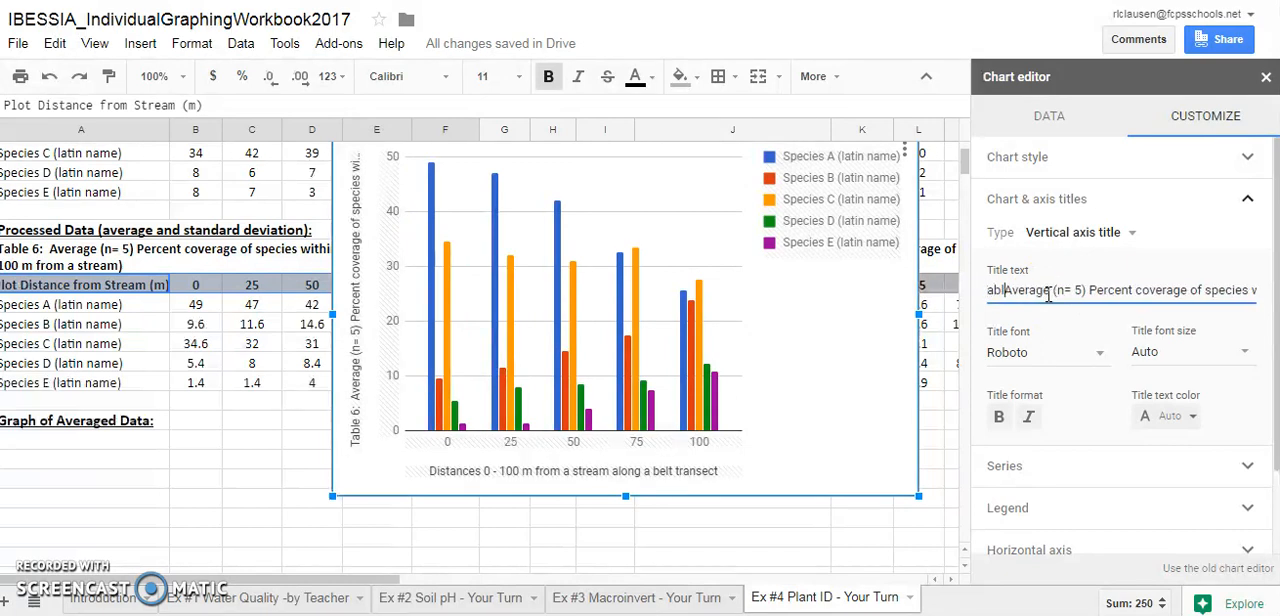
# Remove the trailing "at" and the words "of species" from the vertical axis title
pyautogui.click(1072, 291)
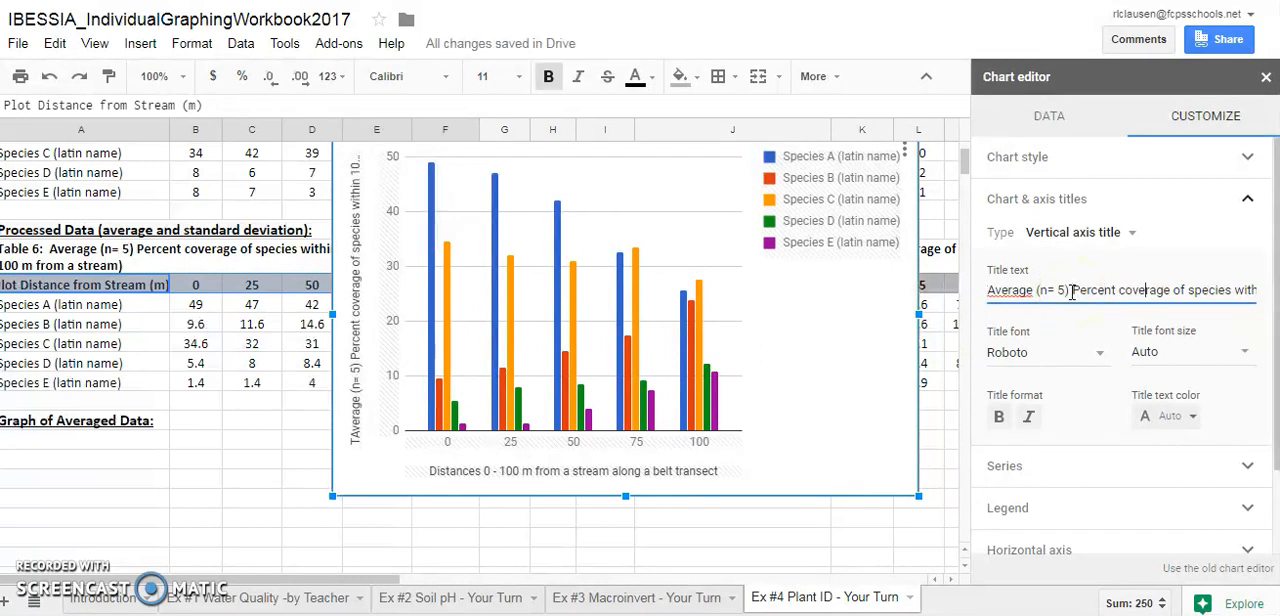
pyautogui.press('Right')
pyautogui.press('Right')
pyautogui.press('Right')
pyautogui.press('Right')
pyautogui.press('Right')
pyautogui.press('Right')
pyautogui.press('Right')
pyautogui.press('Right')
pyautogui.press('Right')
pyautogui.press('Right')
pyautogui.press('Right')
pyautogui.press('Right')
pyautogui.press('Right')
pyautogui.press('Right')
pyautogui.press('Right')
pyautogui.press('Right')
pyautogui.press('Right')
pyautogui.press('Right')
pyautogui.press('Right')
pyautogui.press('Right')
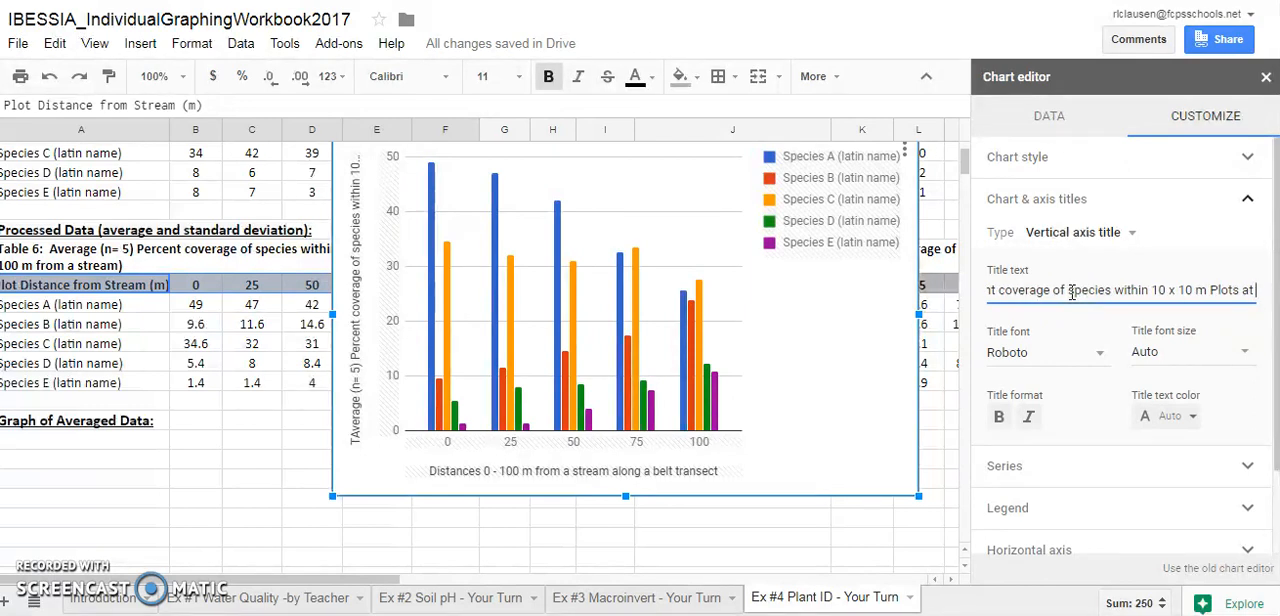
pyautogui.press('BackSpace')
pyautogui.press('BackSpace')
pyautogui.press('BackSpace')
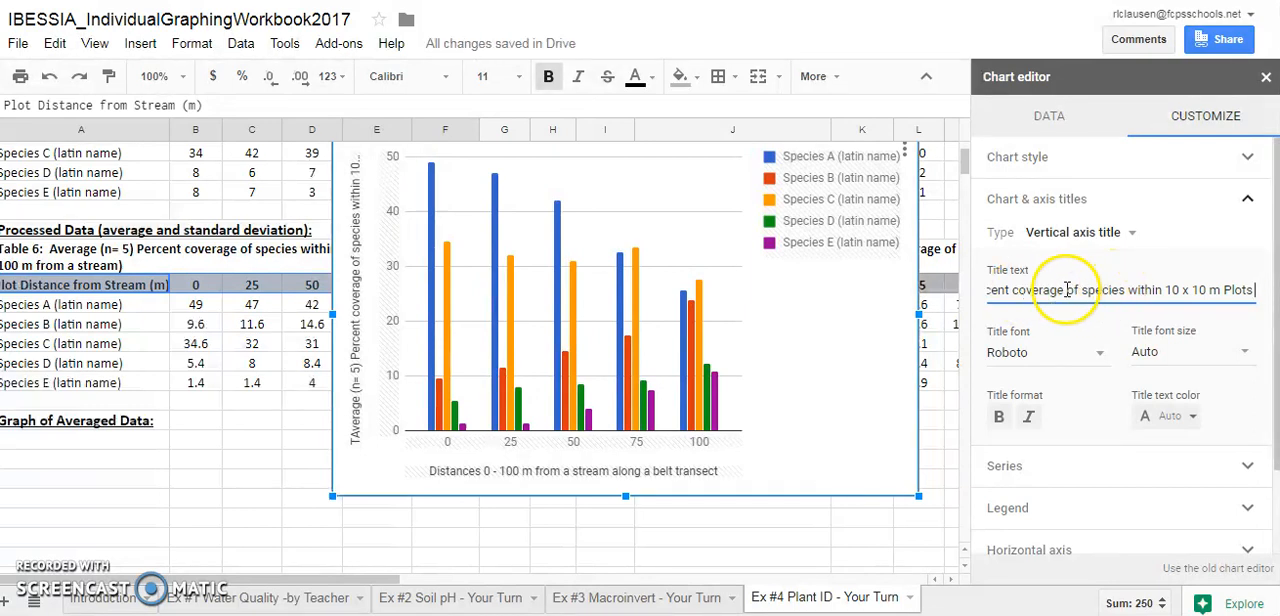
pyautogui.moveTo(1066, 290); pyautogui.dragTo(1110, 285)
pyautogui.press('BackSpace')
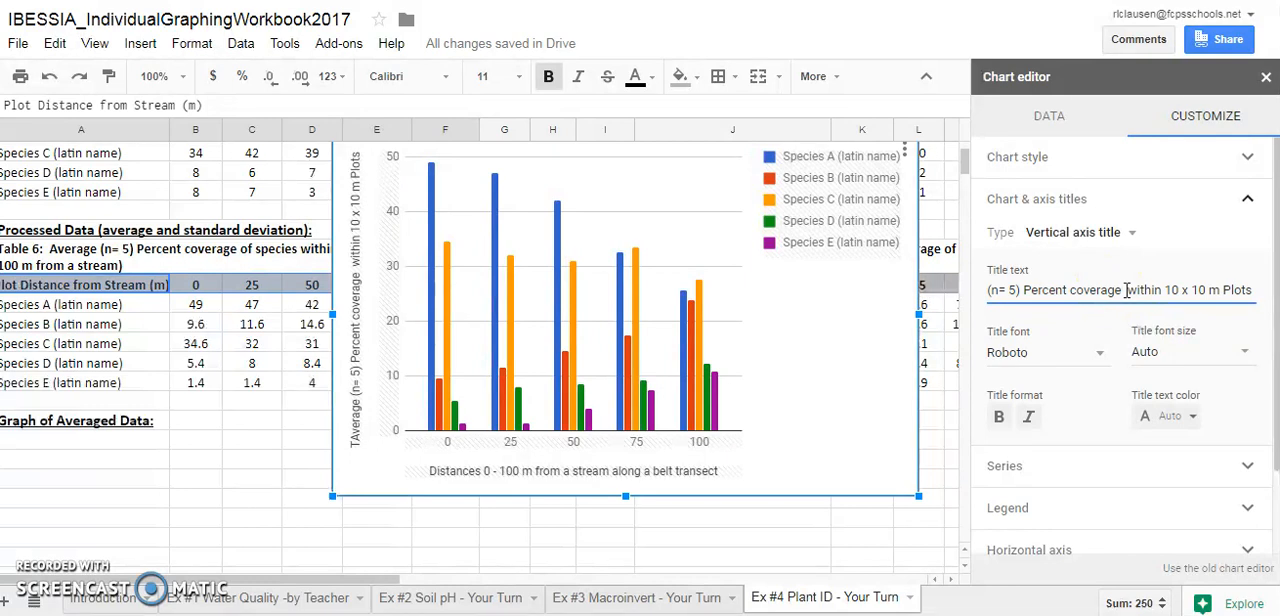
# Try data labels on all of the chart's series, and take them off again
pyautogui.click(1260, 214)
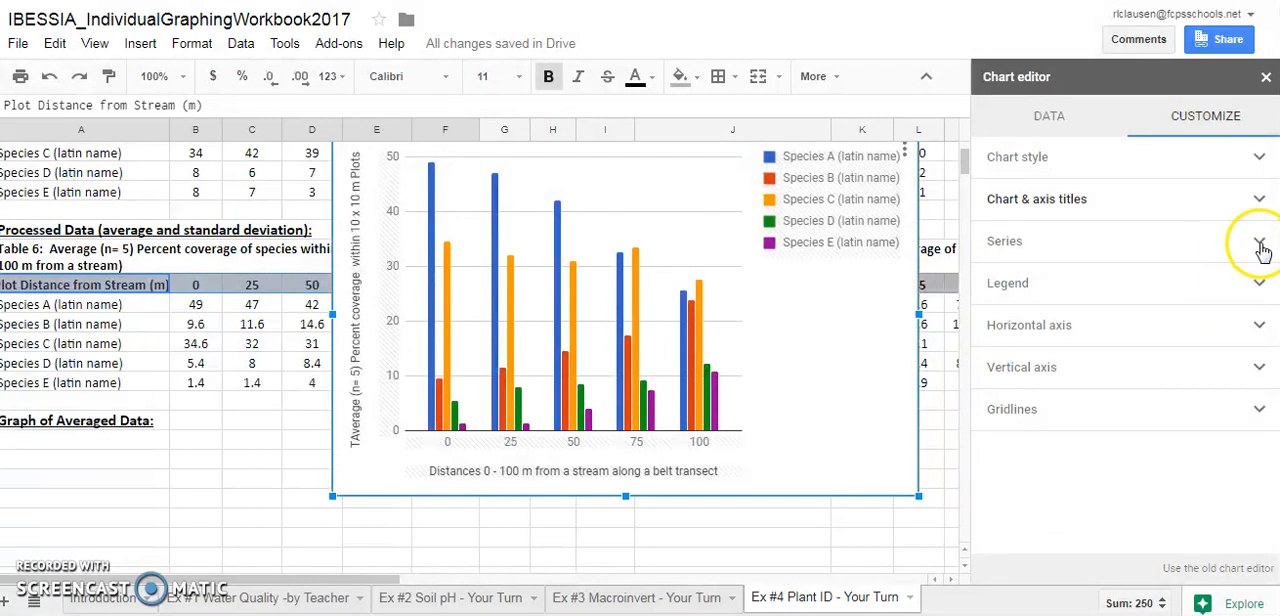
pyautogui.click(1261, 246)
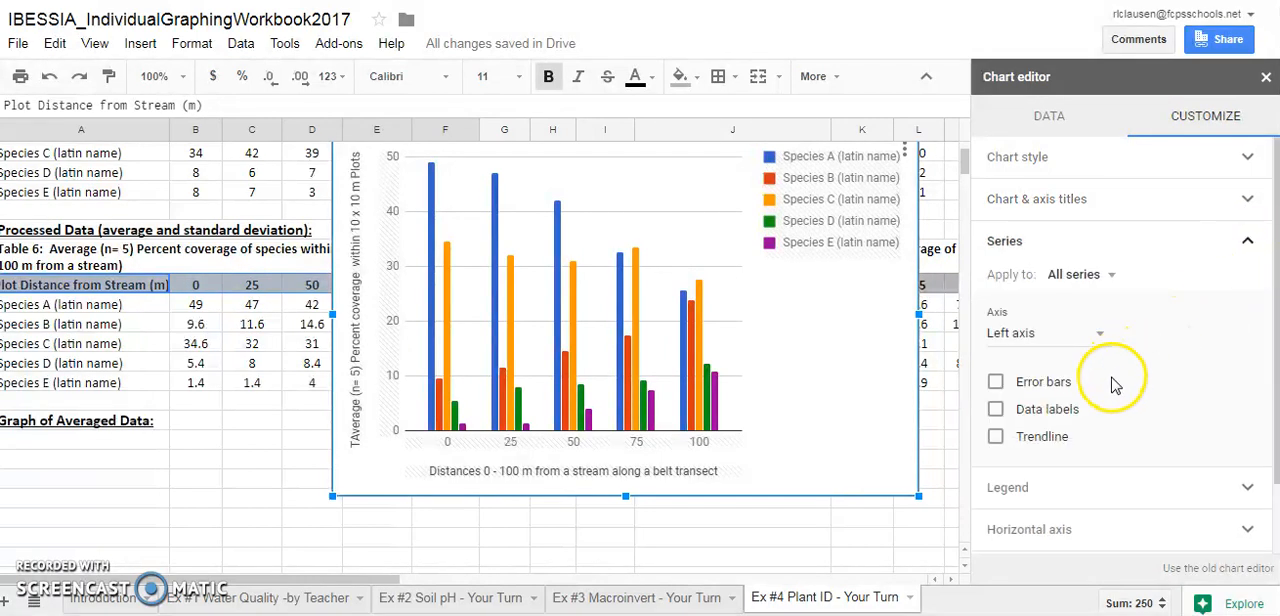
pyautogui.click(1036, 412)
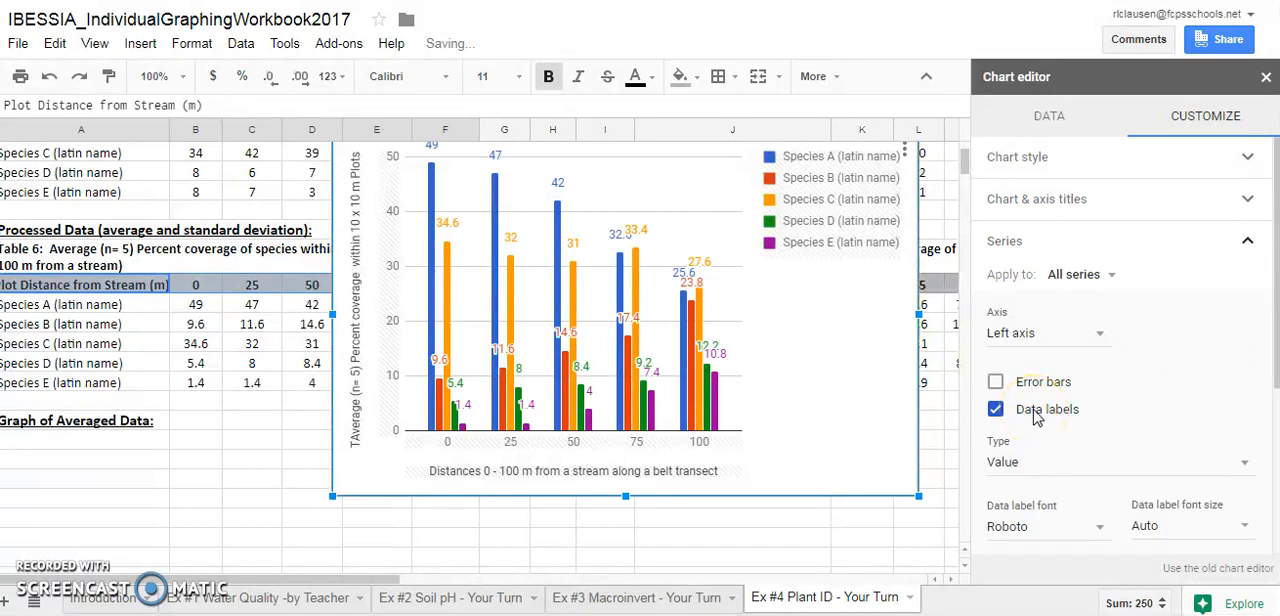
pyautogui.click(1036, 414)
# Add 5 percent error bars to all series and move the chart over columns A to I, clear of Table 7
pyautogui.click(1022, 390)
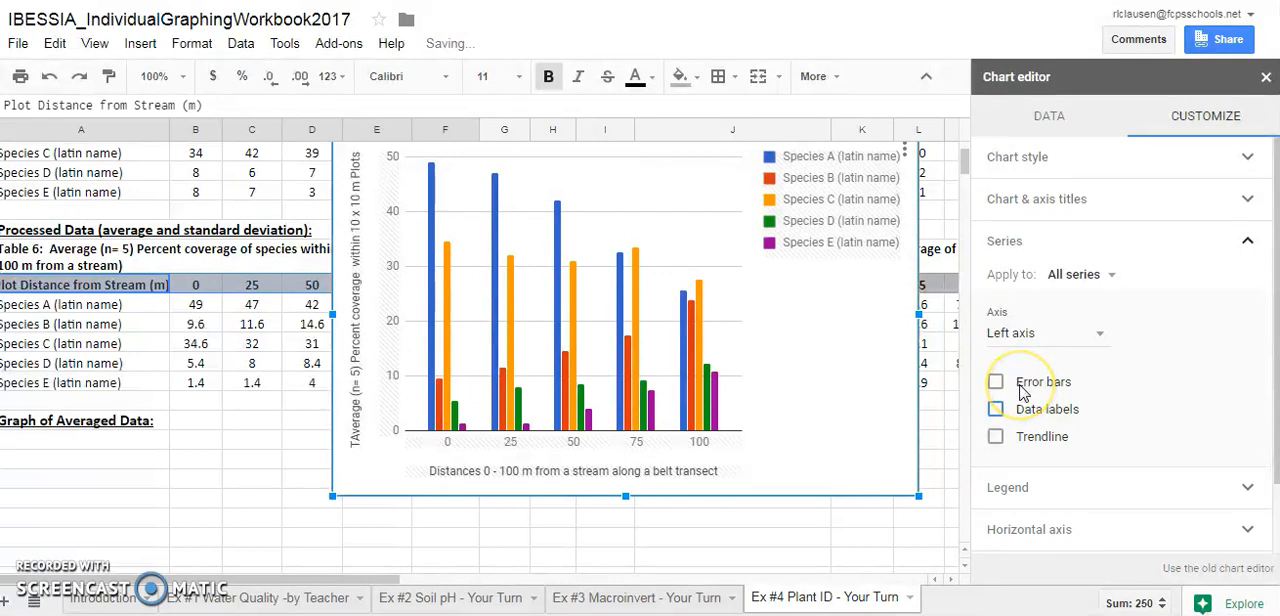
pyautogui.click(1135, 437)
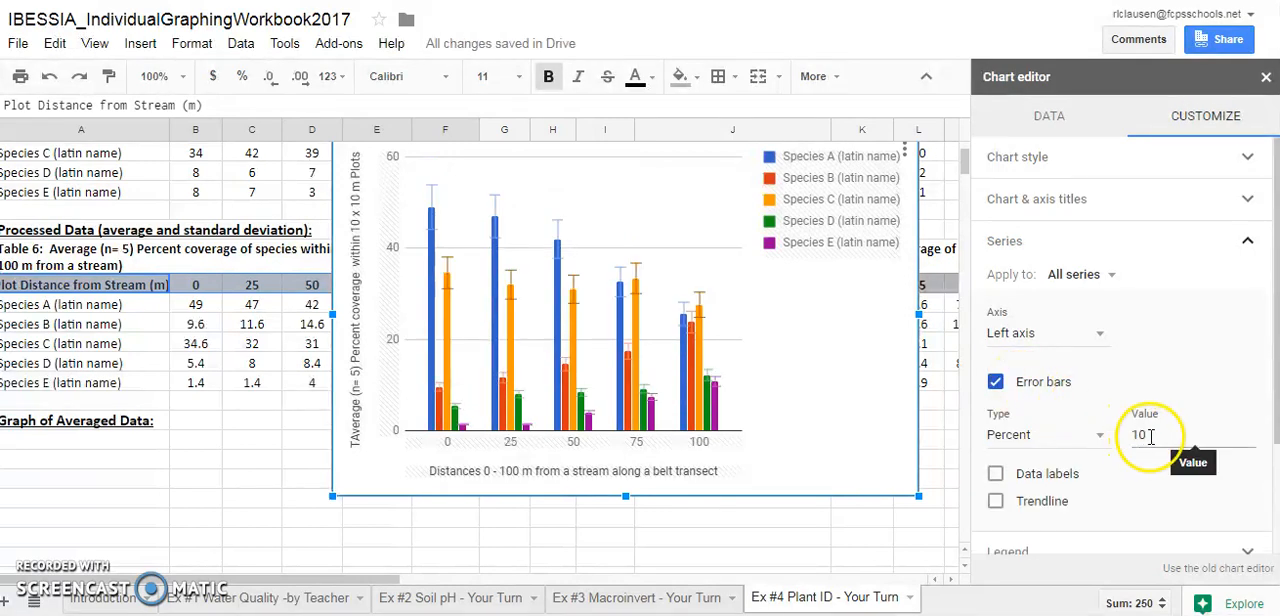
pyautogui.moveTo(1152, 435); pyautogui.dragTo(1122, 443)
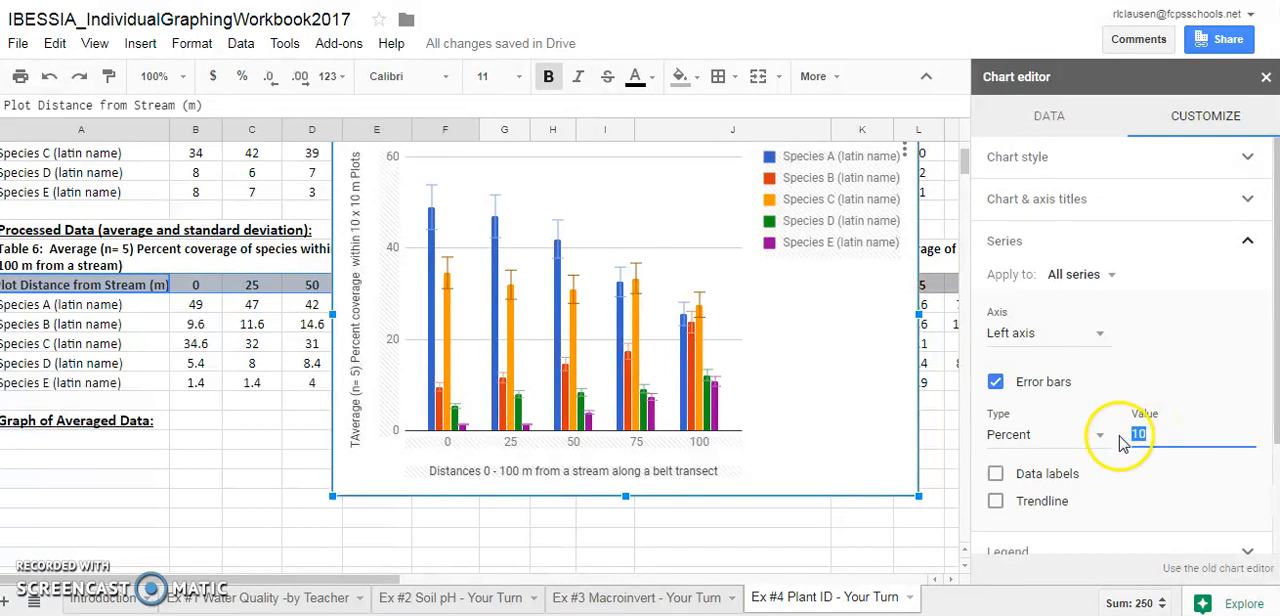
pyautogui.write('5')
pyautogui.click(1130, 437)
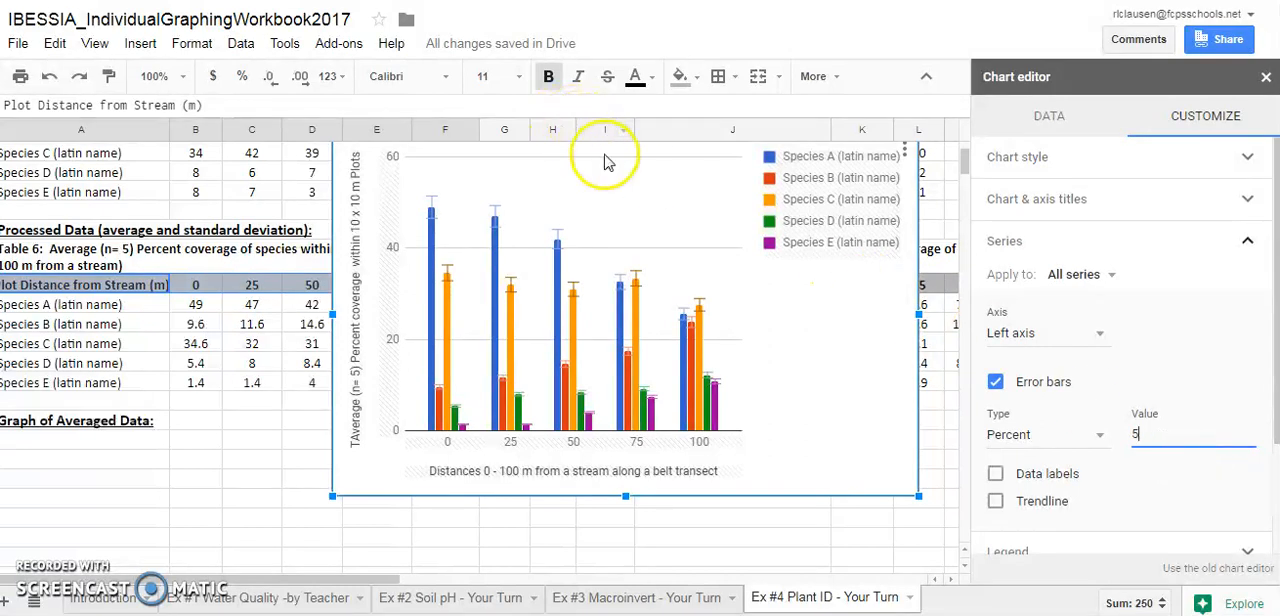
pyautogui.moveTo(600, 149); pyautogui.dragTo(318, 182)
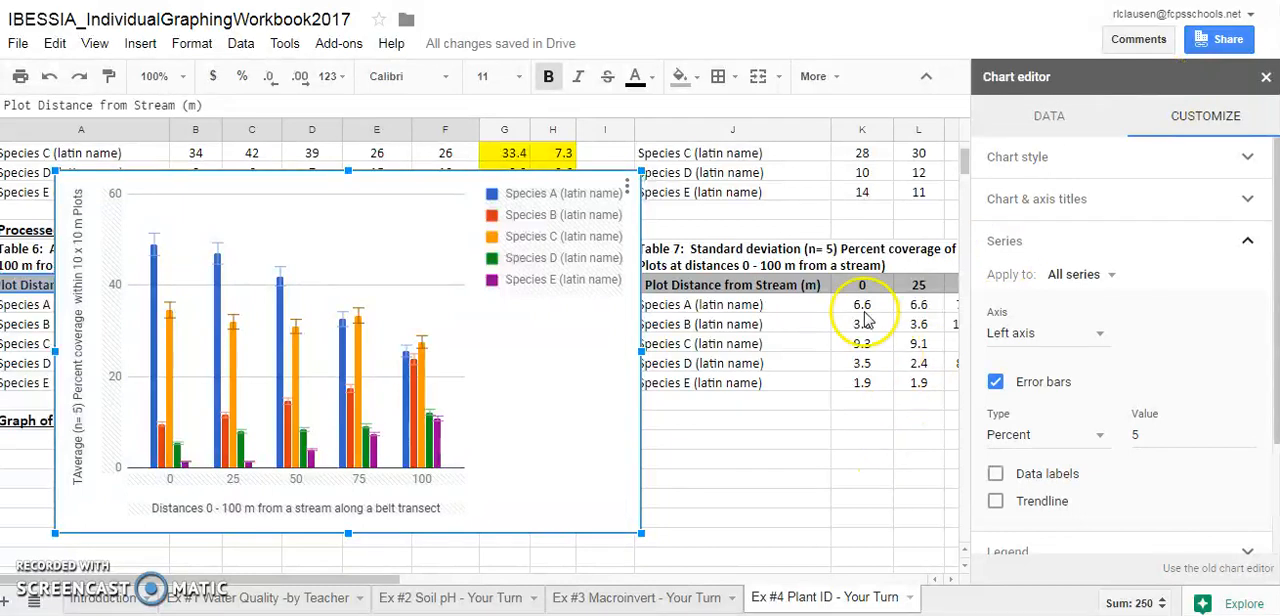
# Try constant error bars with values of 5 and 3 on all series, and clear the value
pyautogui.click(1085, 436)
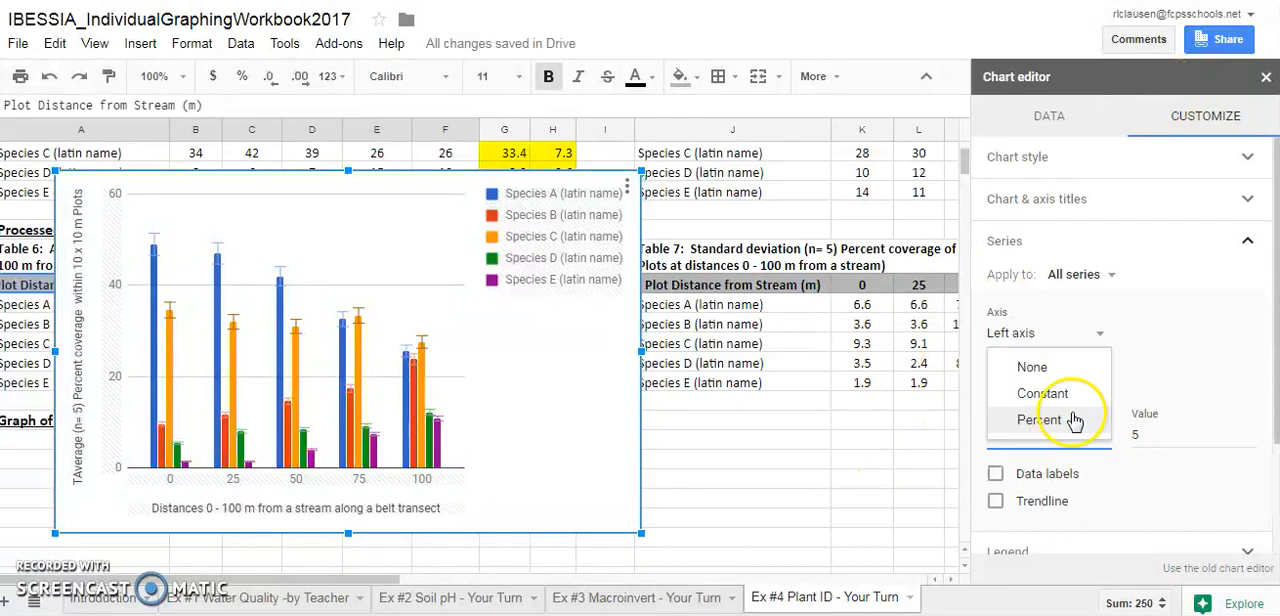
pyautogui.click(1052, 390)
pyautogui.click(1138, 432)
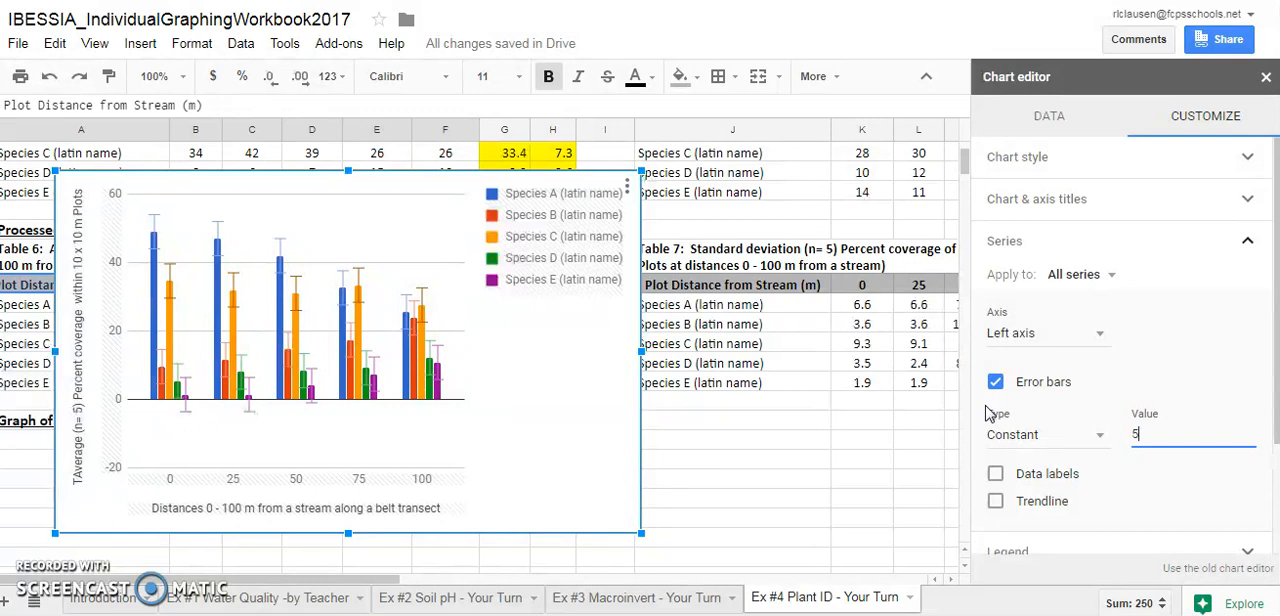
pyautogui.write('03')
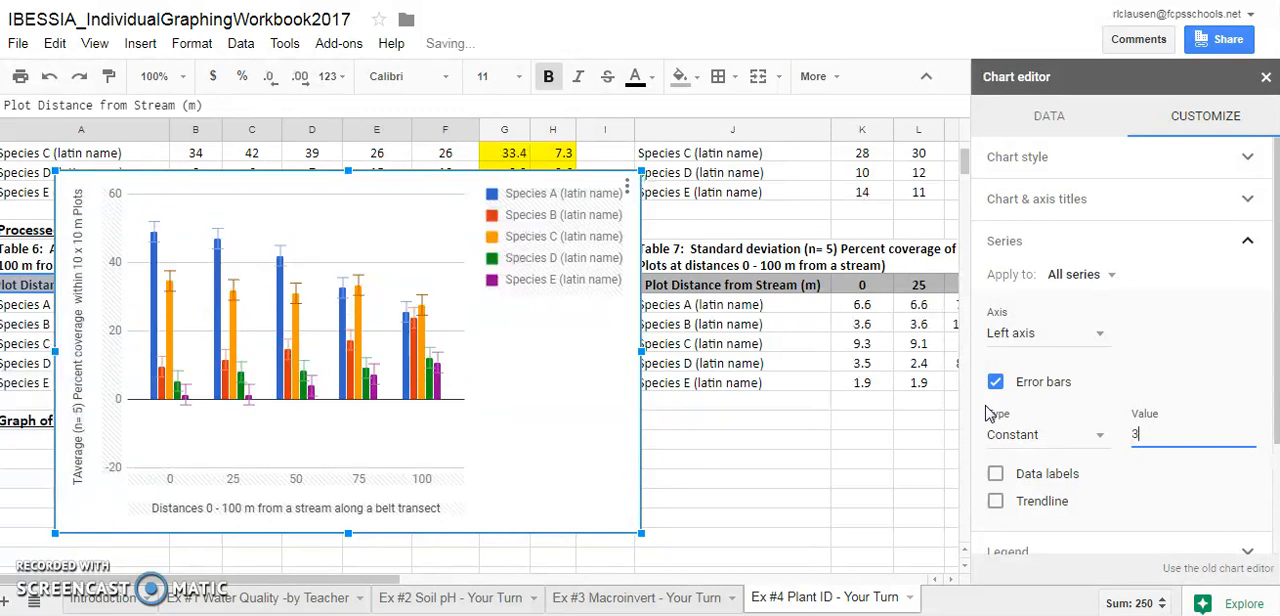
pyautogui.press('BackSpace')
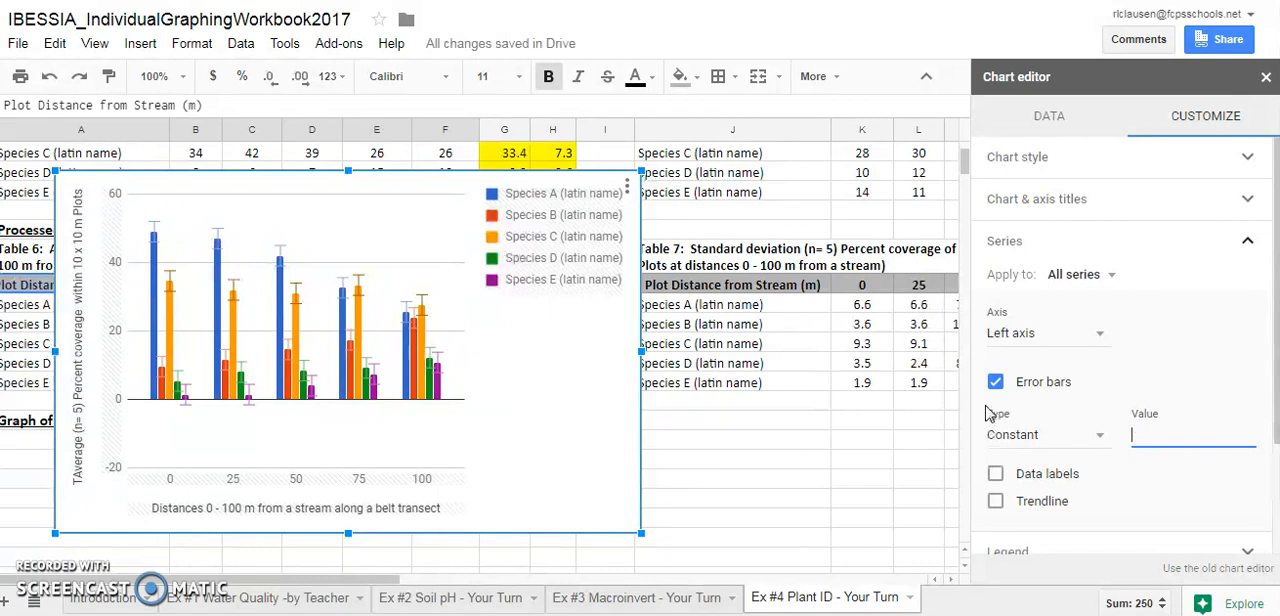
# Set the error bars of all series to the percent type with a value of 5
pyautogui.click(1040, 432)
pyautogui.click(1055, 451)
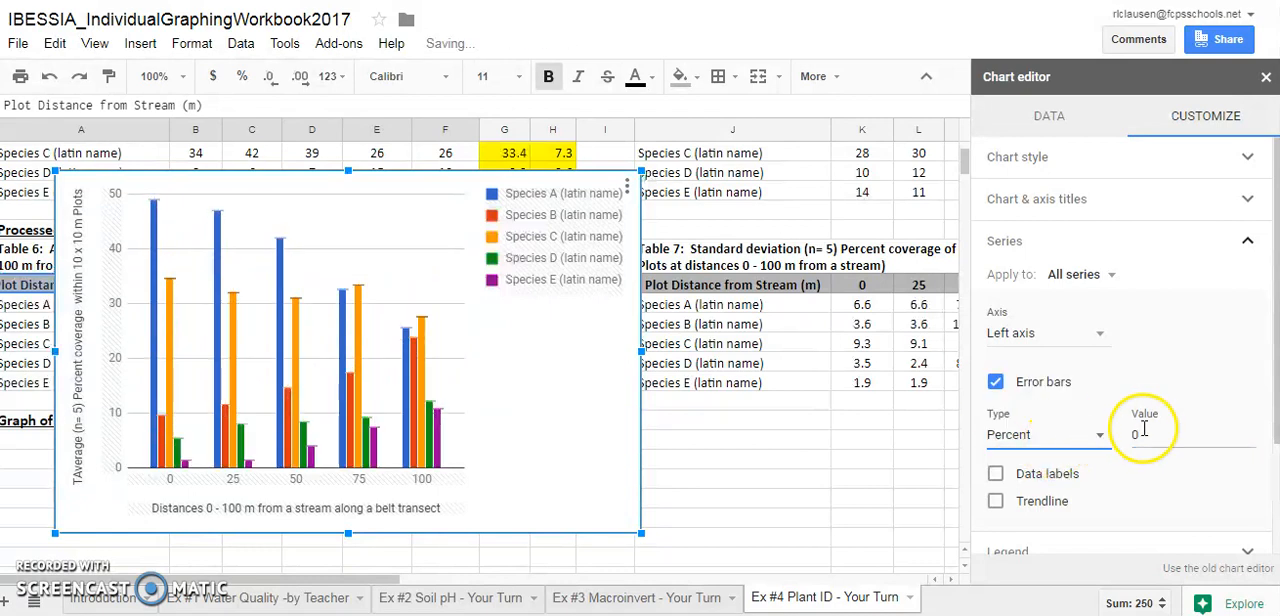
pyautogui.write('5')
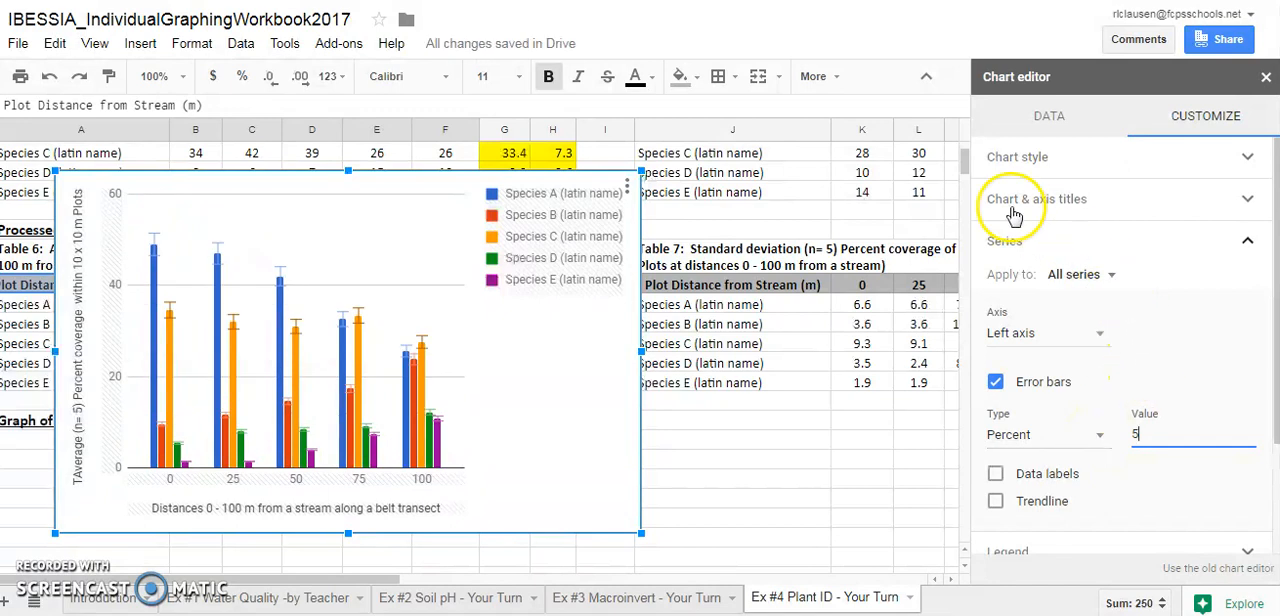
# Change the chart to the suggested stacked column chart for range A21:F28 and reopen the chart type choices
pyautogui.click(1085, 125)
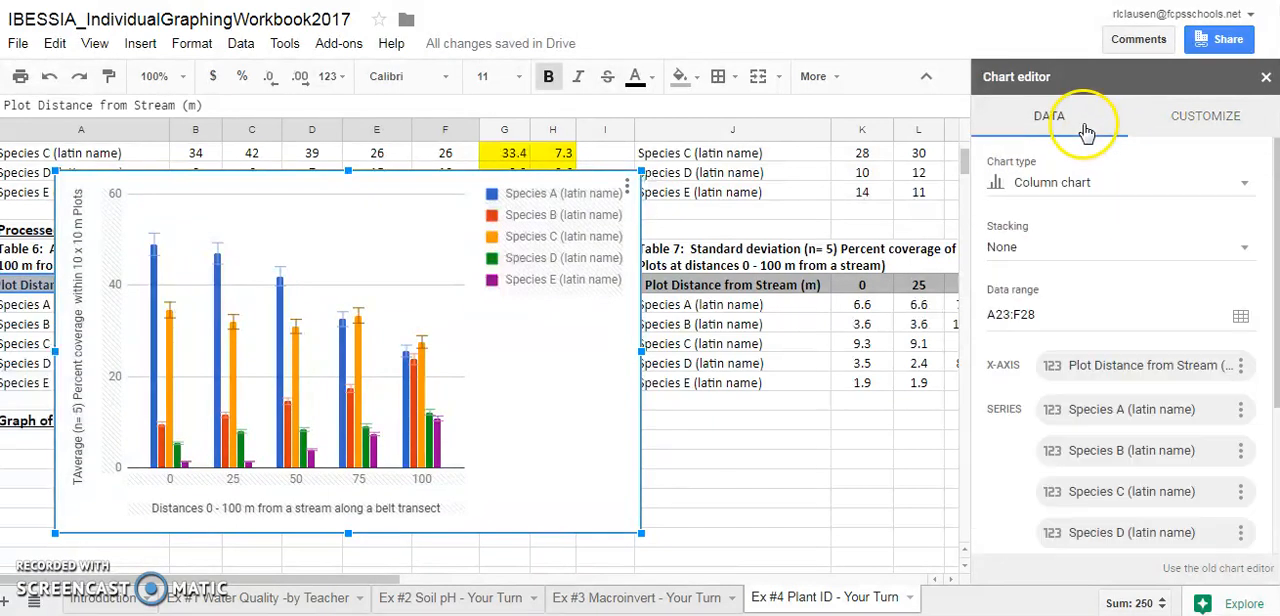
pyautogui.click(1200, 193)
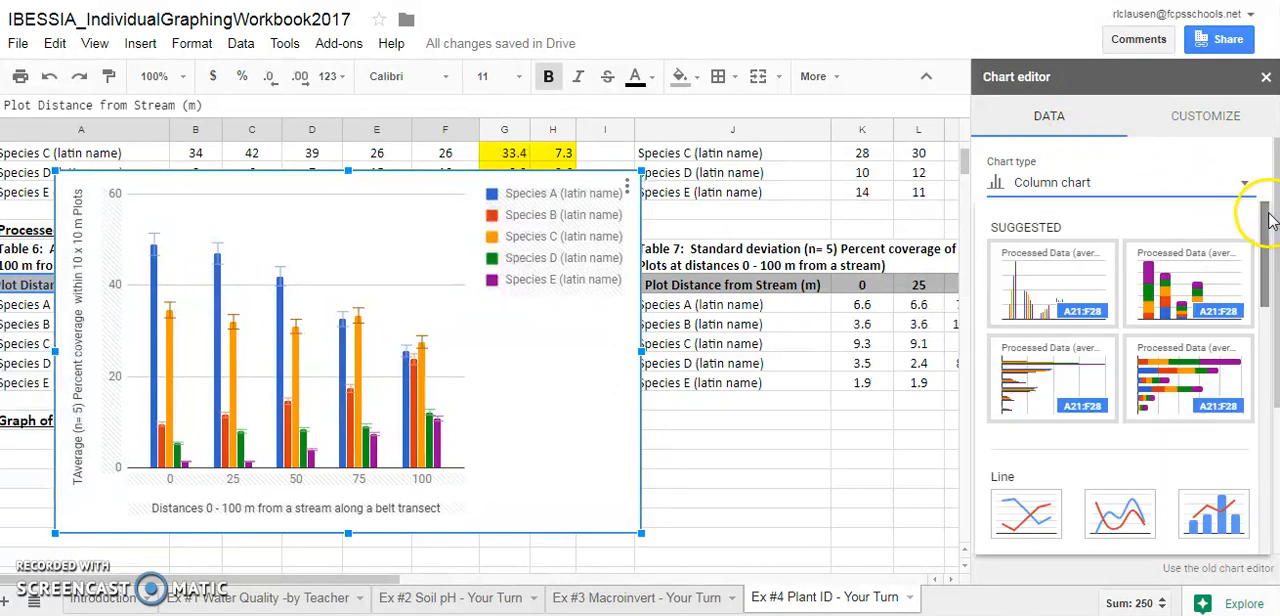
pyautogui.click(1165, 285)
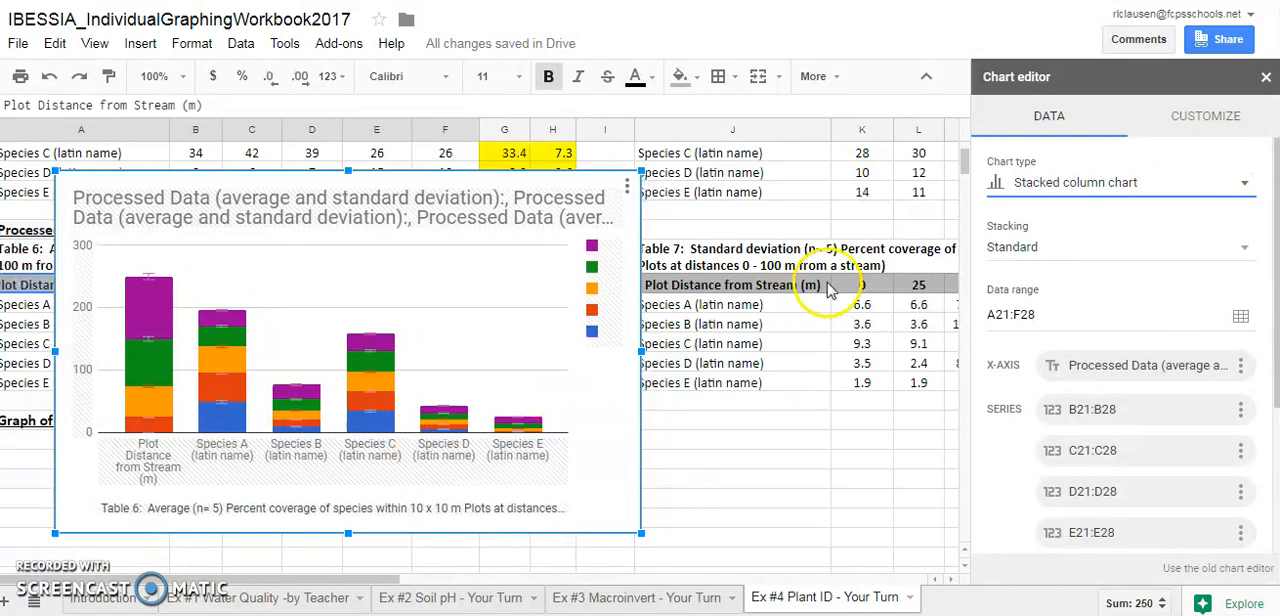
pyautogui.click(1100, 184)
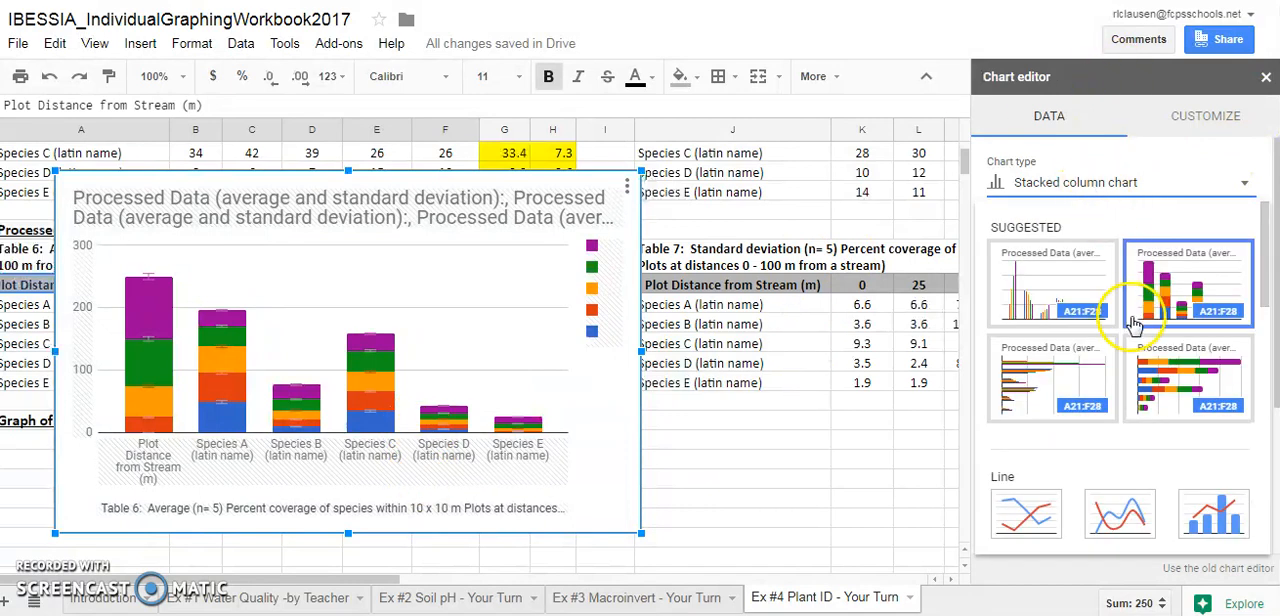